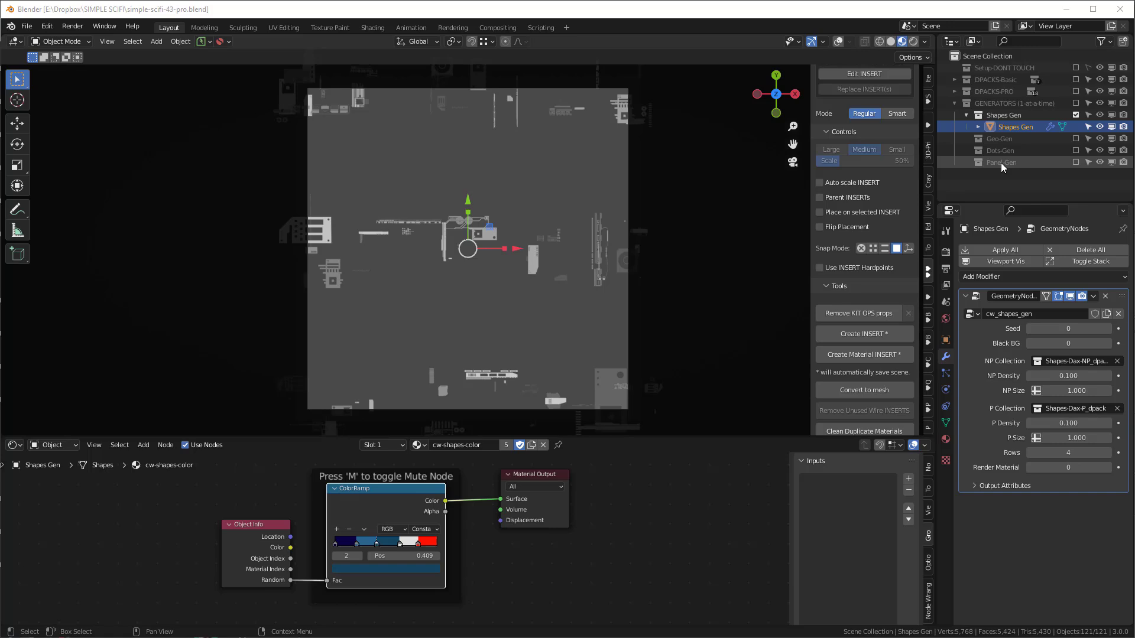
Disable the Shapes Gen collection, enable Panel-Gen instead and select its Geo-Plater object
{"action": "left_click", "coordinate": [1002, 162]}
{"action": "left_click", "coordinate": [1075, 115]}
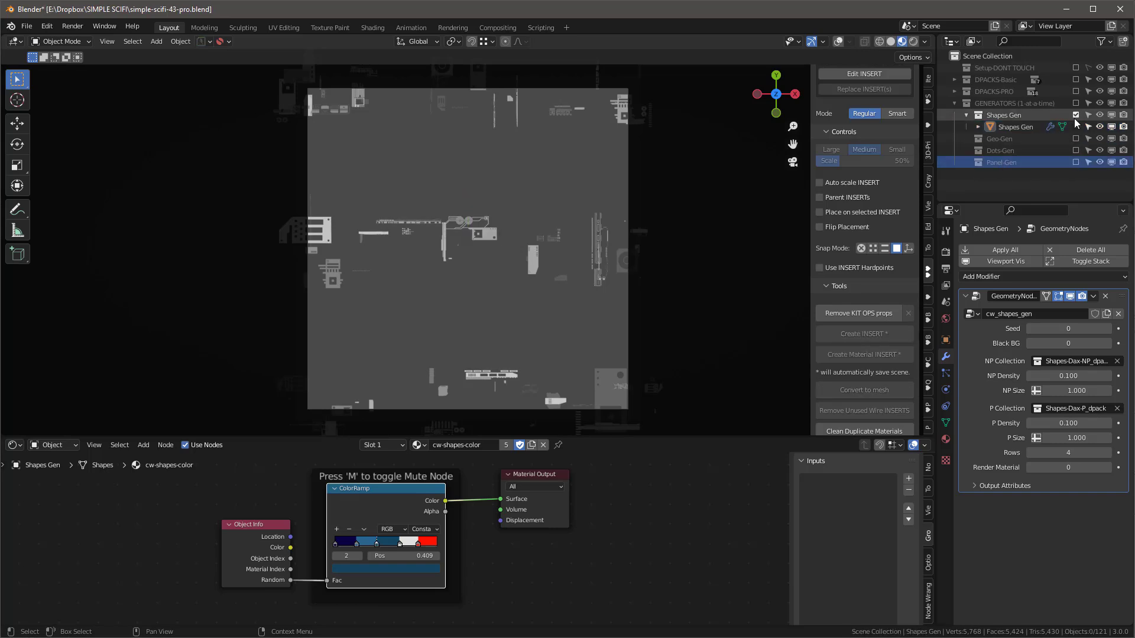
{"action": "left_click", "coordinate": [1075, 150]}
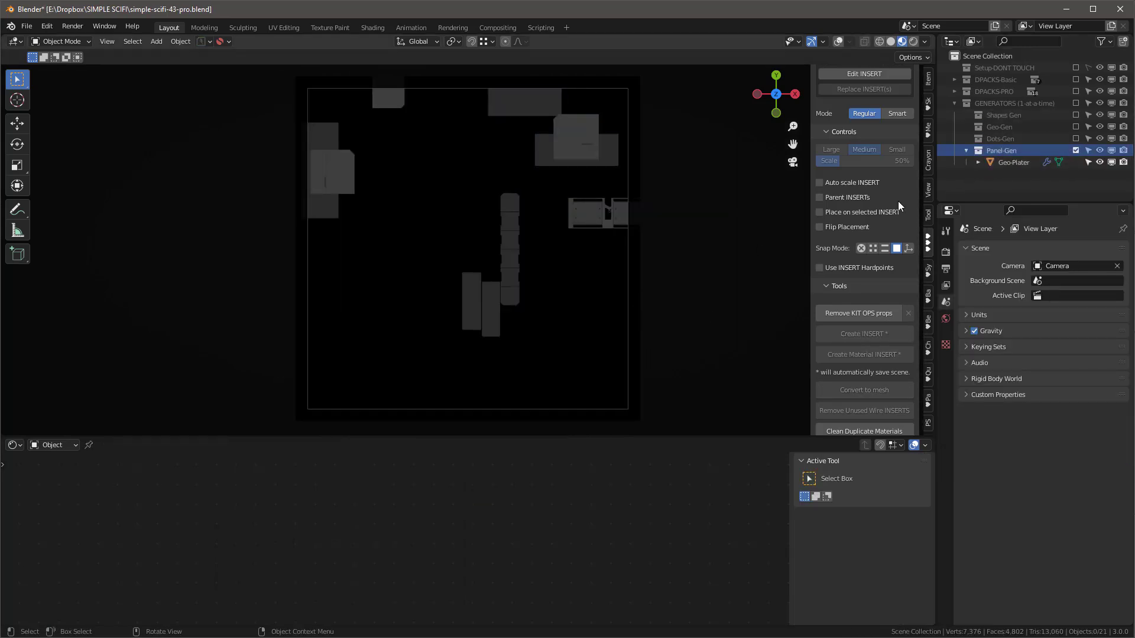
{"action": "left_click", "coordinate": [1008, 162]}
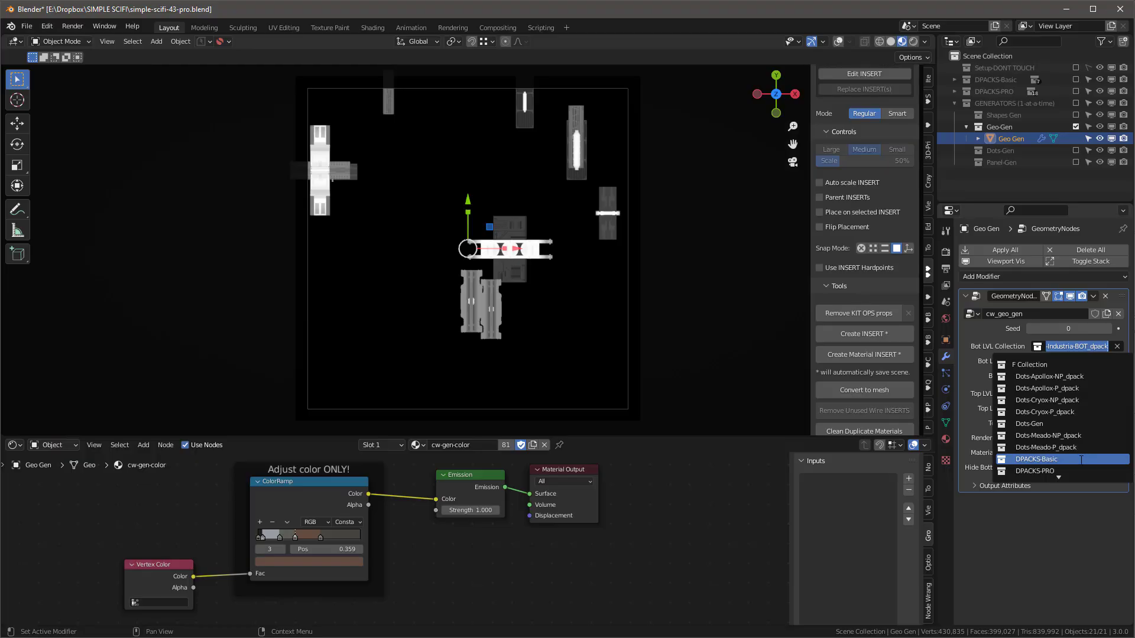
Set Geo Gen's bottom-level collection to Gen-Exxodus-BOT_dpack and its top-level collection to Gen-Exxodus-TOP_dpack
{"action": "scroll", "coordinate": [1078, 377], "scroll_direction": "up", "scroll_amount": 8}
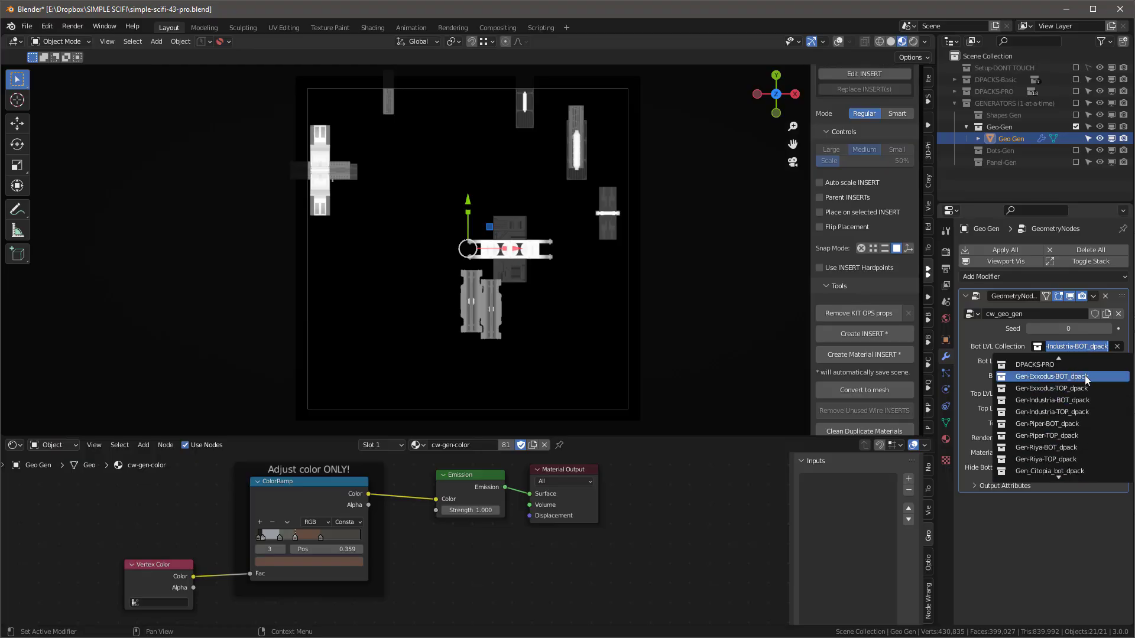
{"action": "left_click", "coordinate": [1086, 377]}
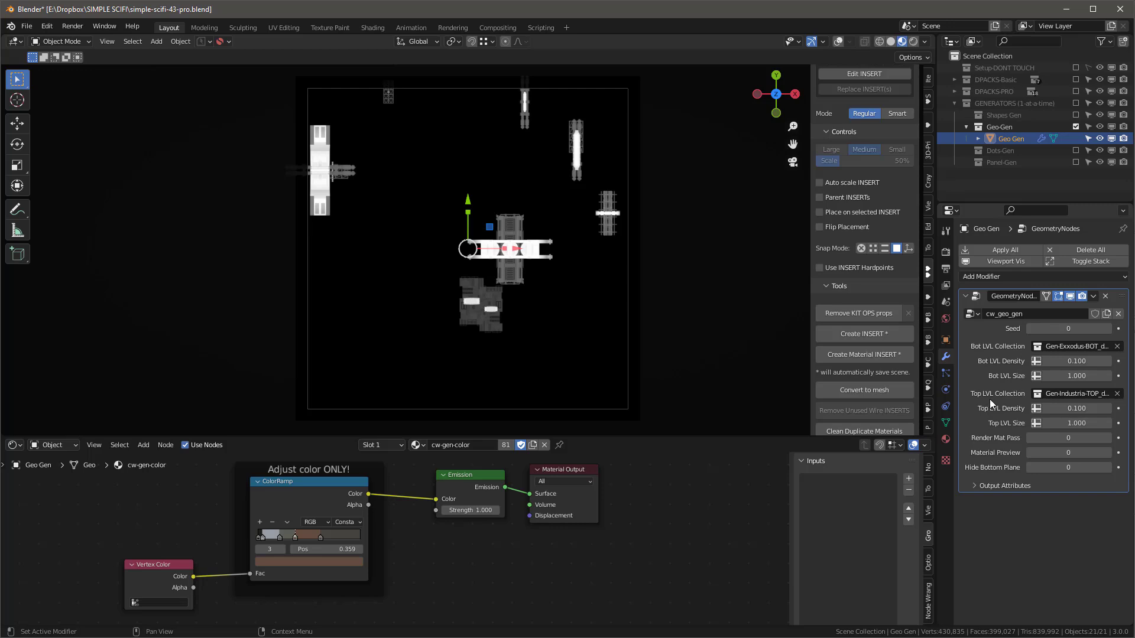
{"action": "left_click", "coordinate": [1037, 396]}
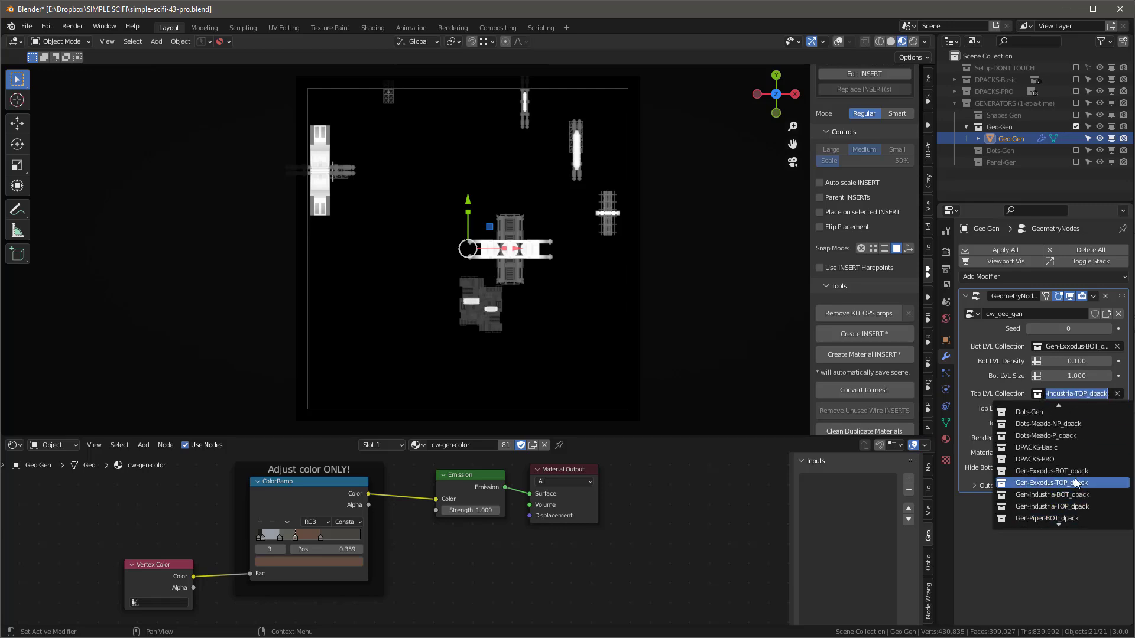
{"action": "left_click", "coordinate": [1076, 483]}
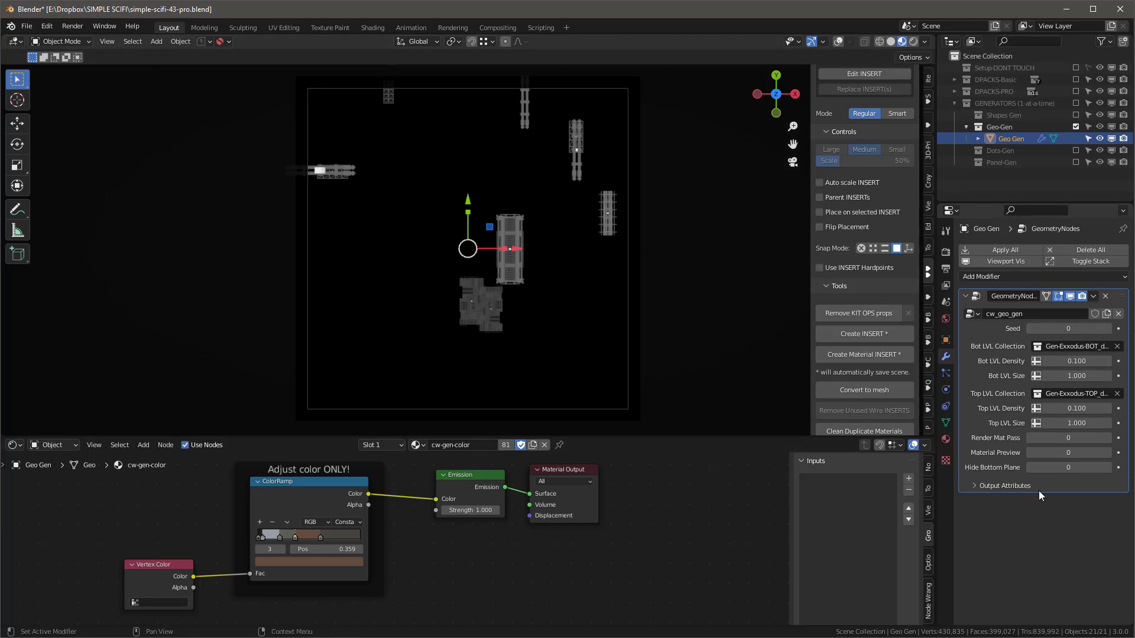
In solid view, set Geo Gen's bottom-level size to 0.68 and its bottom-level density to 3.79
{"action": "left_click_drag", "start_coordinate": [1068, 467], "coordinate": [1081, 467]}
{"action": "left_click_drag", "start_coordinate": [1082, 467], "coordinate": [1068, 468]}
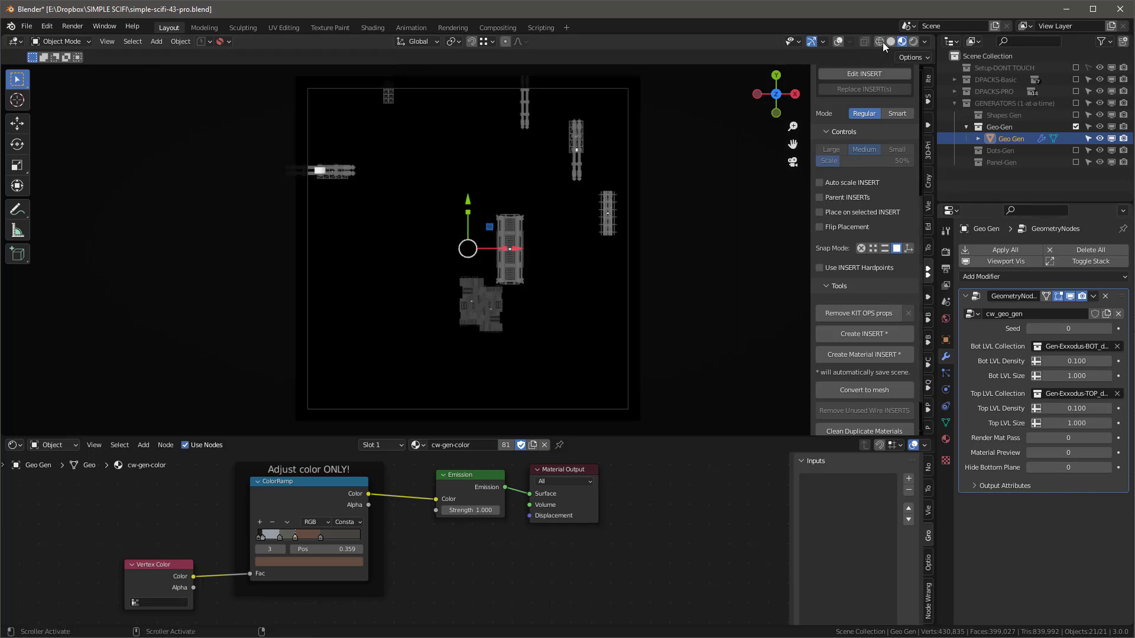
{"action": "middle_click_drag", "start_coordinate": [760, 197], "coordinate": [539, 268]}
{"action": "scroll", "coordinate": [472, 227], "scroll_direction": "up", "scroll_amount": 7}
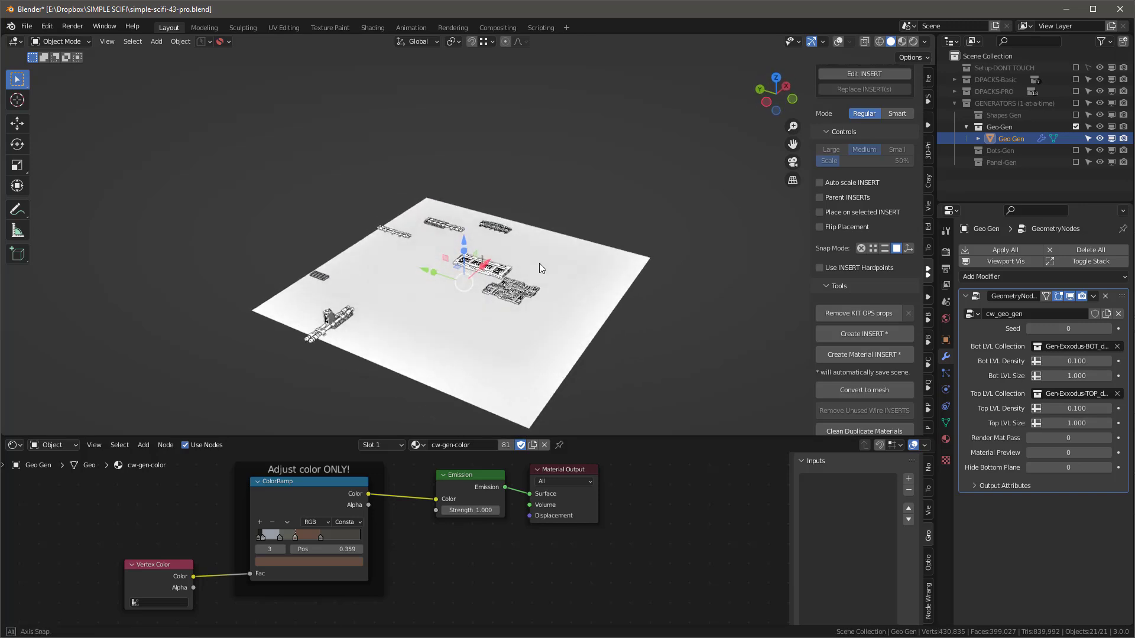
{"action": "left_click", "coordinate": [1070, 376]}
{"action": "type", "text": "0.6"}
{"action": "key", "text": "Return"}
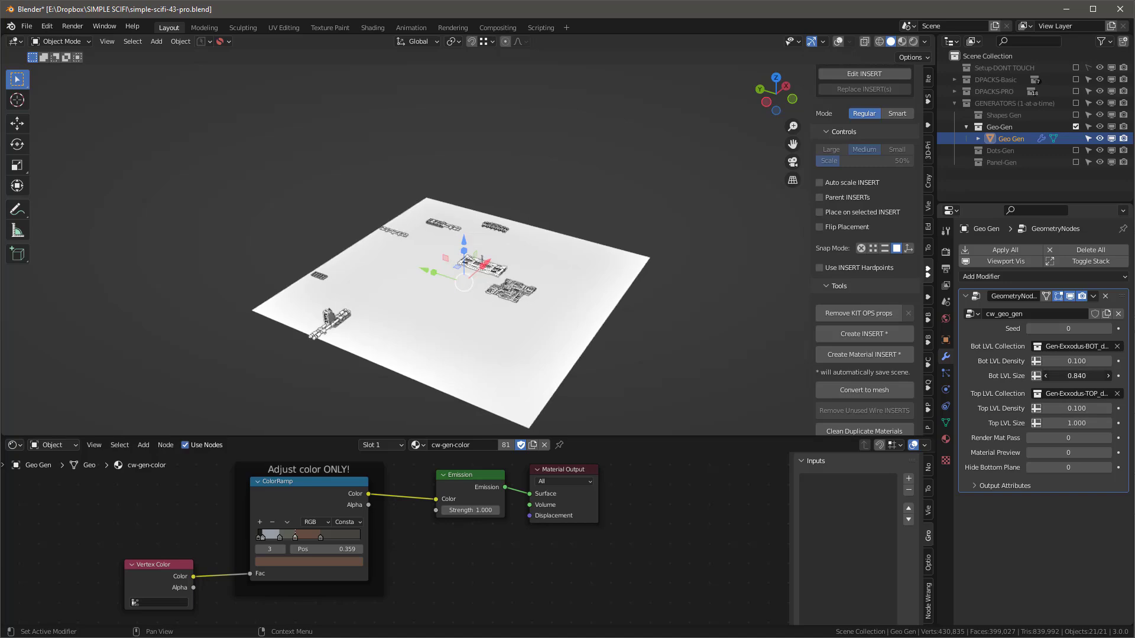
{"action": "left_click_drag", "start_coordinate": [1077, 362], "coordinate": [1131, 362]}
Change the Geo Gen seed to 64 to produce a different layout
{"action": "scroll", "coordinate": [449, 326], "scroll_direction": "up", "scroll_amount": 3}
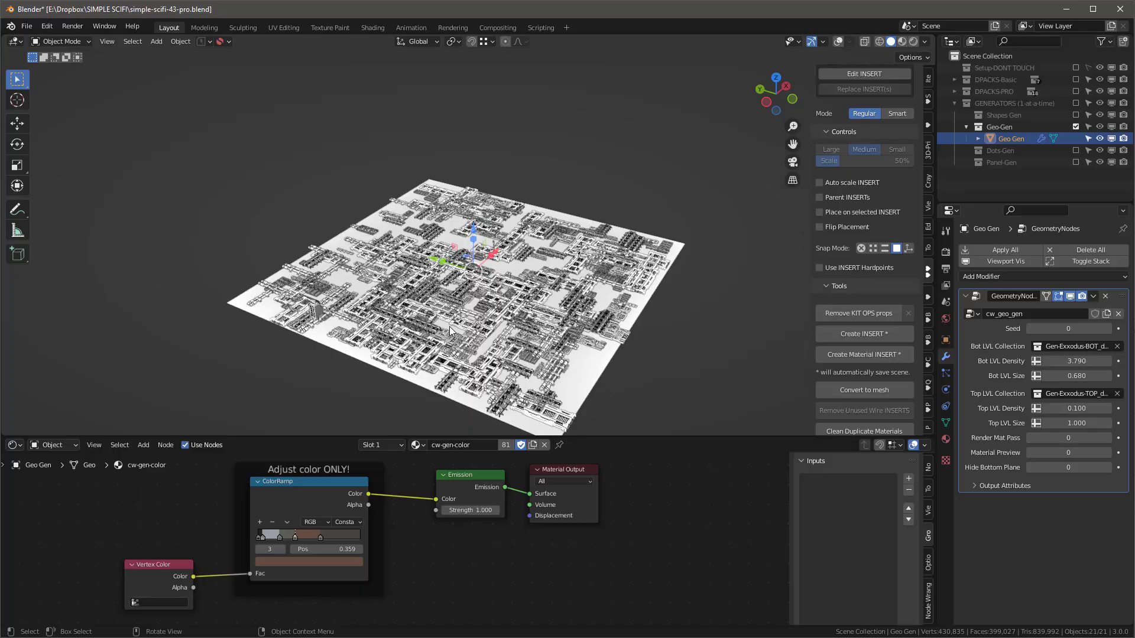
{"action": "scroll", "coordinate": [473, 304], "scroll_direction": "up", "scroll_amount": 3}
{"action": "middle_click_drag", "start_coordinate": [473, 305], "coordinate": [534, 248]}
{"action": "mouse_move", "coordinate": [1067, 329]}
{"action": "left_mouse_down"}
{"action": "mouse_move", "coordinate": [1095, 328]}
{"action": "mouse_move", "coordinate": [1081, 329]}
{"action": "left_mouse_up"}
Hide the generator's bottom plane to preview the pieces alone, and undo the change
{"action": "middle_click_drag", "start_coordinate": [514, 348], "coordinate": [549, 335]}
{"action": "left_click_drag", "start_coordinate": [1067, 467], "coordinate": [1100, 467]}
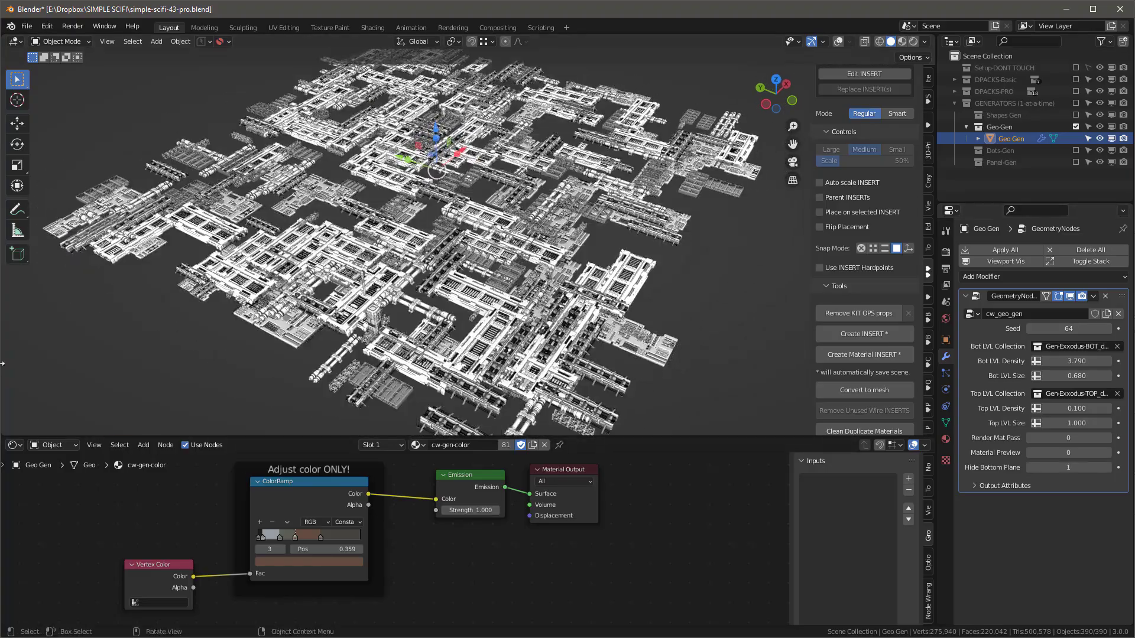
{"action": "middle_click_drag", "start_coordinate": [207, 338], "coordinate": [234, 338]}
{"action": "key", "text": "ctrl+z"}
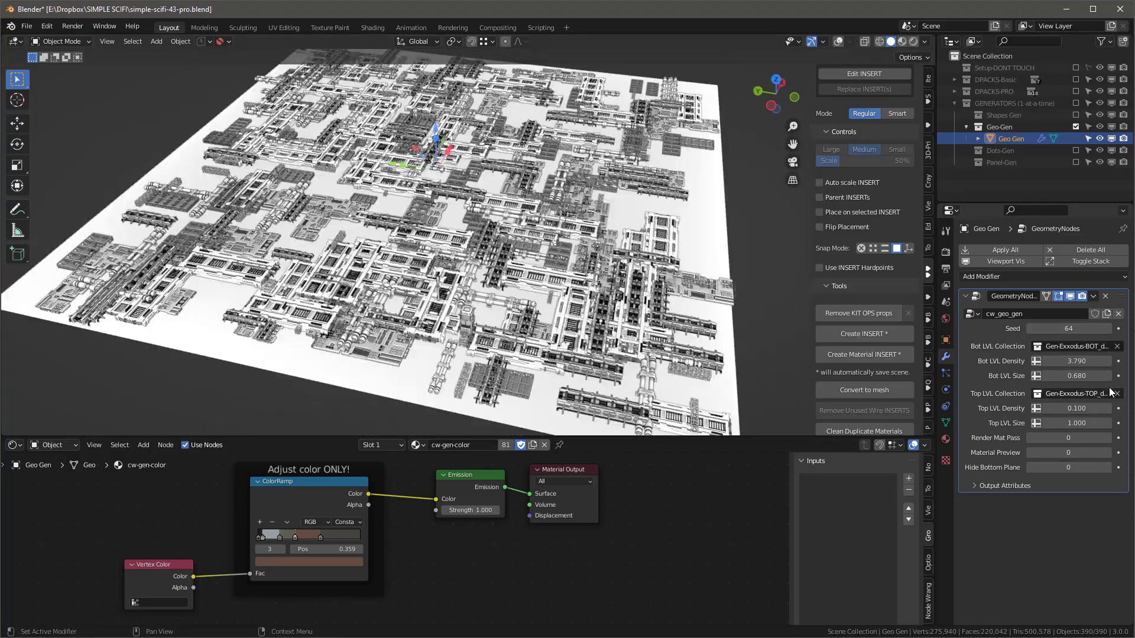
Set Geo Gen's top-level density to 1.72, top-level size to 2.49, seed to 66 and bottom-level density to 7.13
{"action": "left_click_drag", "start_coordinate": [1073, 409], "coordinate": [1105, 423]}
{"action": "middle_click_drag", "start_coordinate": [603, 302], "coordinate": [561, 313]}
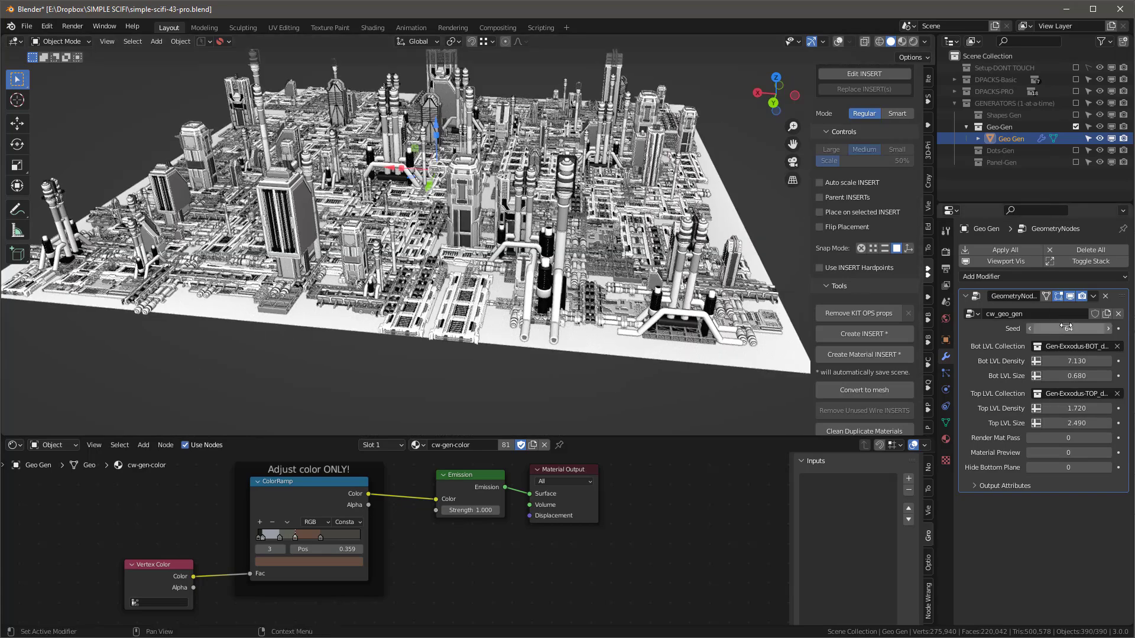
{"action": "mouse_move", "coordinate": [1068, 328]}
{"action": "left_mouse_down"}
{"action": "mouse_move", "coordinate": [1094, 329]}
{"action": "mouse_move", "coordinate": [1064, 328]}
{"action": "left_mouse_up"}
{"action": "middle_click_drag", "start_coordinate": [643, 251], "coordinate": [637, 292]}
Save the file as simple-scifi-43-pro.blend in the Downloads folder
{"action": "left_click", "coordinate": [27, 26]}
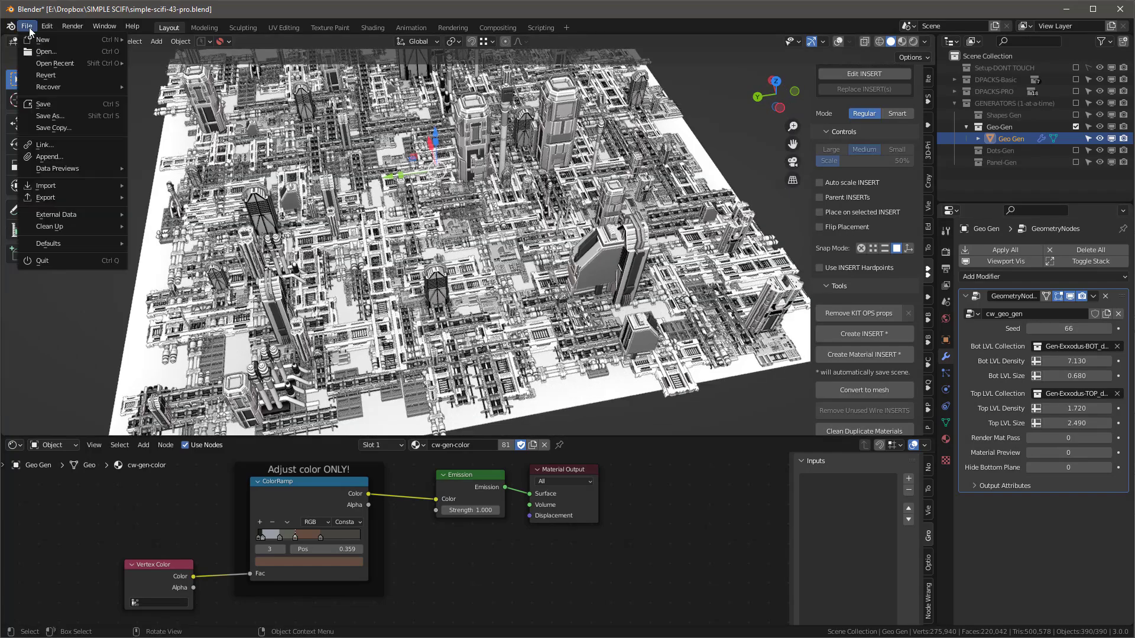
{"action": "left_click", "coordinate": [34, 116]}
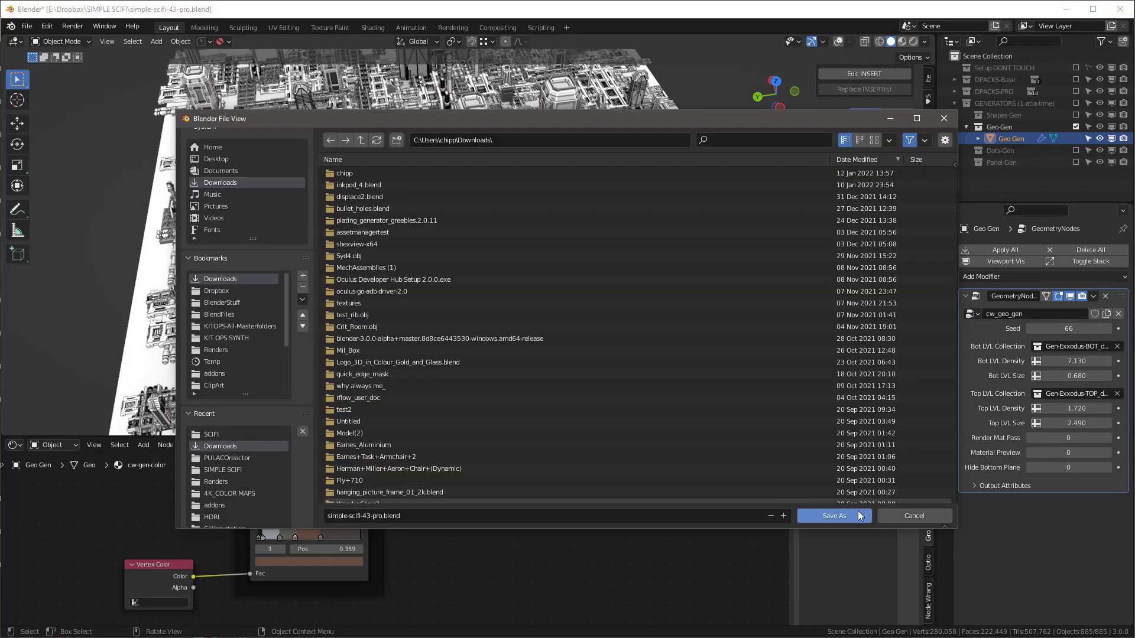
{"action": "left_click", "coordinate": [843, 517]}
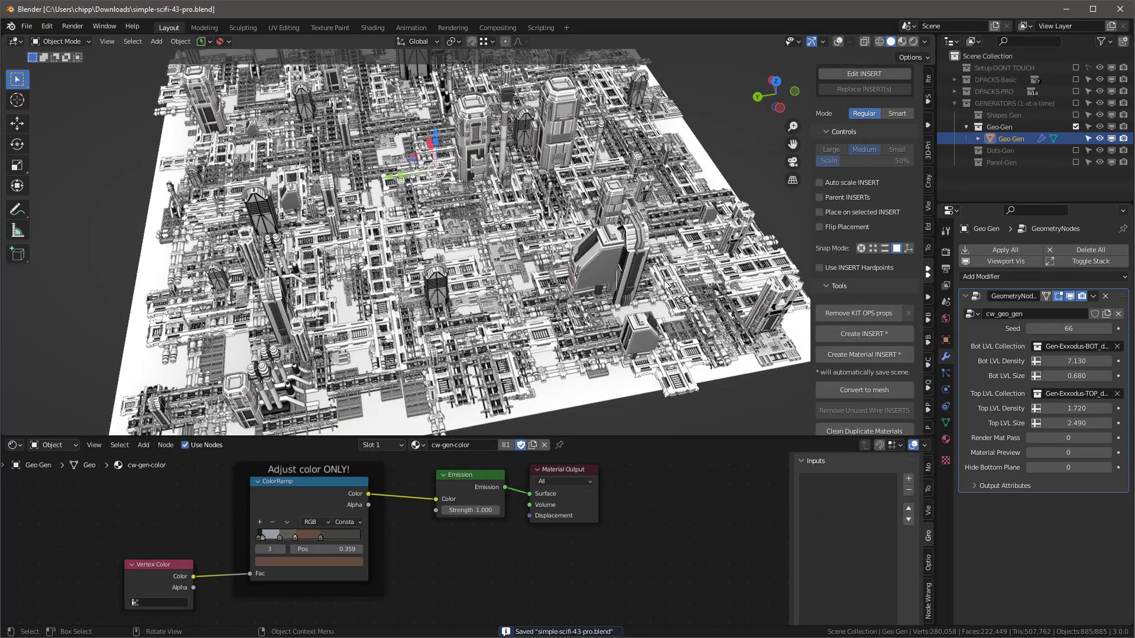
Create a new General file and delete all of its default objects
{"action": "left_click", "coordinate": [27, 26]}
{"action": "mouse_move", "coordinate": [42, 40]}
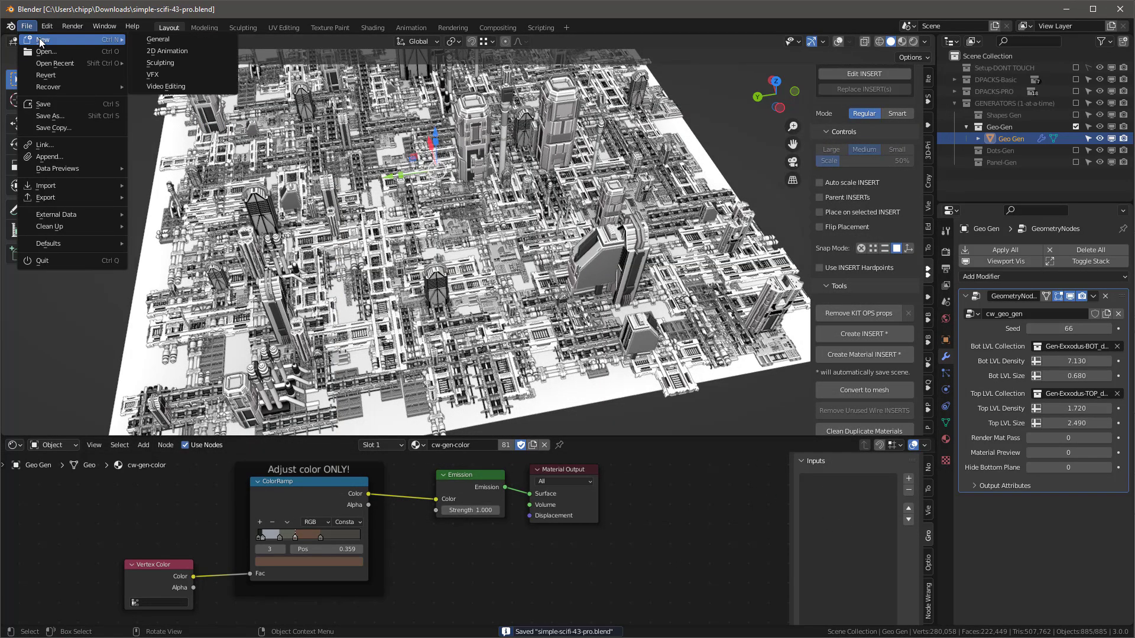
{"action": "left_click", "coordinate": [158, 39]}
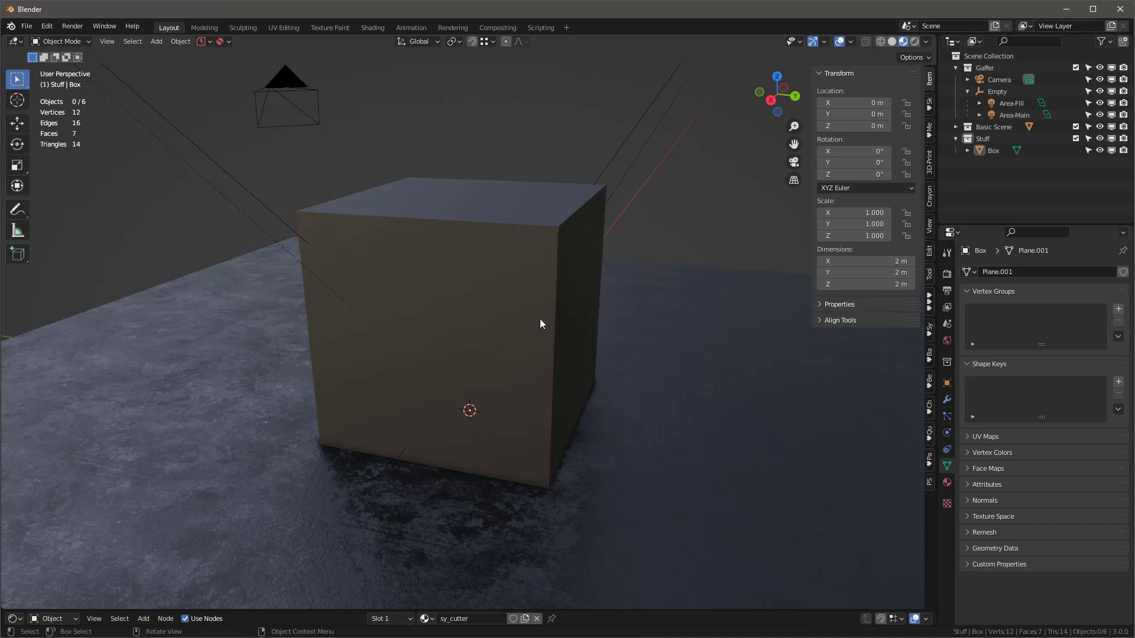
{"action": "key", "text": "a"}
{"action": "key", "text": "x"}
{"action": "left_click", "coordinate": [536, 310]}
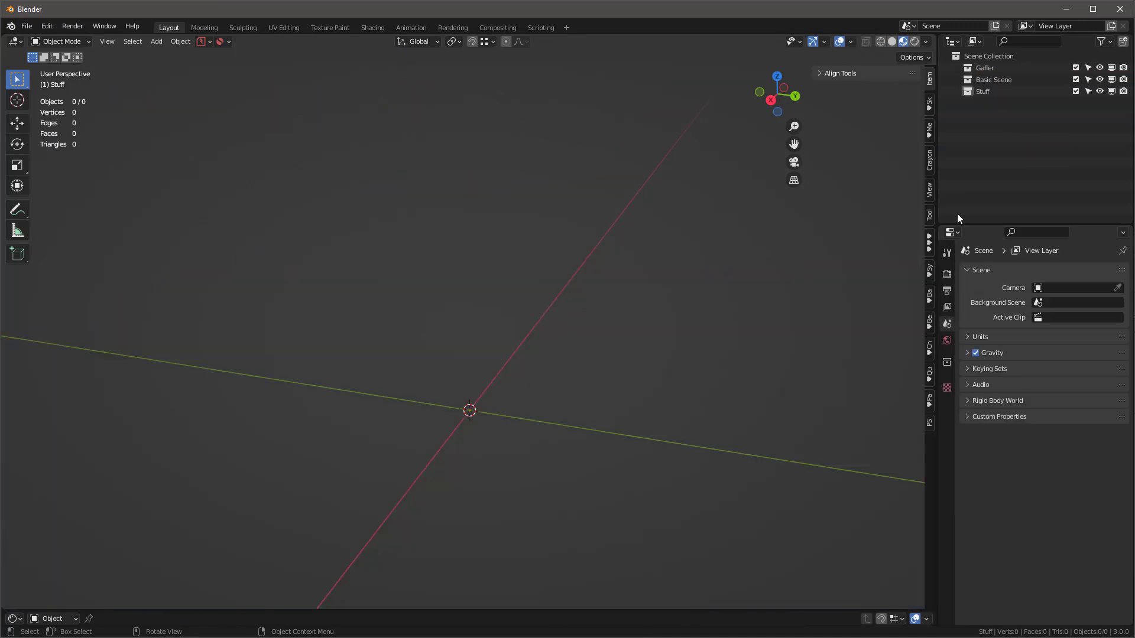
Append the Geo-Gen collection from simple-scifi-43-pro.blend in Downloads into the main Scene Collection
{"action": "left_click", "coordinate": [988, 55]}
{"action": "left_click", "coordinate": [26, 26]}
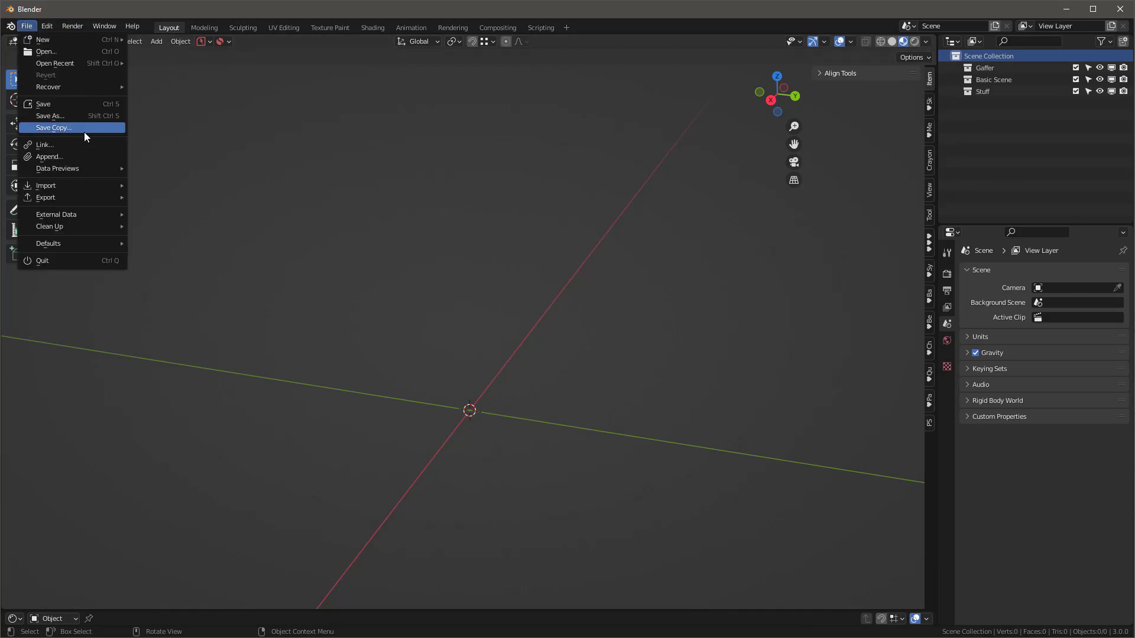
{"action": "left_click", "coordinate": [78, 159]}
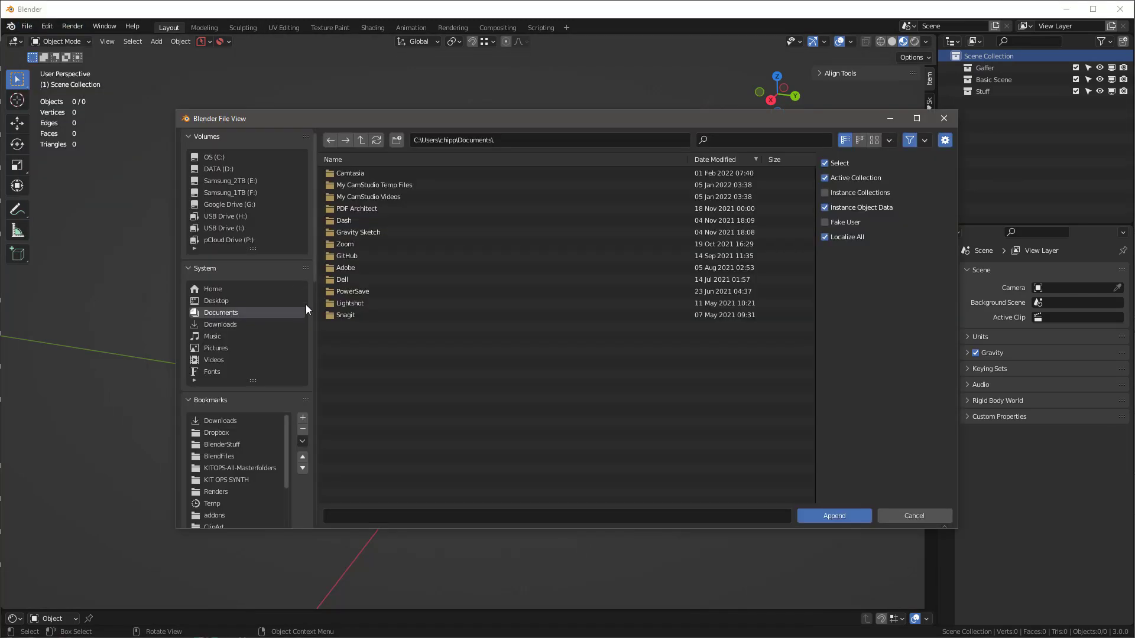
{"action": "left_click", "coordinate": [232, 422]}
{"action": "scroll", "coordinate": [548, 430], "scroll_direction": "down", "scroll_amount": 10}
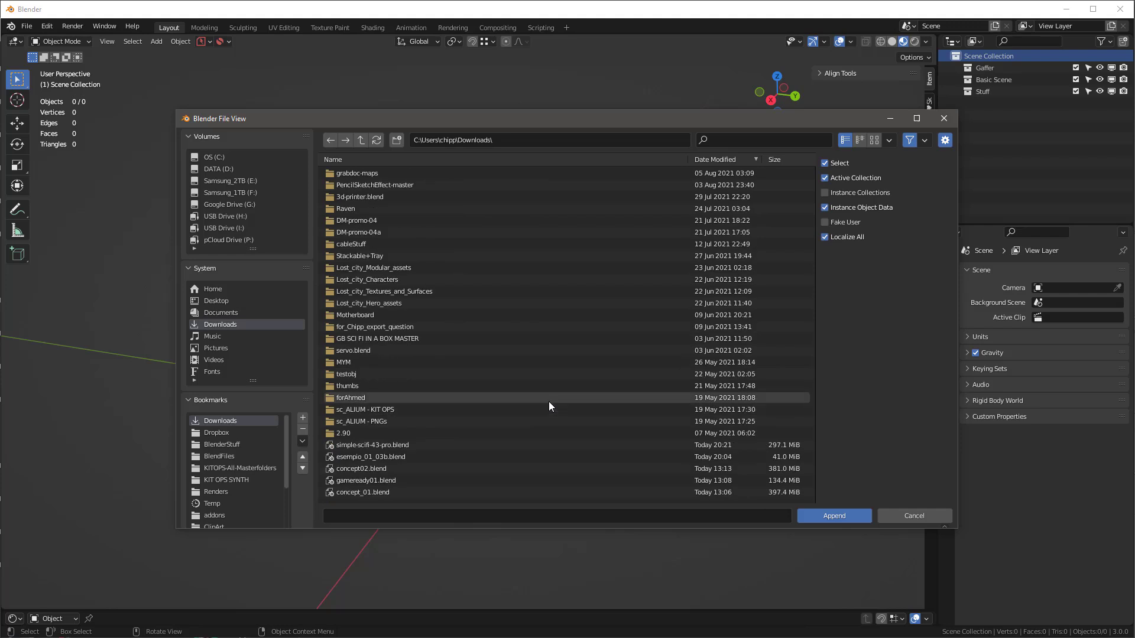
{"action": "double_click", "coordinate": [378, 446]}
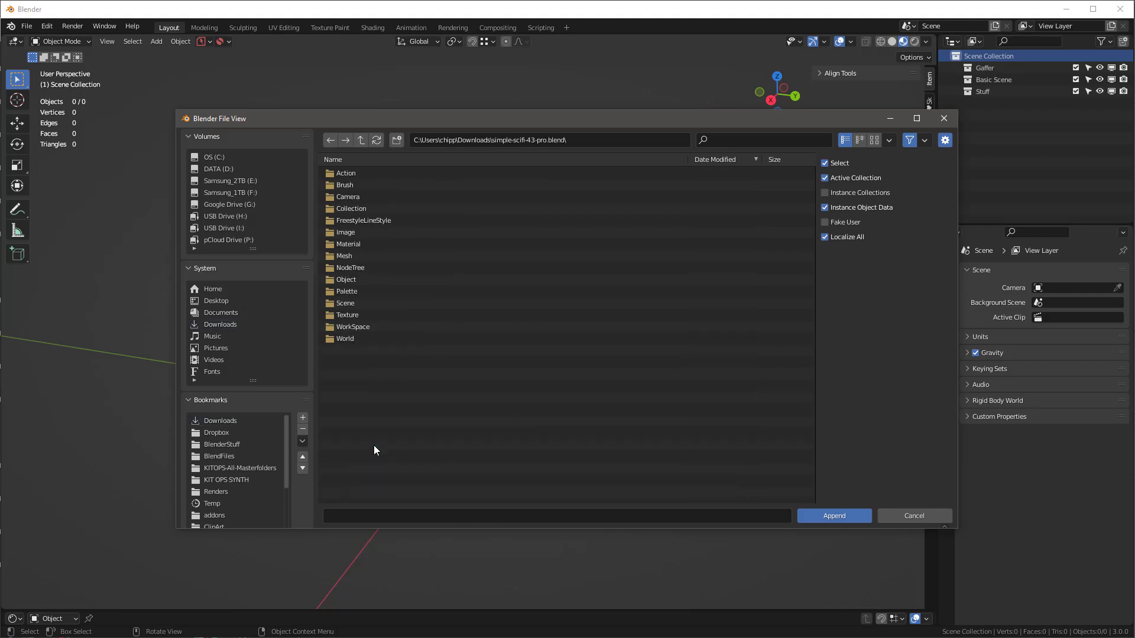
{"action": "left_click", "coordinate": [354, 210]}
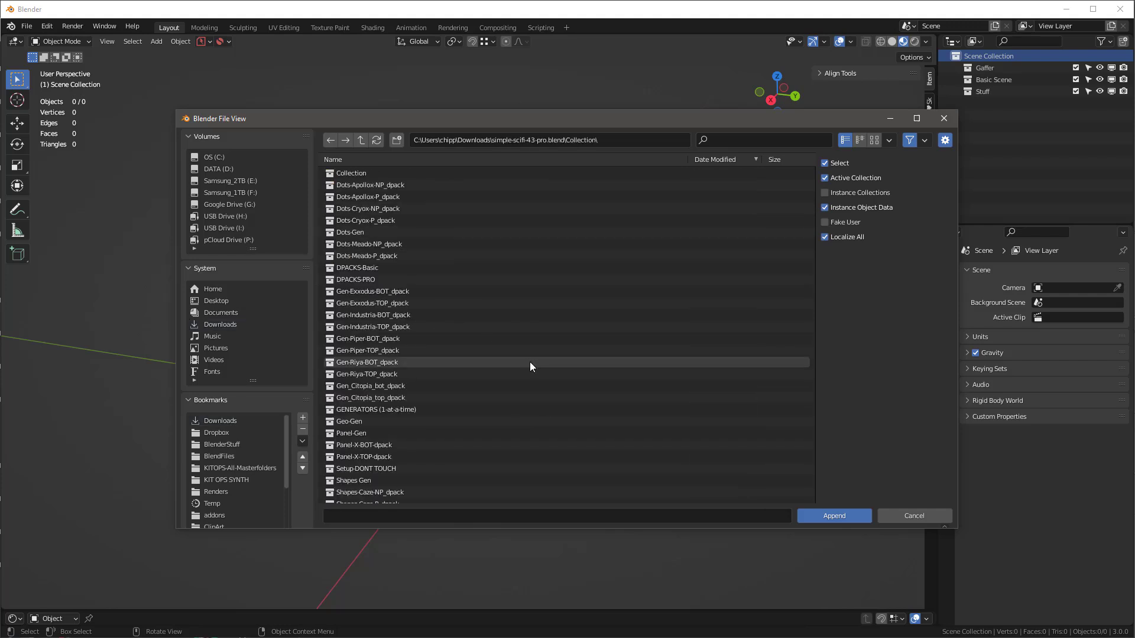
{"action": "scroll", "coordinate": [530, 365], "scroll_direction": "down", "scroll_amount": 3}
{"action": "left_click", "coordinate": [354, 367]}
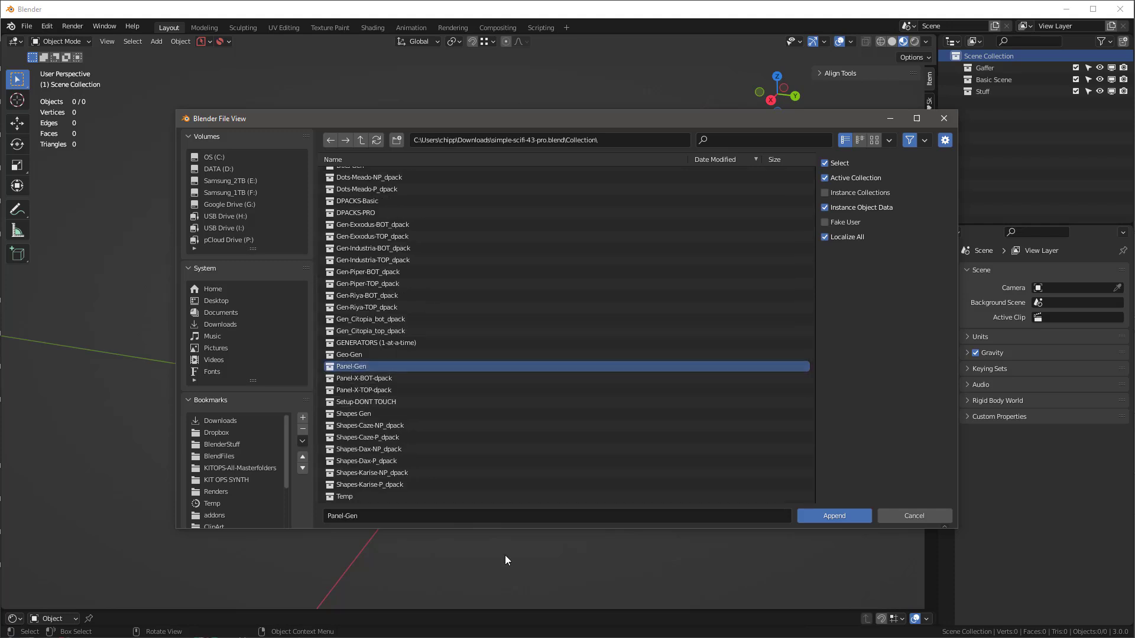
{"action": "left_click", "coordinate": [354, 357]}
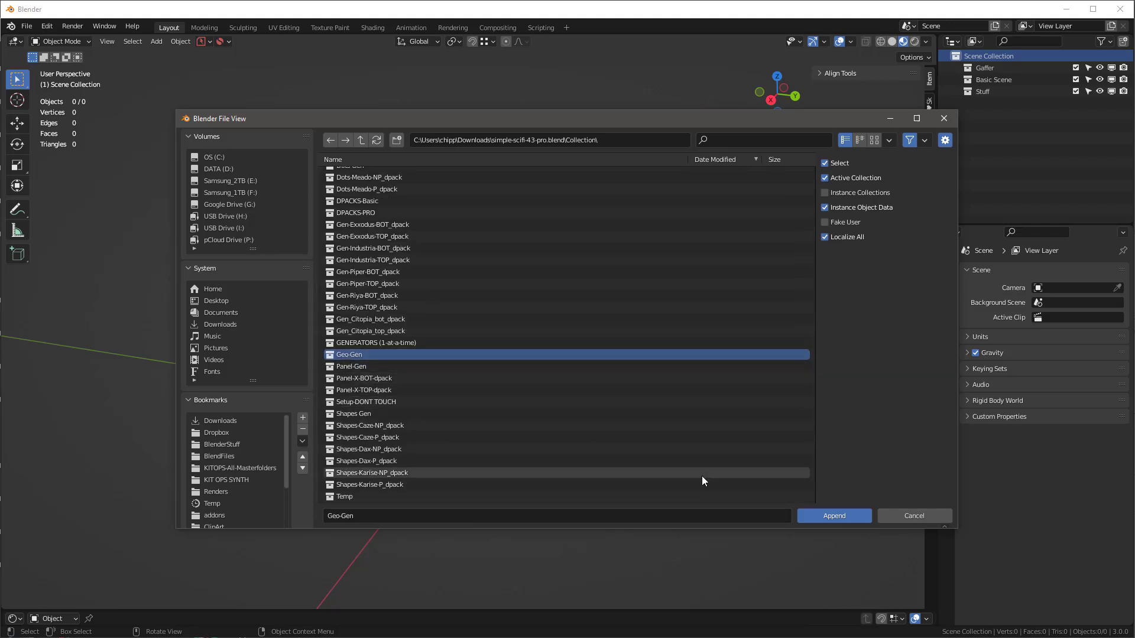
{"action": "left_click", "coordinate": [829, 517]}
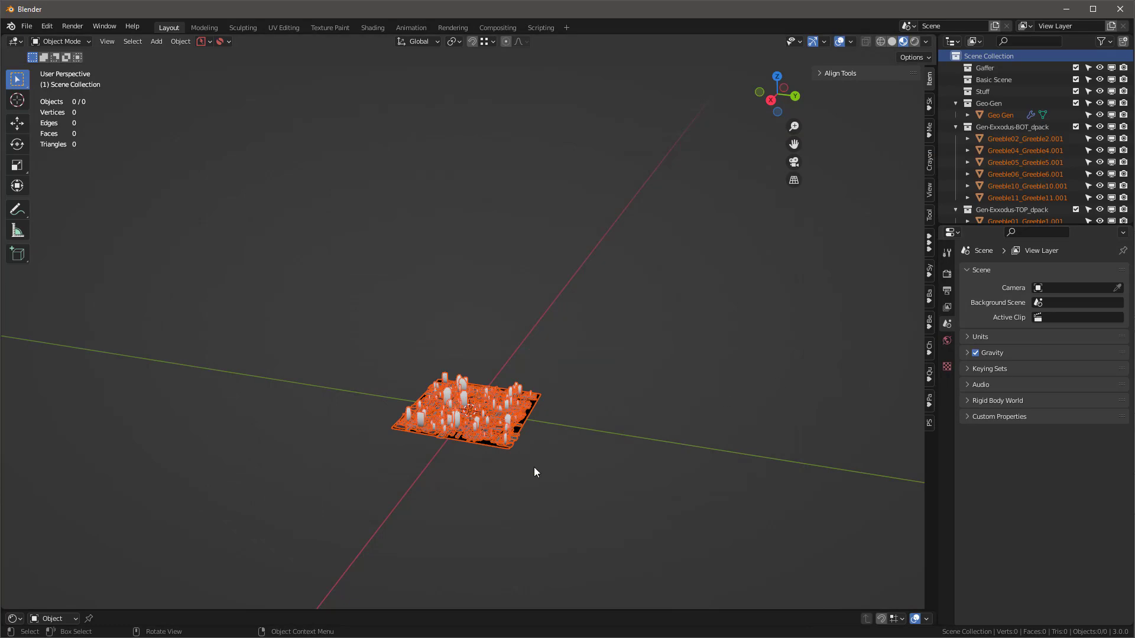
Exclude the Gen-Exxodus-BOT_dpack and Gen-Exxodus-TOP_dpack collections from the view layer
{"action": "scroll", "coordinate": [529, 464], "scroll_direction": "up", "scroll_amount": 5}
{"action": "scroll", "coordinate": [405, 339], "scroll_direction": "up", "scroll_amount": 4}
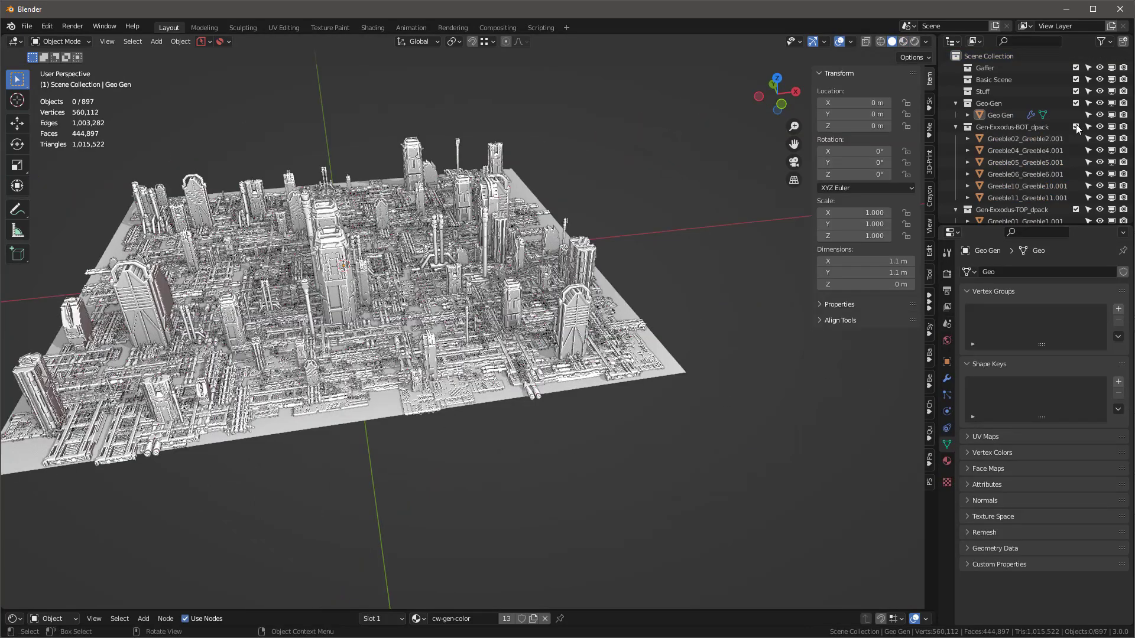
{"action": "left_click", "coordinate": [1075, 126]}
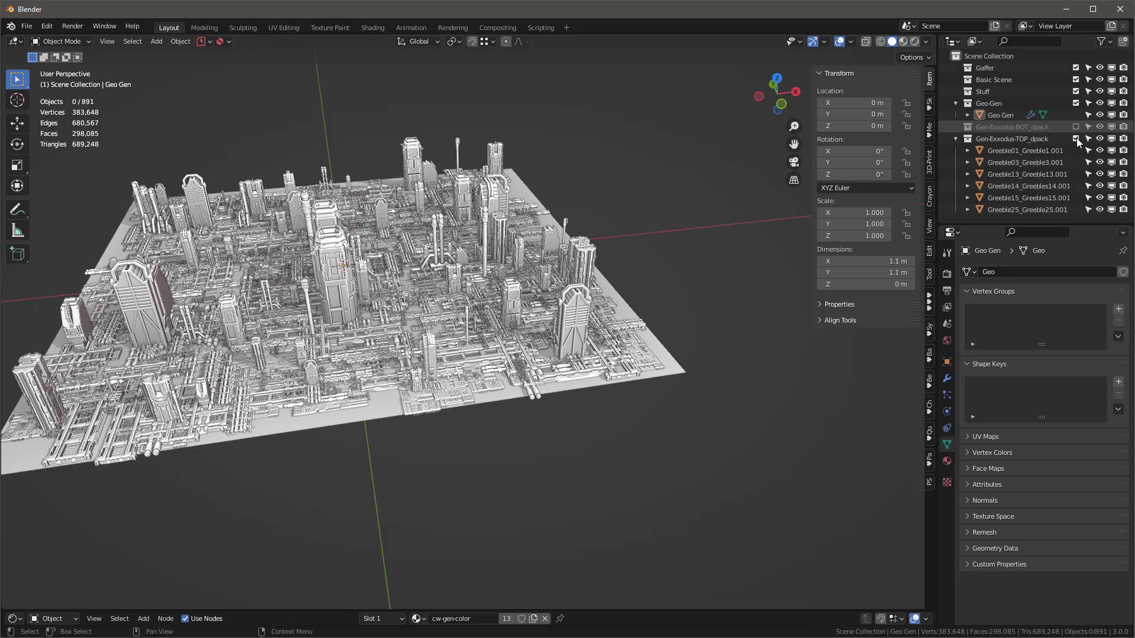
{"action": "left_click", "coordinate": [1075, 138]}
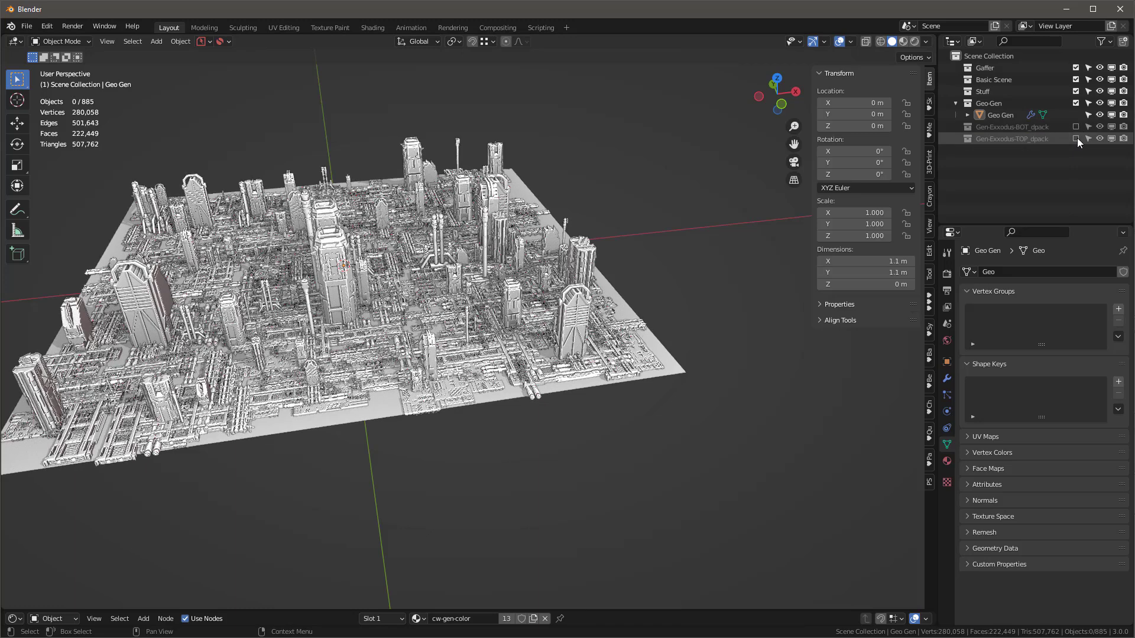
Set the solid viewport shading to color objects by Vertex
{"action": "left_click", "coordinate": [927, 42]}
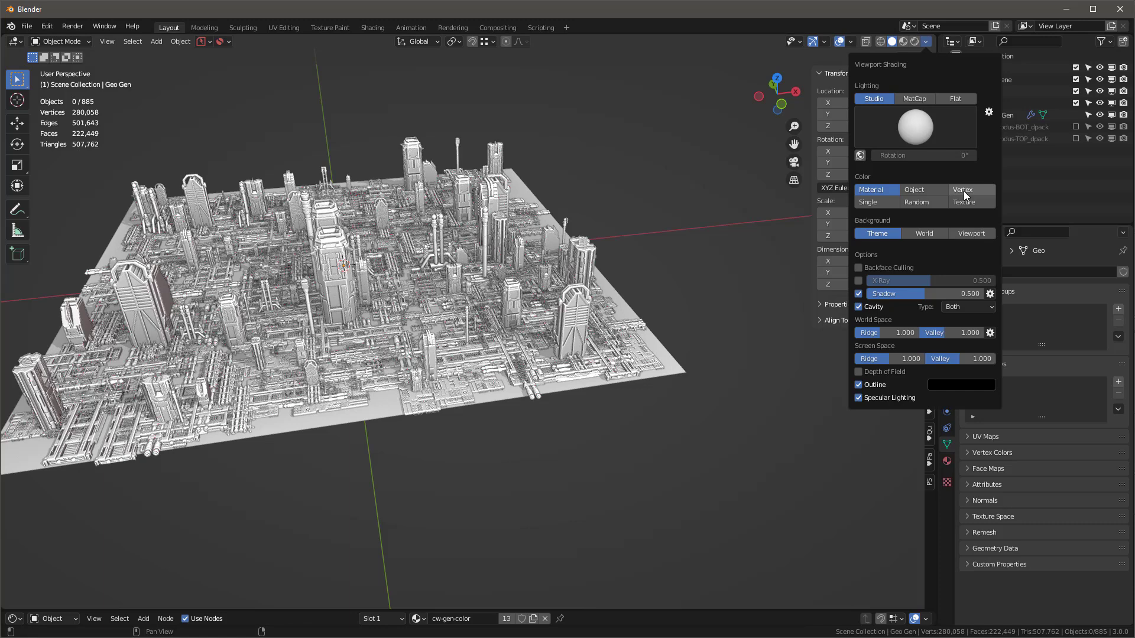
{"action": "left_click", "coordinate": [964, 191]}
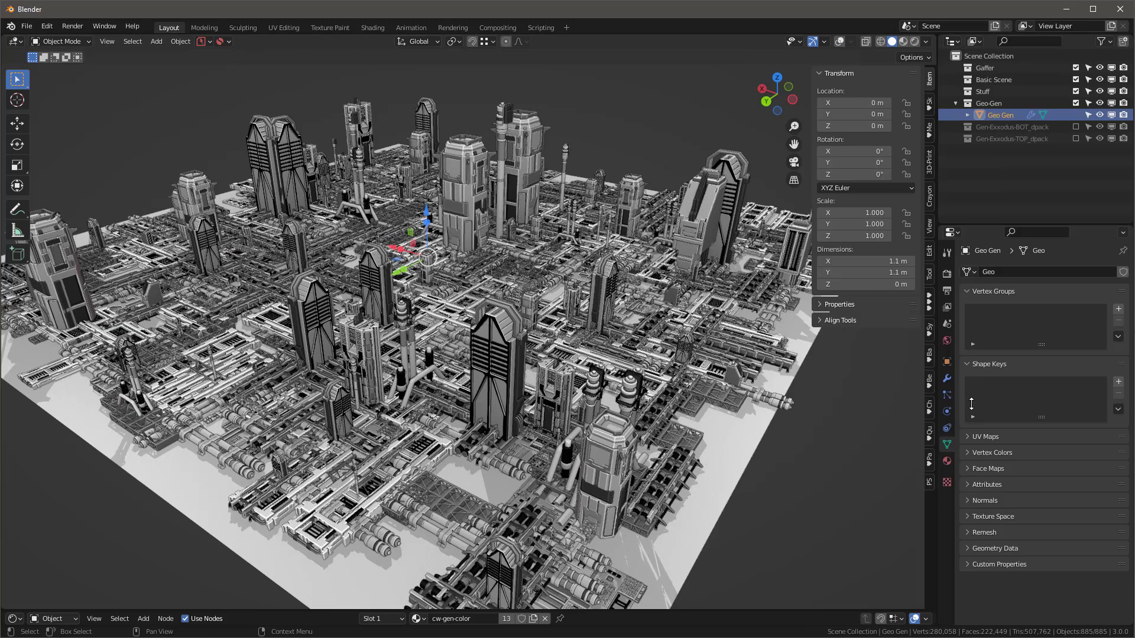
Try other seed values in the appended Geo Gen object's Geometry Nodes modifier
{"action": "left_click", "coordinate": [946, 379]}
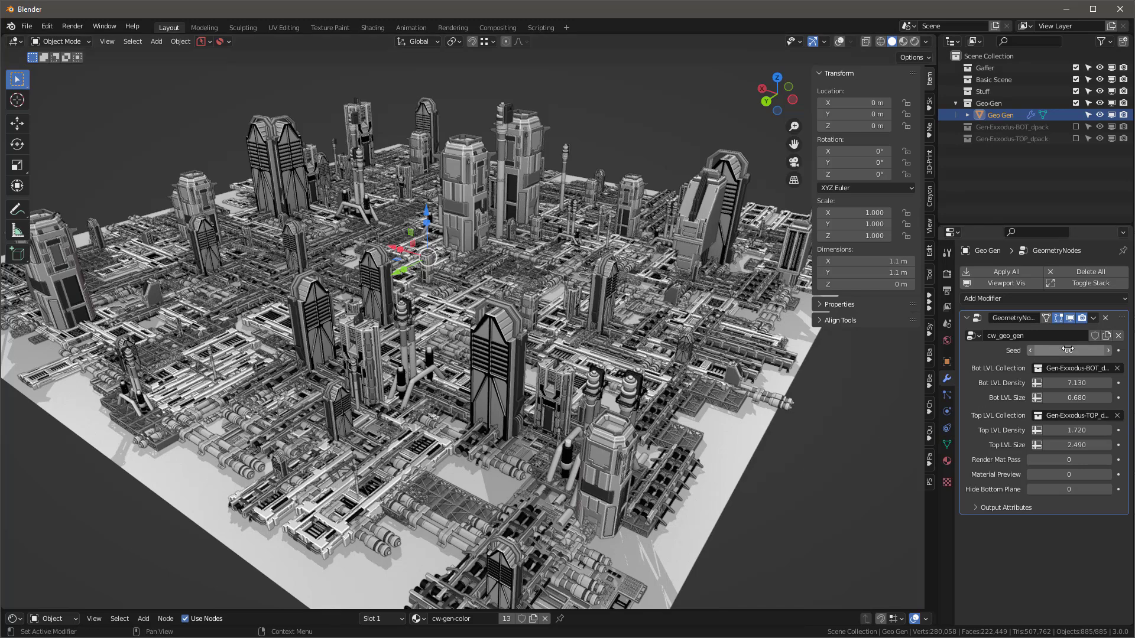
{"action": "left_click_drag", "start_coordinate": [1076, 351], "coordinate": [1130, 350]}
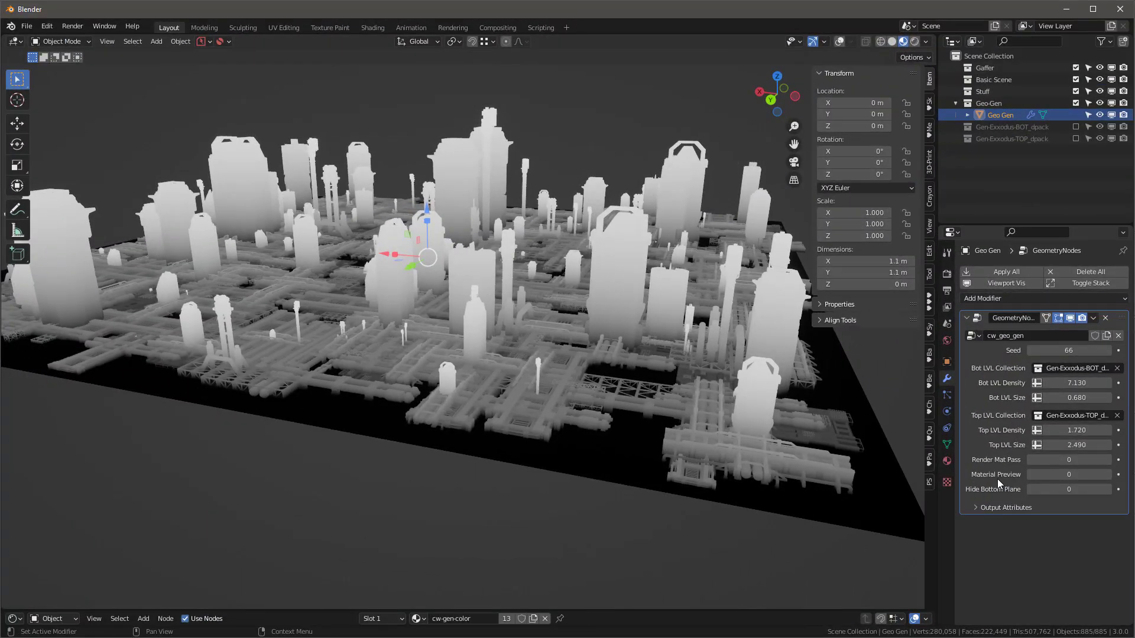
Set Material Preview to 1 in the Geo Gen modifier and enlarge the shader editor
{"action": "left_click_drag", "start_coordinate": [1057, 475], "coordinate": [1090, 475]}
{"action": "middle_click_drag", "start_coordinate": [601, 374], "coordinate": [499, 389]}
{"action": "left_click_drag", "start_coordinate": [552, 611], "coordinate": [473, 466]}
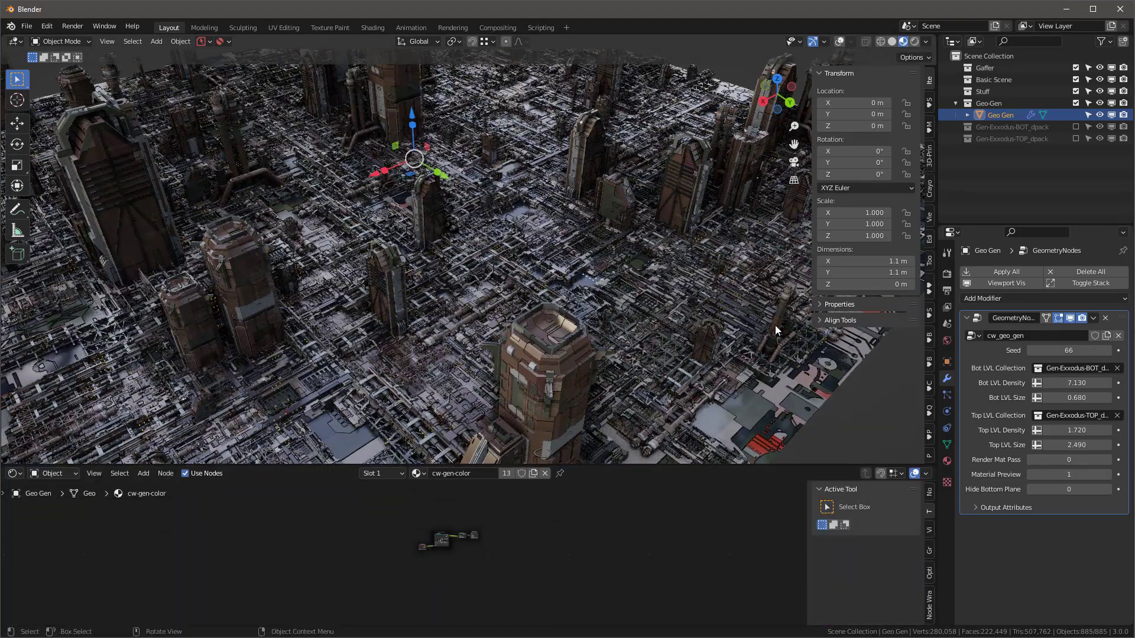
Assign cw-gen-material to Slot 1 of the Geo Gen object and bring its node setup into view
{"action": "left_click", "coordinate": [423, 474]}
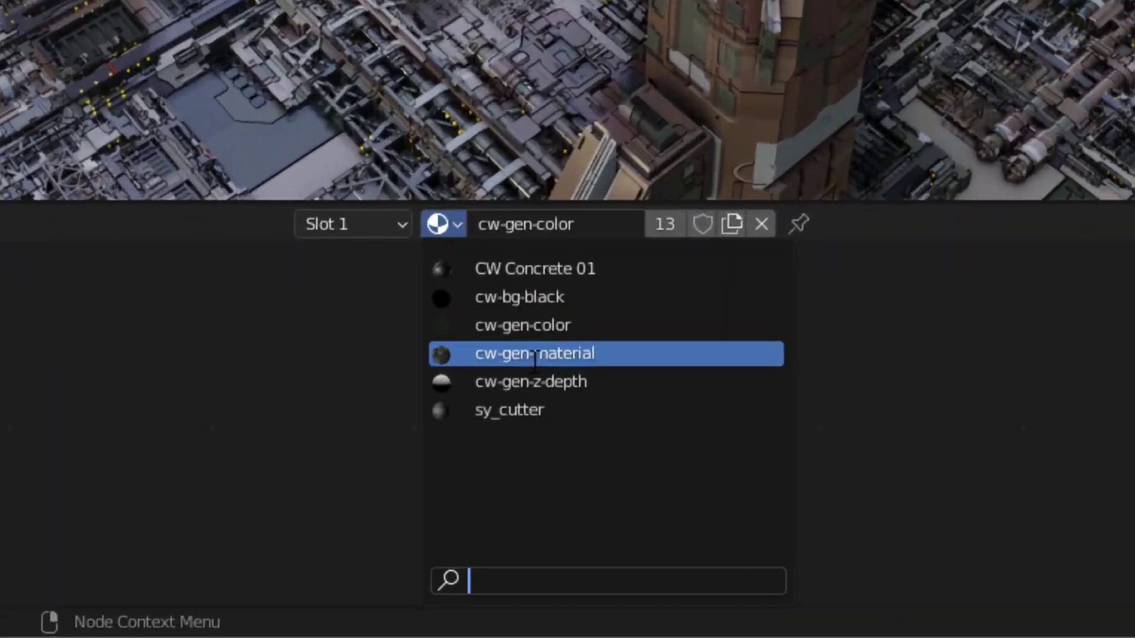
{"action": "left_click", "coordinate": [590, 354]}
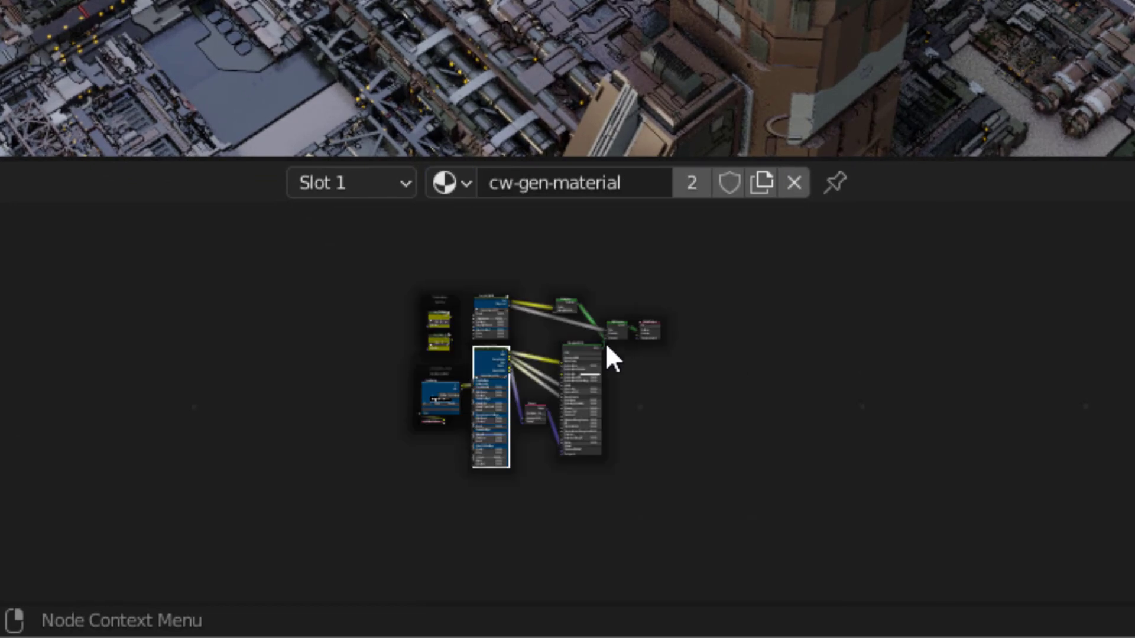
{"action": "scroll", "coordinate": [585, 387], "scroll_direction": "up", "scroll_amount": 4}
{"action": "middle_click_drag", "start_coordinate": [841, 352], "coordinate": [977, 473]}
{"action": "scroll", "coordinate": [496, 411], "scroll_direction": "up", "scroll_amount": 10}
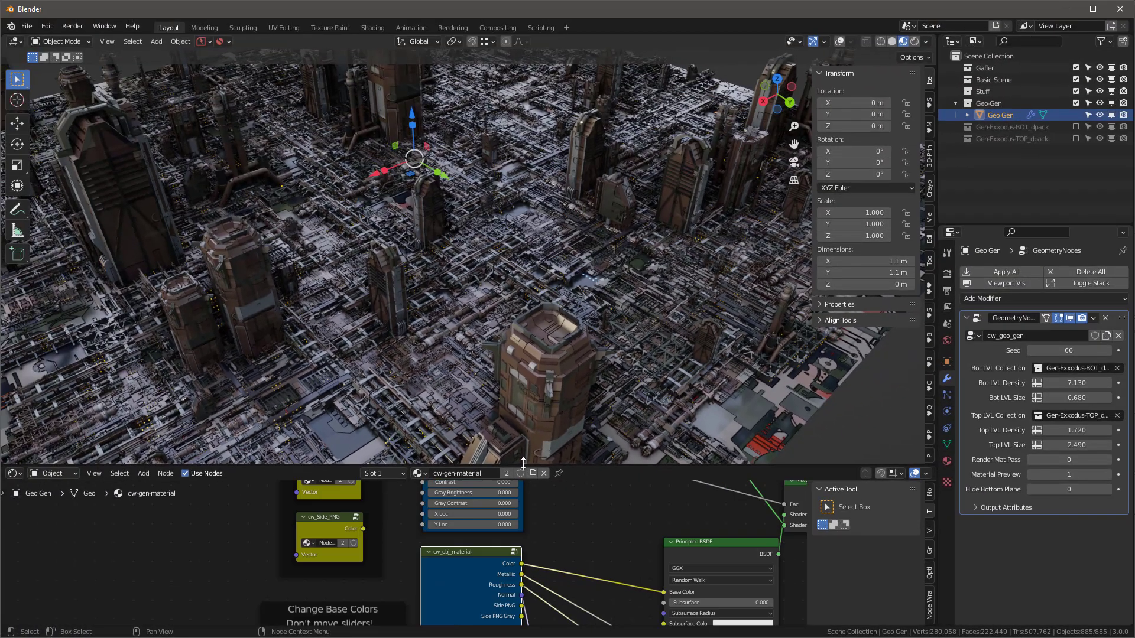
{"action": "left_click_drag", "start_coordinate": [523, 463], "coordinate": [523, 357]}
{"action": "scroll", "coordinate": [564, 275], "scroll_direction": "down", "scroll_amount": 3}
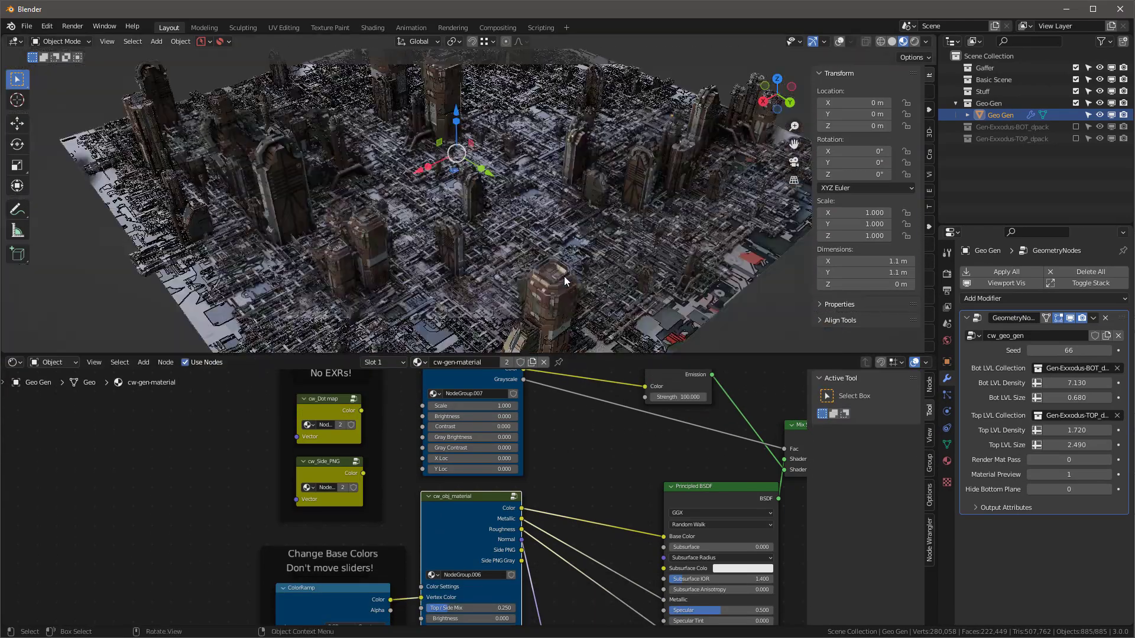
Add a camera and align it to a low, close view across the city
{"action": "scroll", "coordinate": [564, 276], "scroll_direction": "down", "scroll_amount": 2}
{"action": "middle_click_drag", "start_coordinate": [562, 243], "coordinate": [441, 240]}
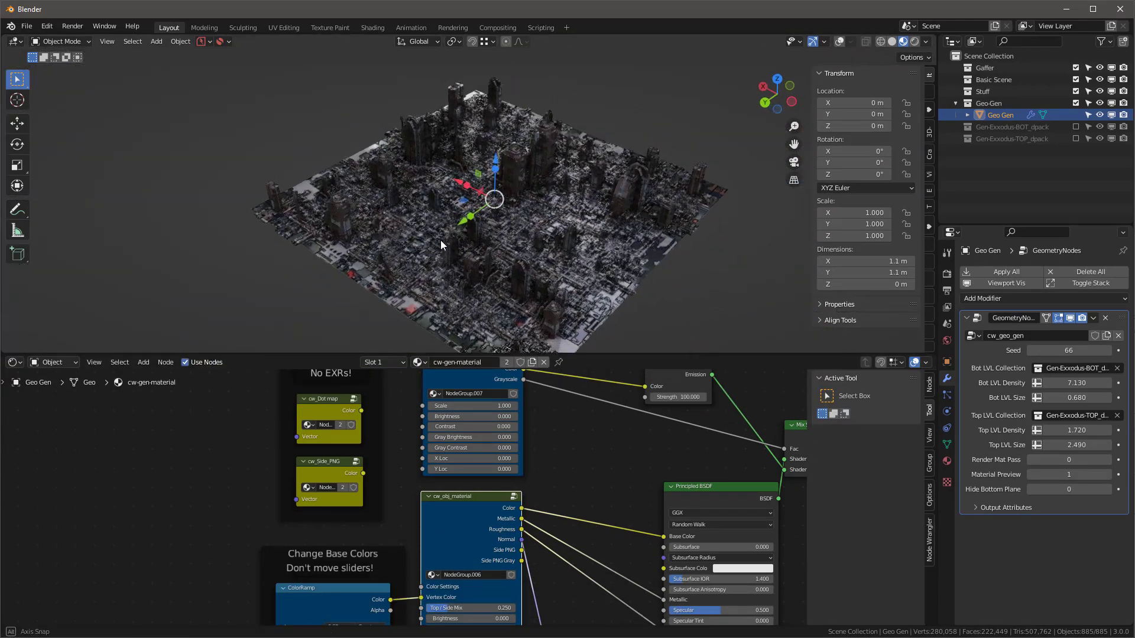
{"action": "key", "text": "shift+a"}
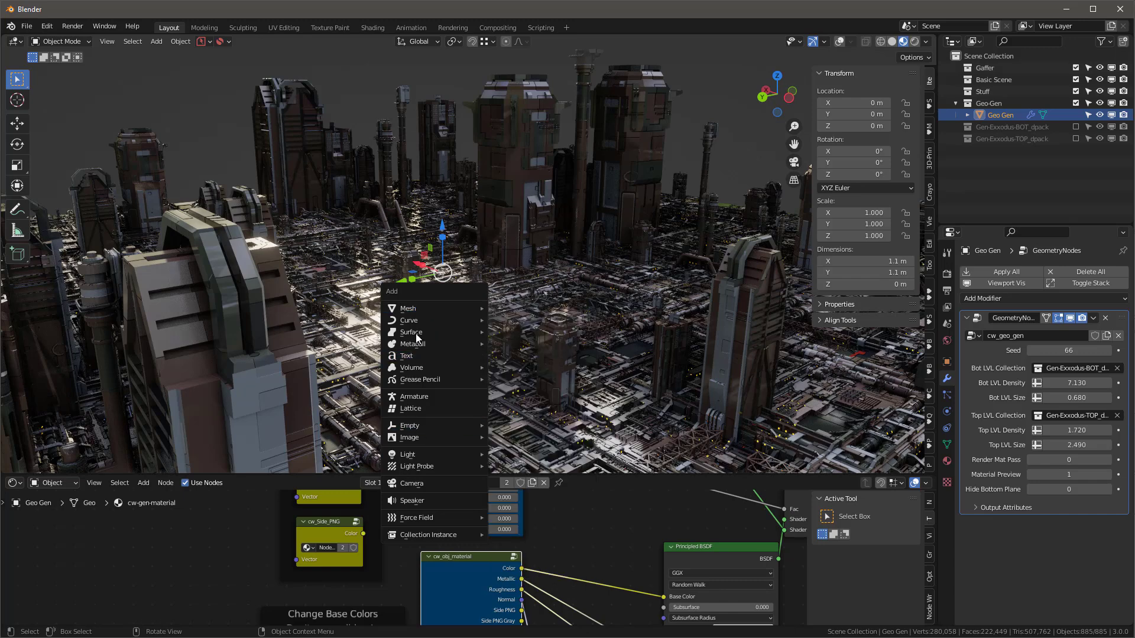
{"action": "left_click", "coordinate": [412, 483]}
{"action": "key", "text": "ctrl+alt+KP_0"}
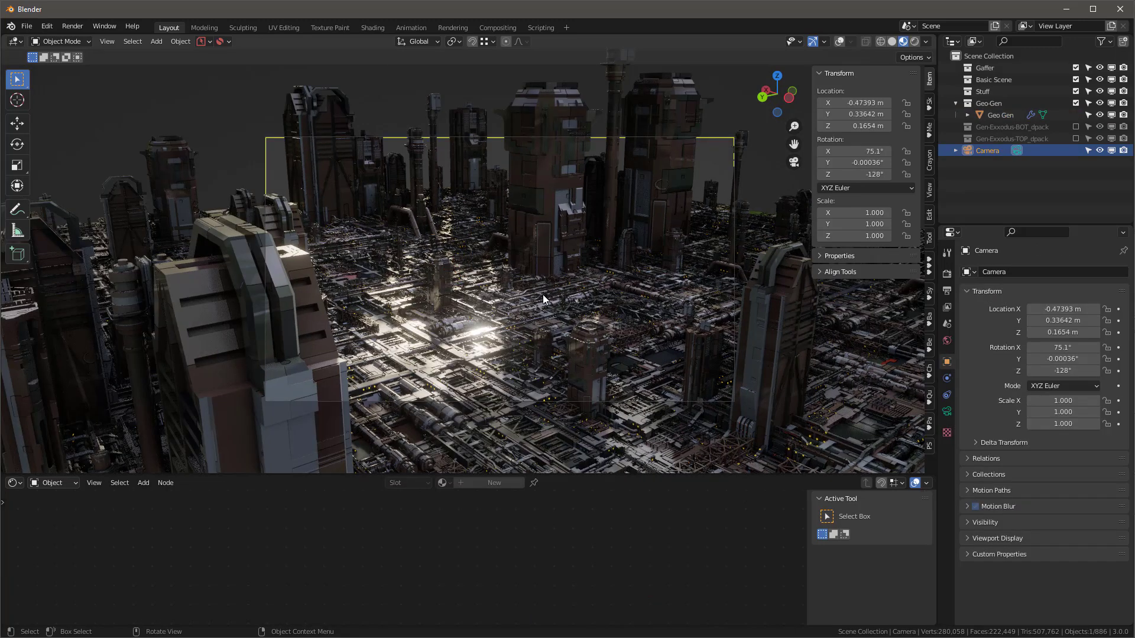
{"action": "scroll", "coordinate": [543, 295], "scroll_direction": "up", "scroll_amount": 1}
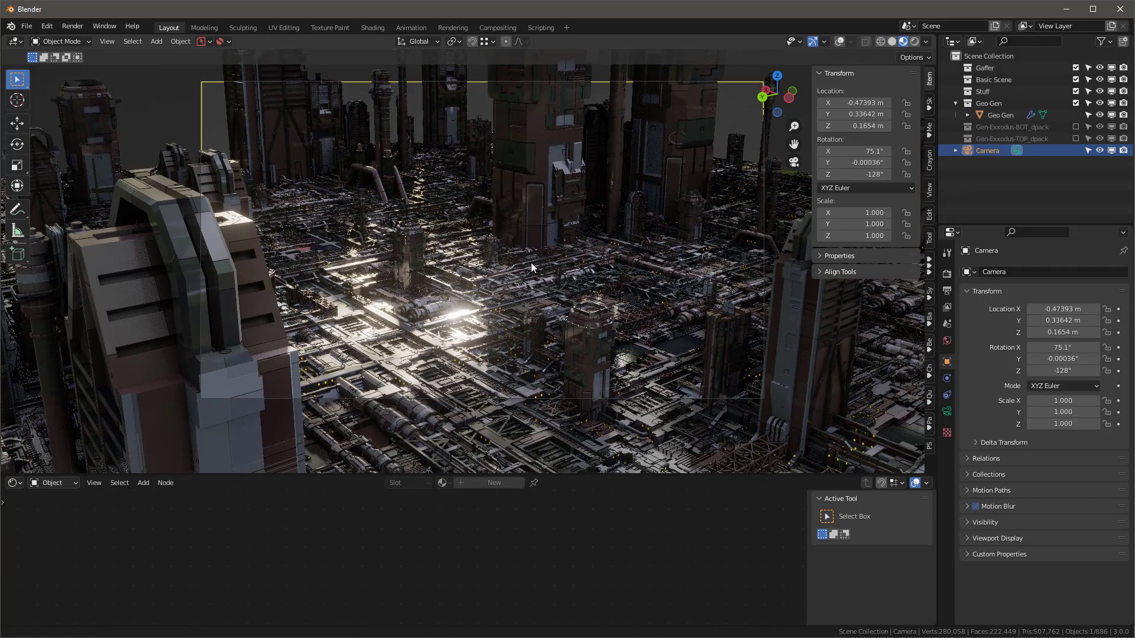
{"action": "left_click_drag", "start_coordinate": [574, 475], "coordinate": [560, 407]}
{"action": "mouse_move", "coordinate": [529, 272]}
{"action": "middle_mouse_down", "text": "shift"}
{"action": "mouse_move", "coordinate": [527, 260]}
{"action": "mouse_move", "coordinate": [526, 277]}
{"action": "middle_mouse_up", "text": "shift"}
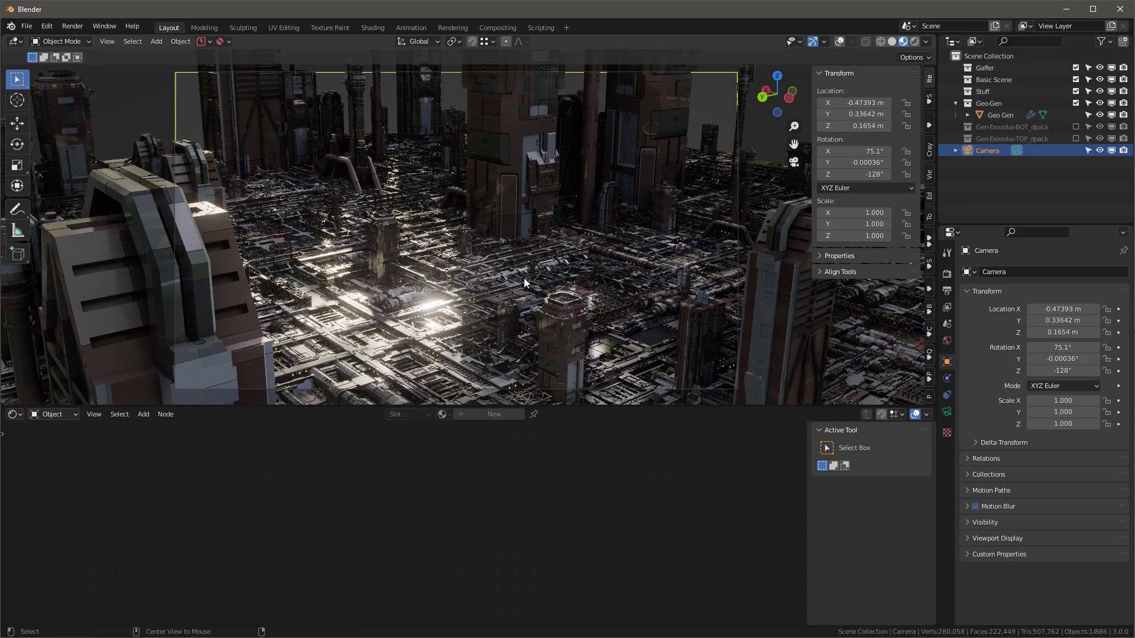
Set the Geo Gen modifier's Seed to 71, Top LVL Density to 2.400 and Top LVL Size to 2.870
{"action": "left_click", "coordinate": [598, 244]}
{"action": "middle_click_drag", "start_coordinate": [598, 244], "coordinate": [546, 200]}
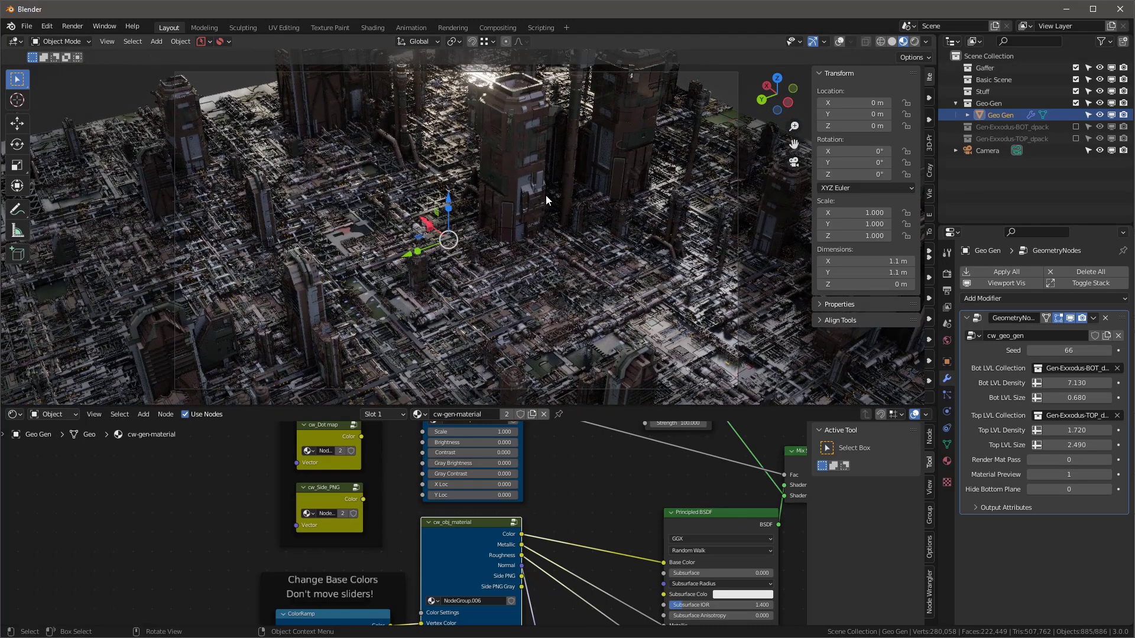
{"action": "left_click", "coordinate": [1108, 351]}
{"action": "left_click", "coordinate": [1109, 351]}
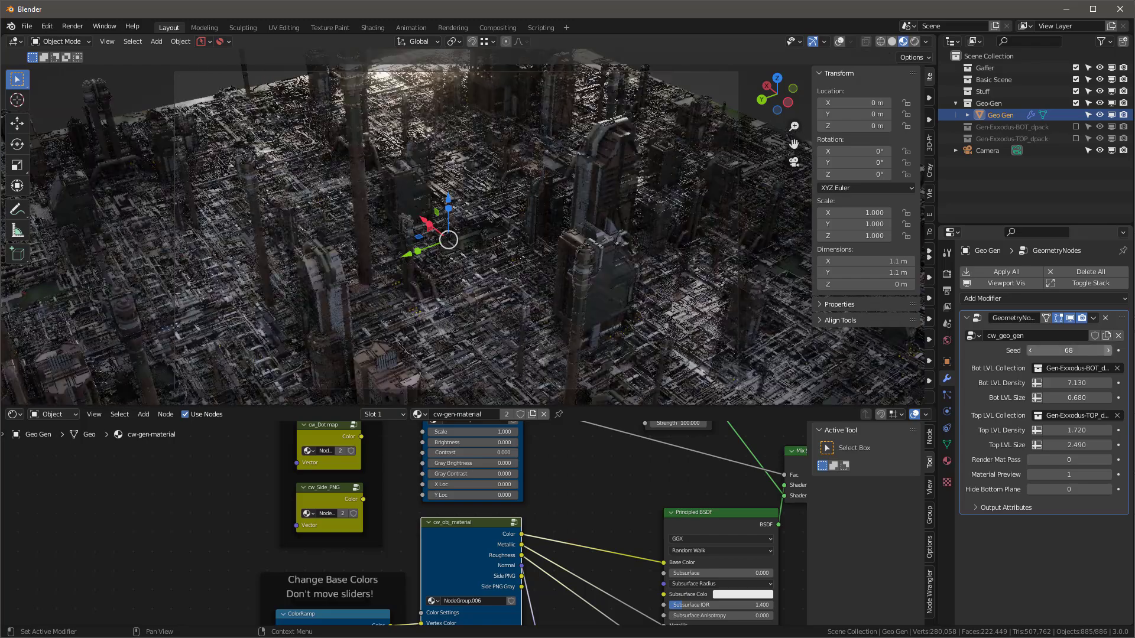
{"action": "left_click", "coordinate": [1108, 350]}
{"action": "left_click", "coordinate": [1108, 351]}
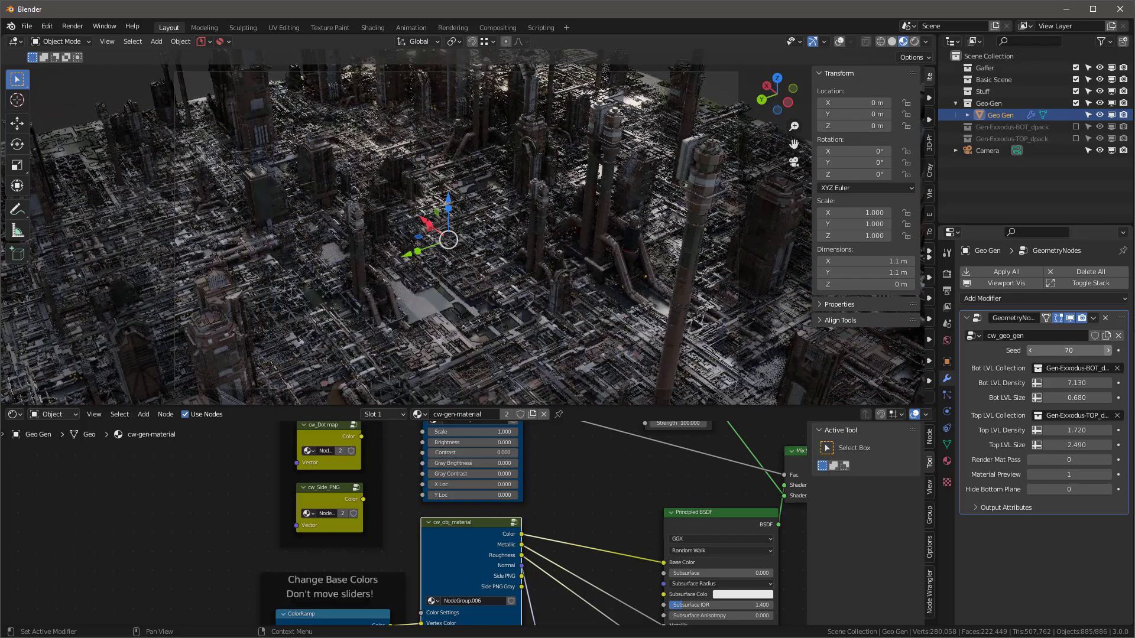
{"action": "left_click", "coordinate": [1109, 350]}
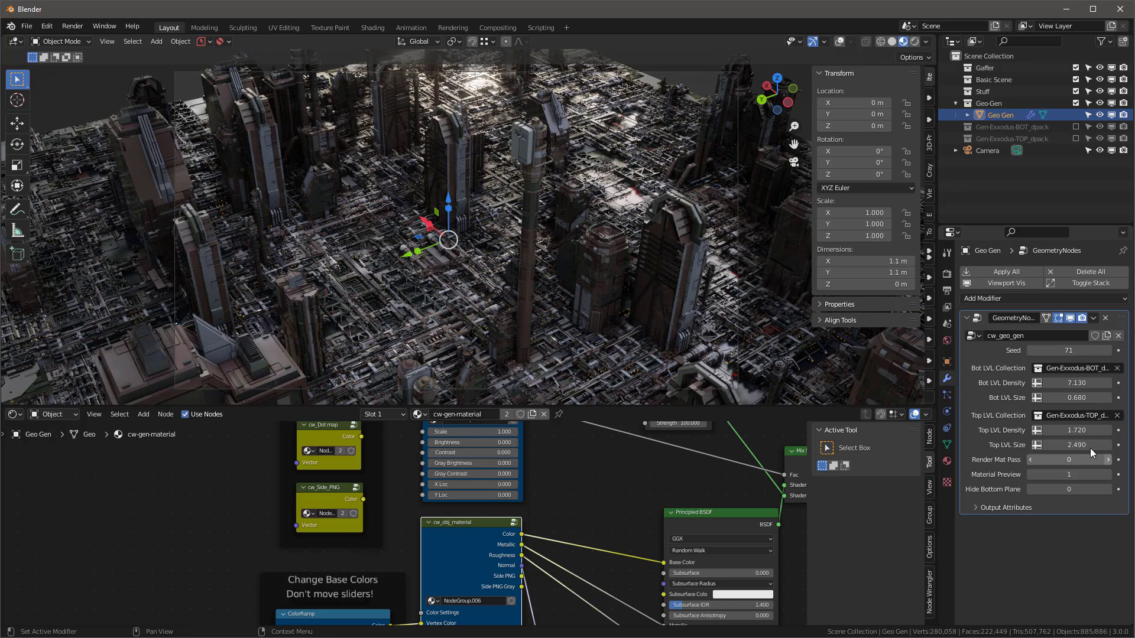
{"action": "left_click_drag", "start_coordinate": [1068, 433], "coordinate": [1103, 444]}
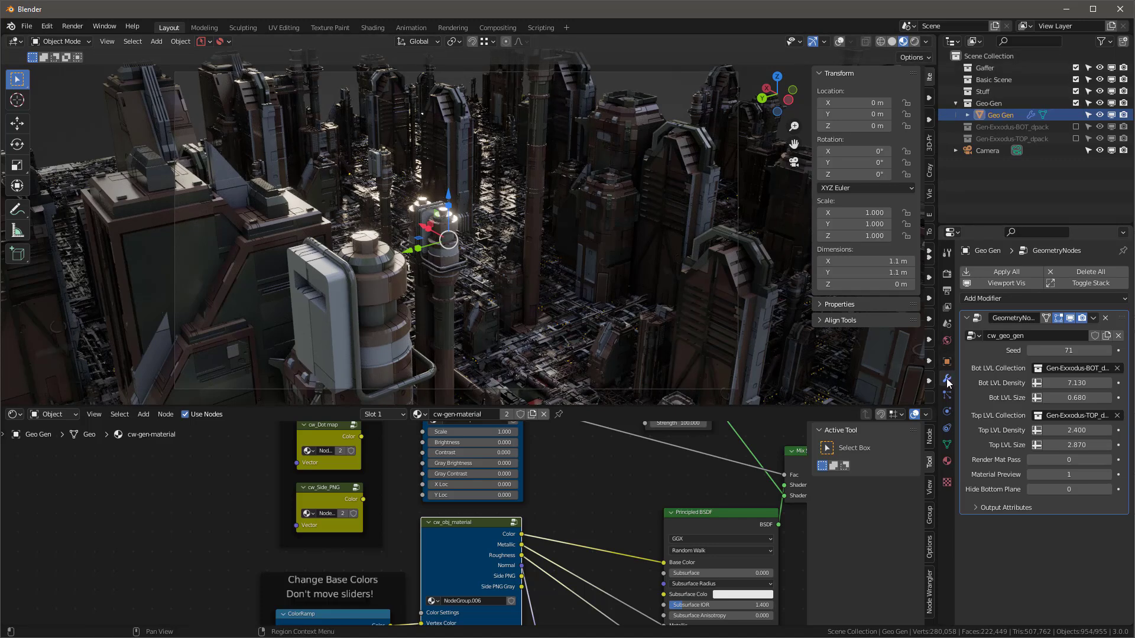
Display the World Sky nodes in the shader editor, with the viewport in rendered shading
{"action": "left_click", "coordinate": [947, 341]}
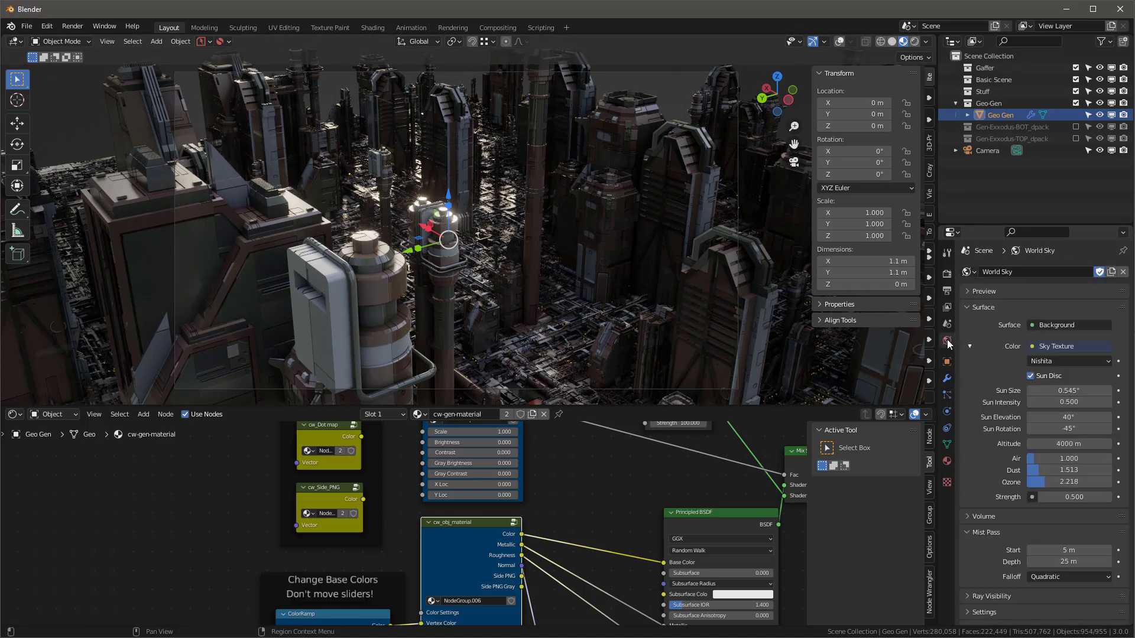
{"action": "left_click", "coordinate": [971, 273]}
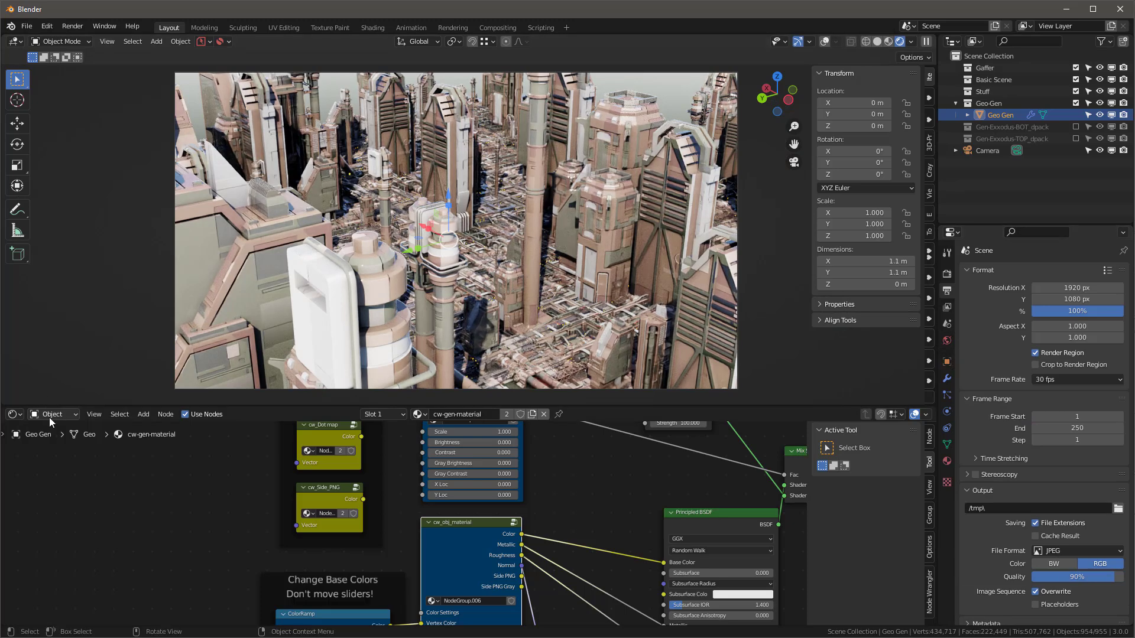
{"action": "left_click", "coordinate": [53, 414]}
{"action": "left_click", "coordinate": [52, 452]}
{"action": "middle_click_drag", "start_coordinate": [331, 591], "coordinate": [495, 558]}
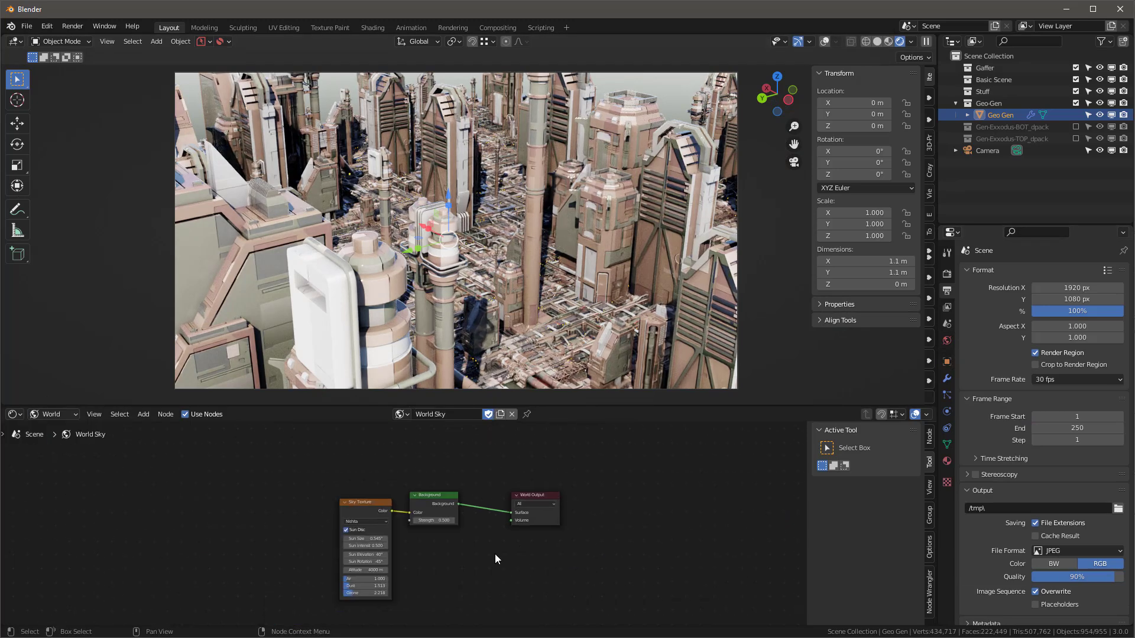
Set the World Sky's Sun Intensity to 0.300, Sun Elevation to 28.9°, Sun Rotation to -243° and background Strength to 0.400
{"action": "scroll", "coordinate": [495, 557], "scroll_direction": "up", "scroll_amount": 8}
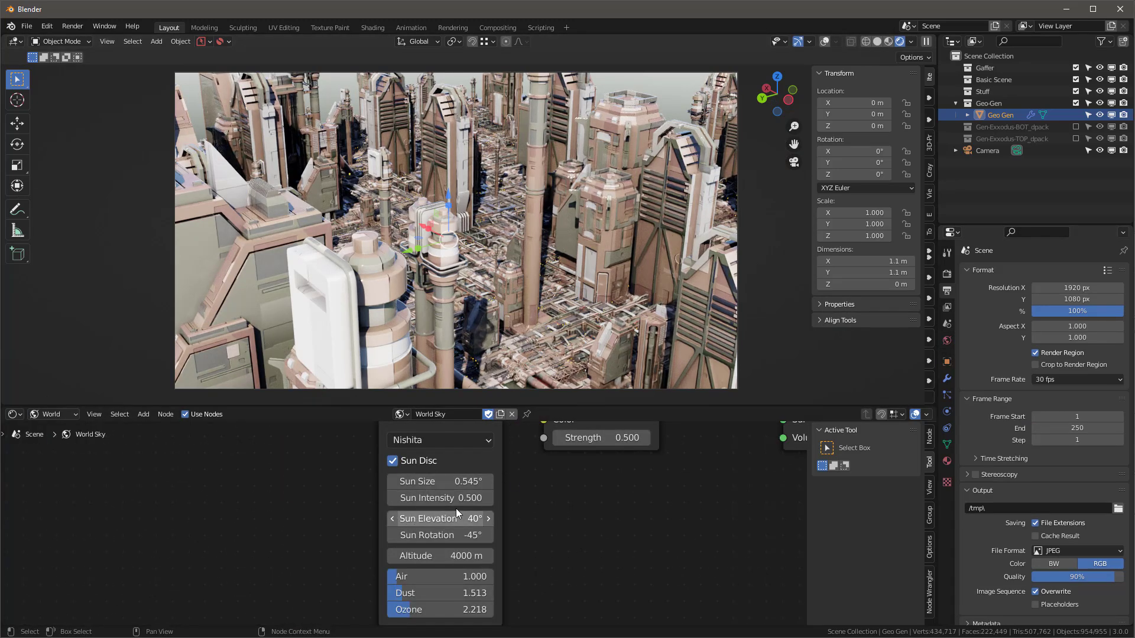
{"action": "left_click_drag", "start_coordinate": [452, 501], "coordinate": [428, 502]}
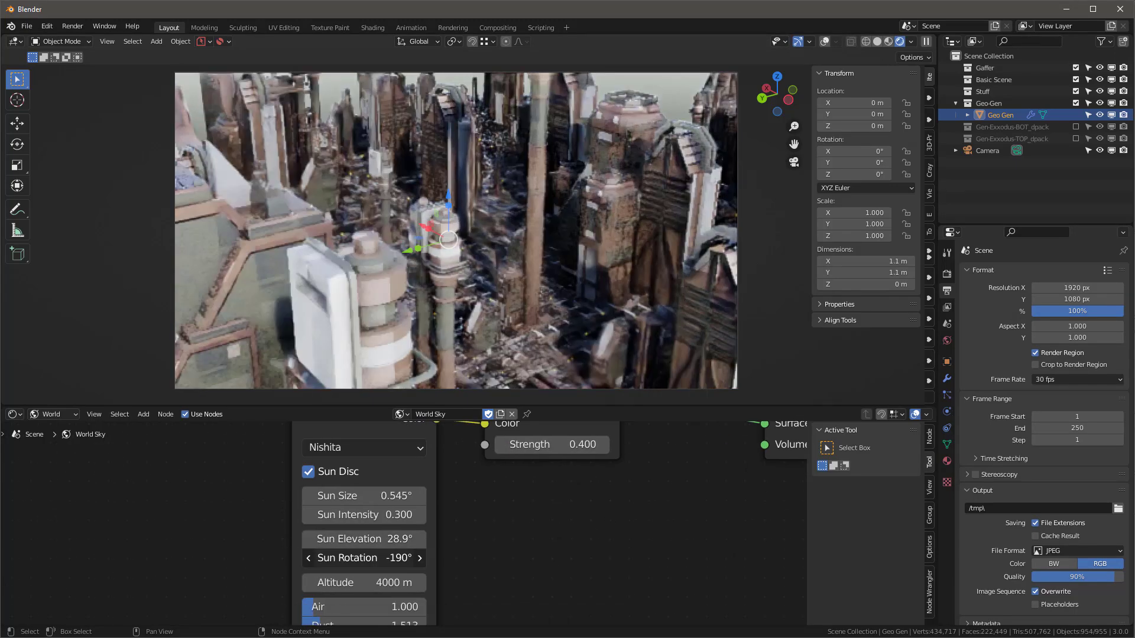
{"action": "left_click_drag", "start_coordinate": [384, 558], "coordinate": [340, 558]}
{"action": "middle_click_drag", "start_coordinate": [508, 337], "coordinate": [480, 268], "text": "shift"}
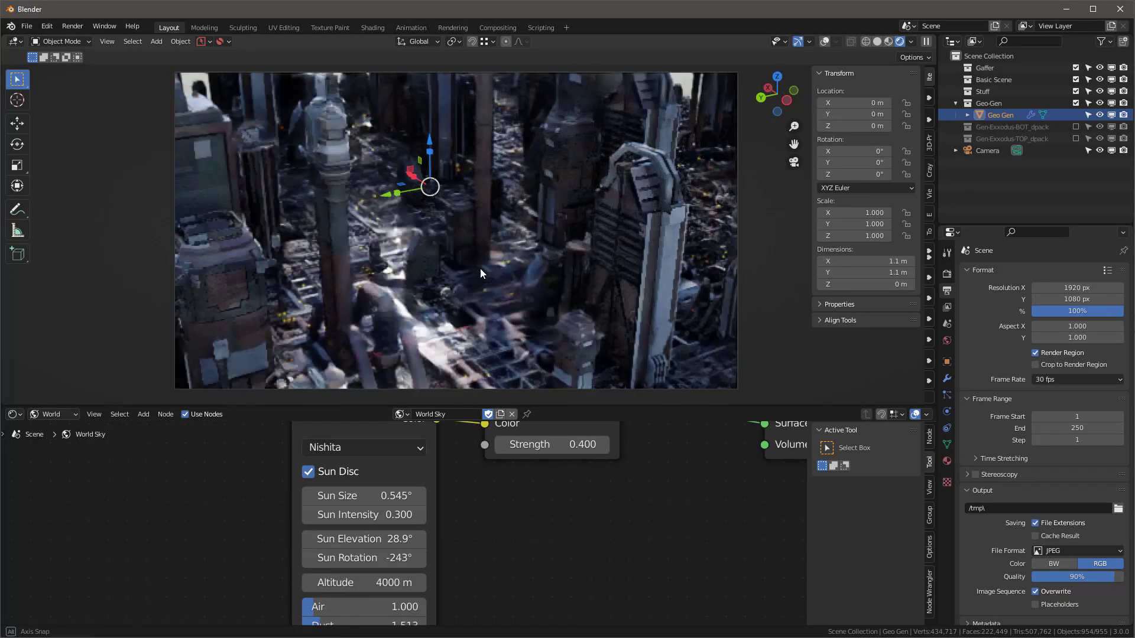
Switch the shader editor back to the Geo Gen object's material nodes
{"action": "left_click", "coordinate": [52, 415]}
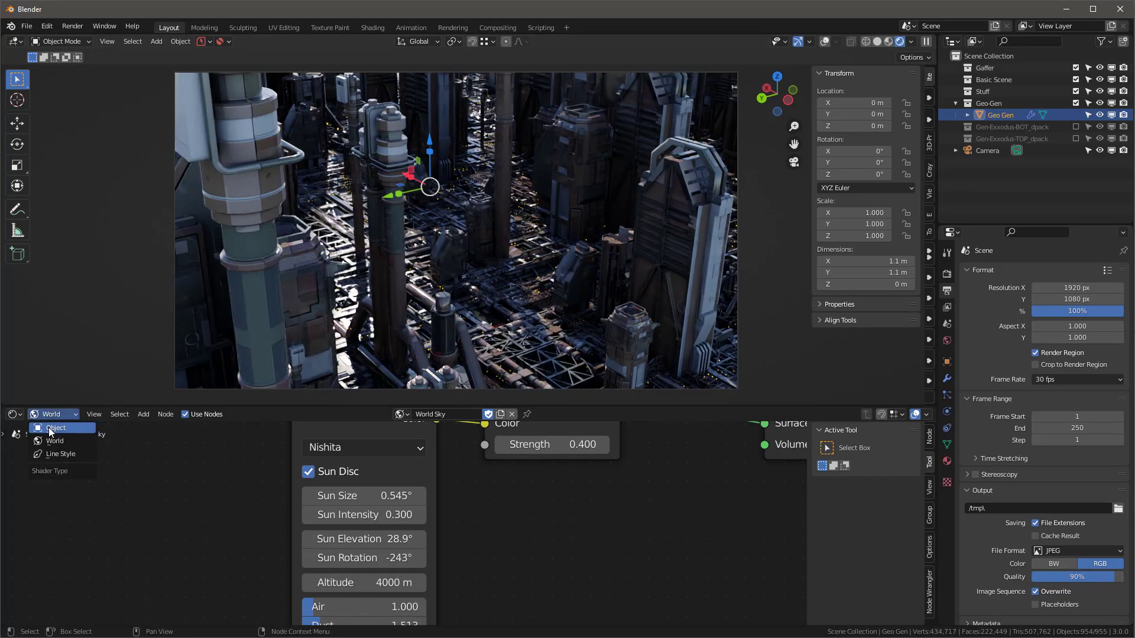
{"action": "left_click", "coordinate": [50, 431]}
{"action": "scroll", "coordinate": [167, 479], "scroll_direction": "down", "scroll_amount": 5}
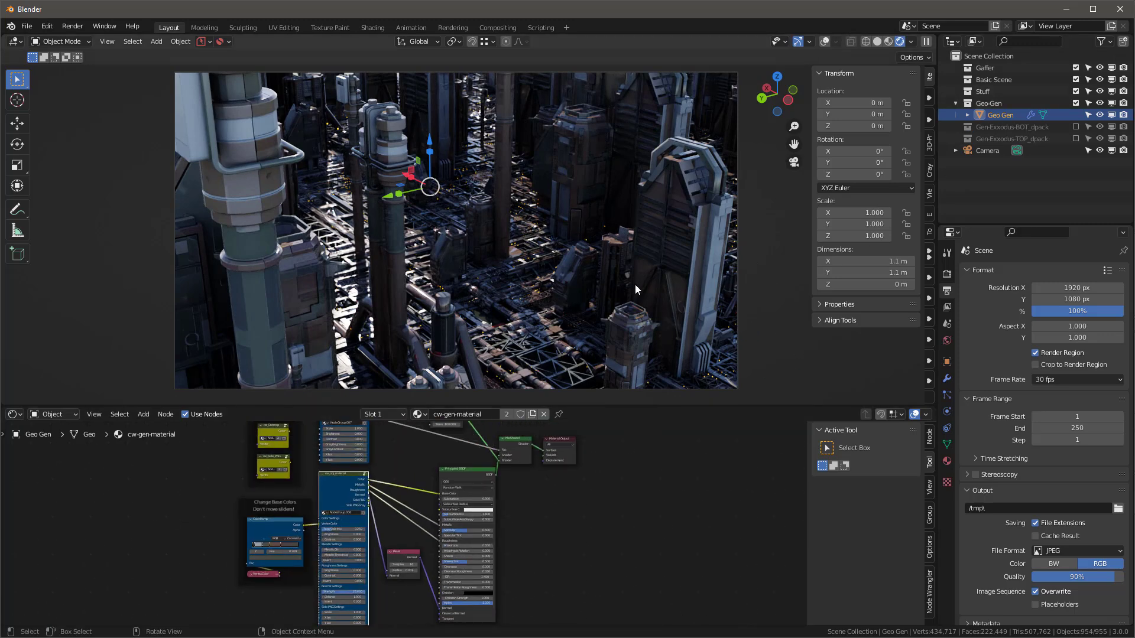
With nothing selected, import the cw_dirt_2022 material from the cw Dirty KPACK in KIT OPS
{"action": "key", "text": "alt+a"}
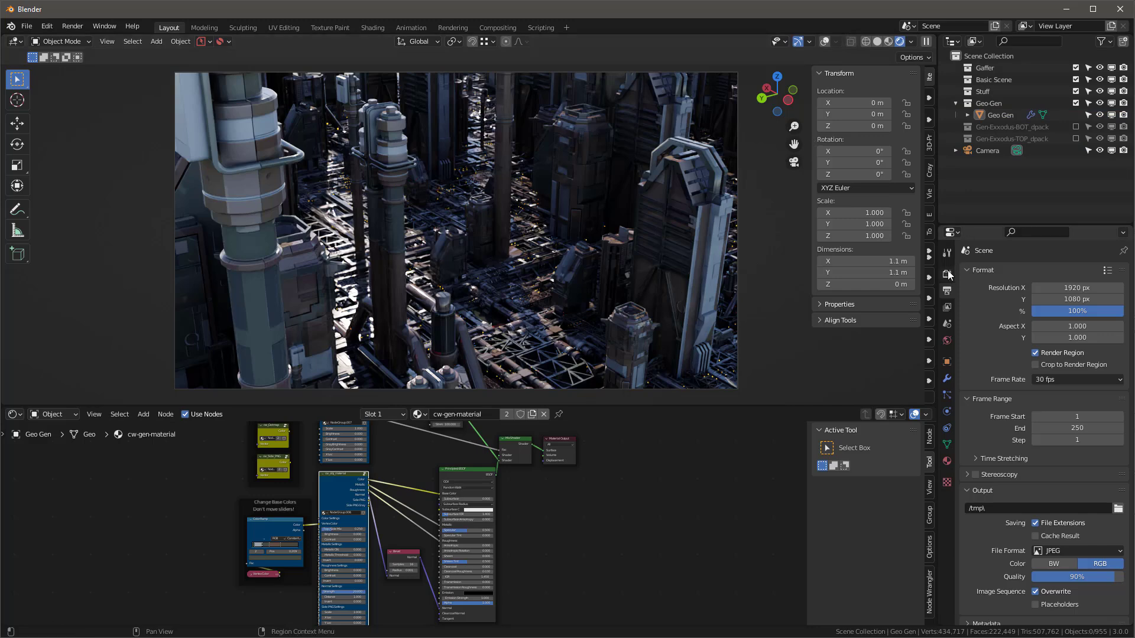
{"action": "left_click", "coordinate": [929, 255]}
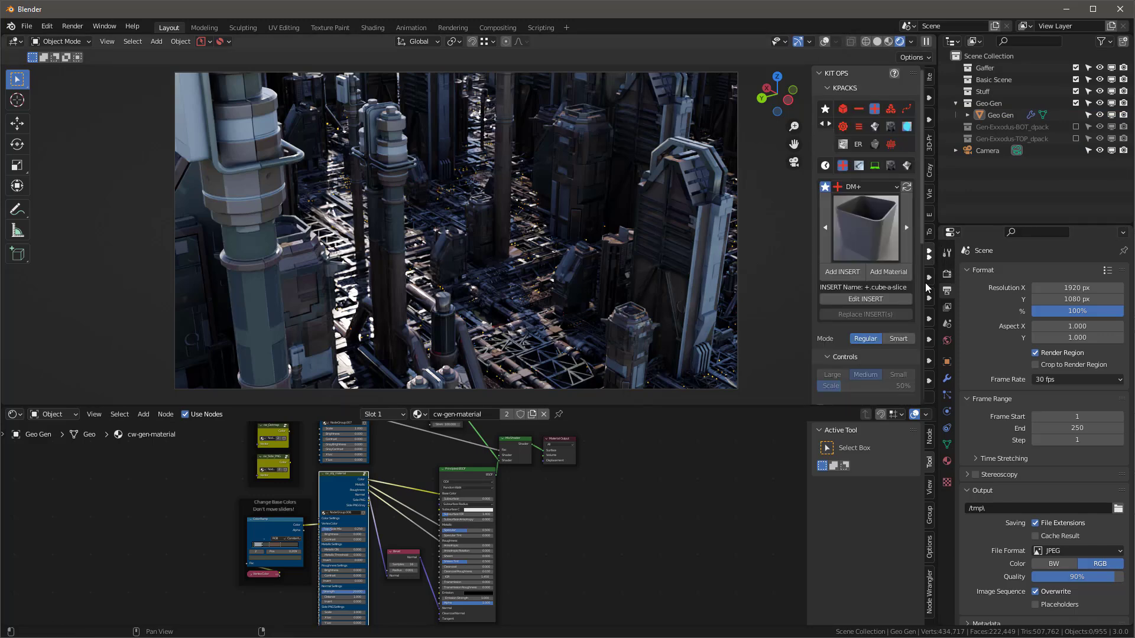
{"action": "left_click", "coordinate": [861, 187]}
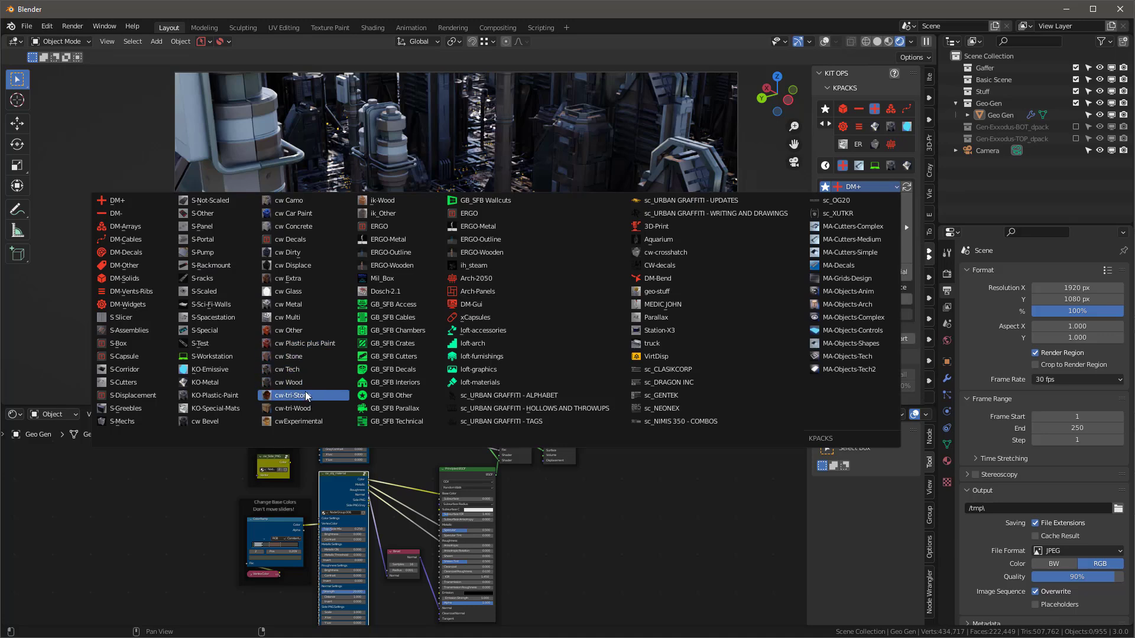
{"action": "left_click", "coordinate": [311, 335]}
{"action": "left_click", "coordinate": [863, 220]}
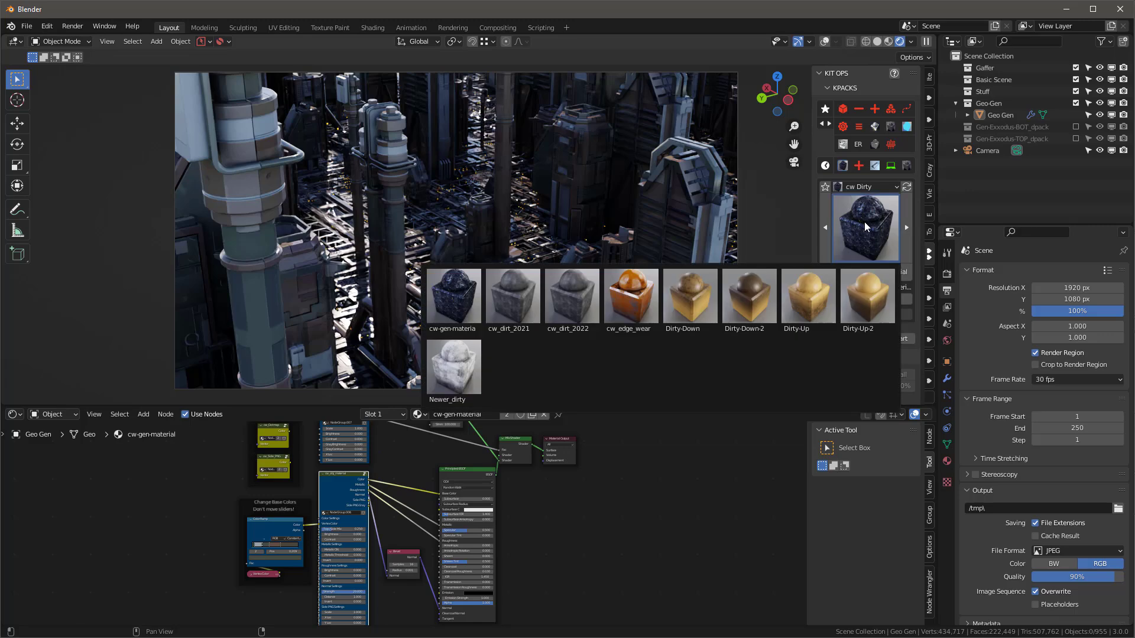
{"action": "left_click", "coordinate": [576, 306]}
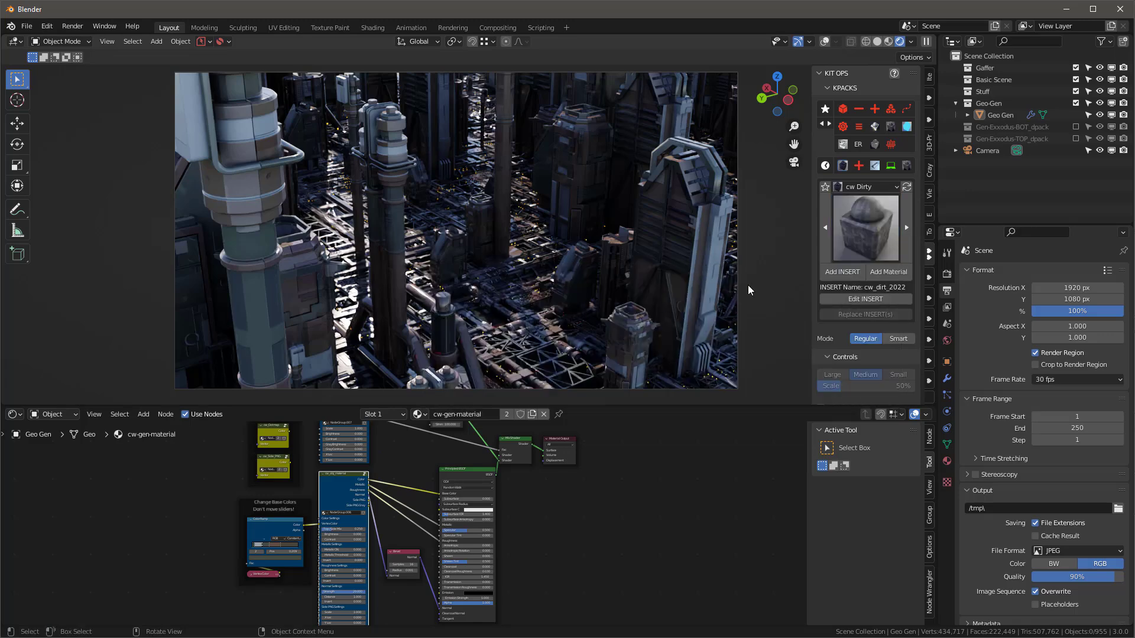
{"action": "left_click", "coordinate": [892, 272]}
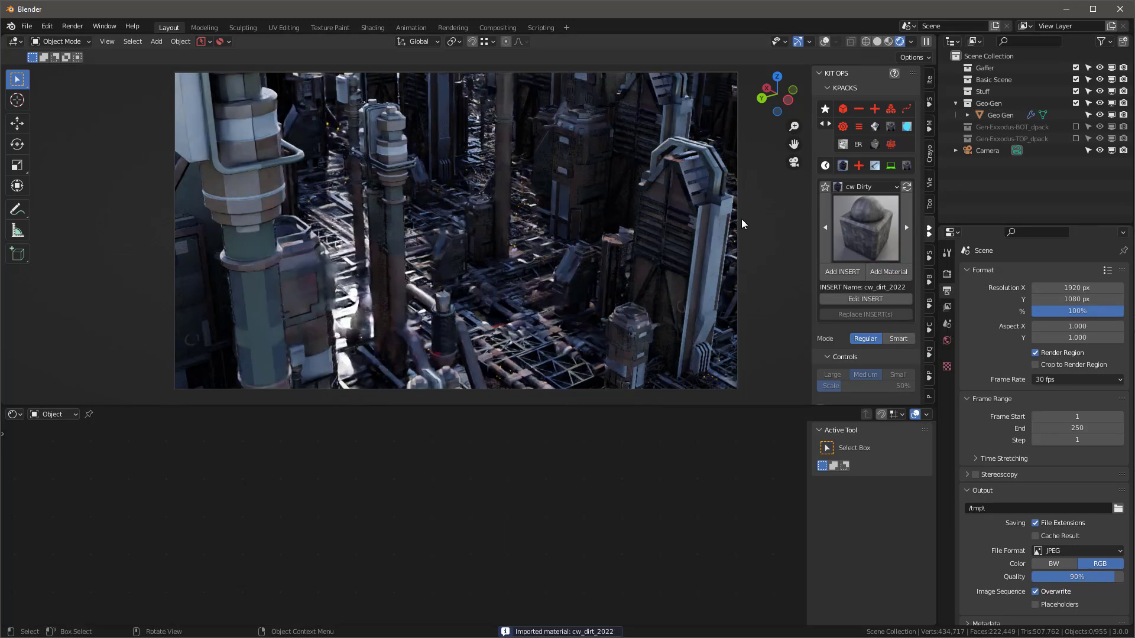
Insert the cw_dirt-2022 node group between cw_obj_material's Color output and the Principled BSDF's Base Color in Geo Gen's cw-gen-material
{"action": "left_click", "coordinate": [994, 114]}
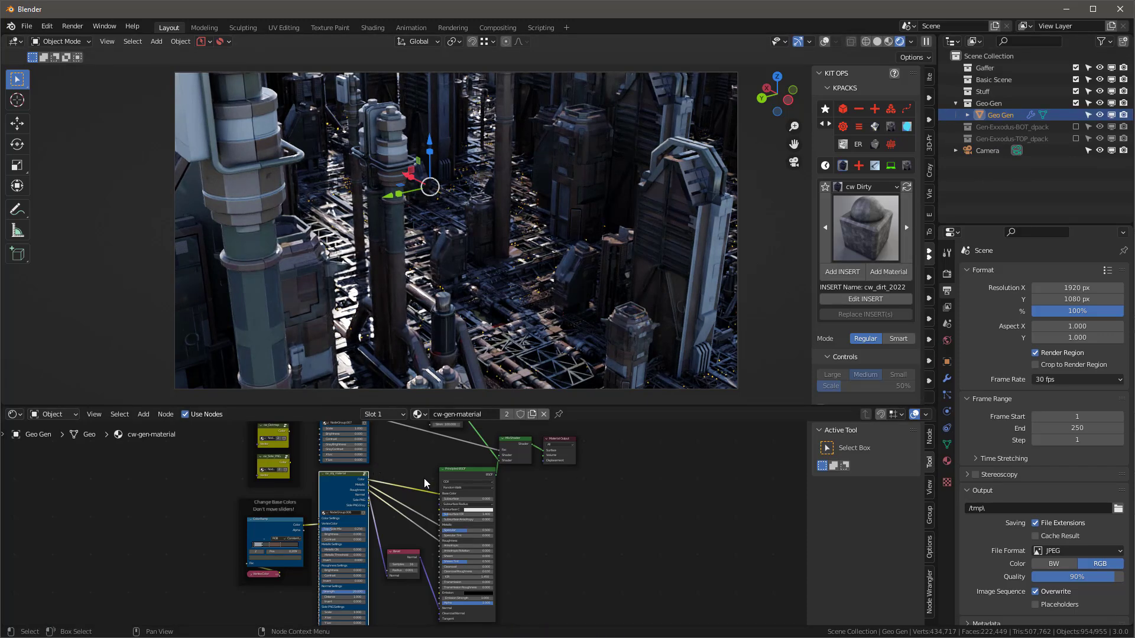
{"action": "scroll", "coordinate": [400, 496], "scroll_direction": "up", "scroll_amount": 4}
{"action": "scroll", "coordinate": [399, 495], "scroll_direction": "down", "scroll_amount": 4}
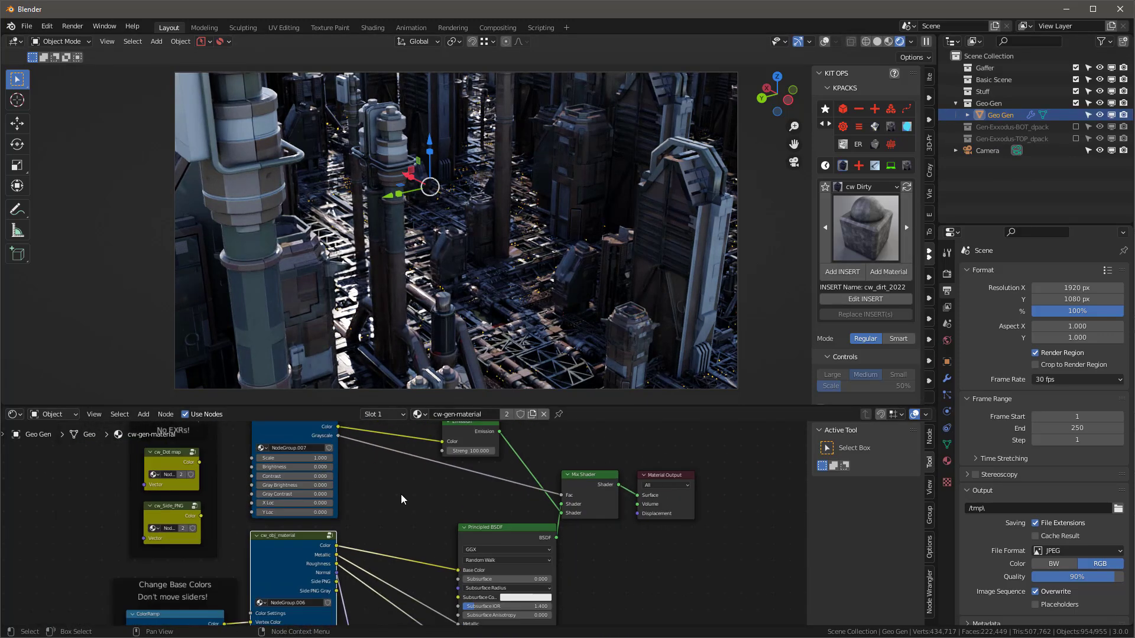
{"action": "key", "text": "shift+a"}
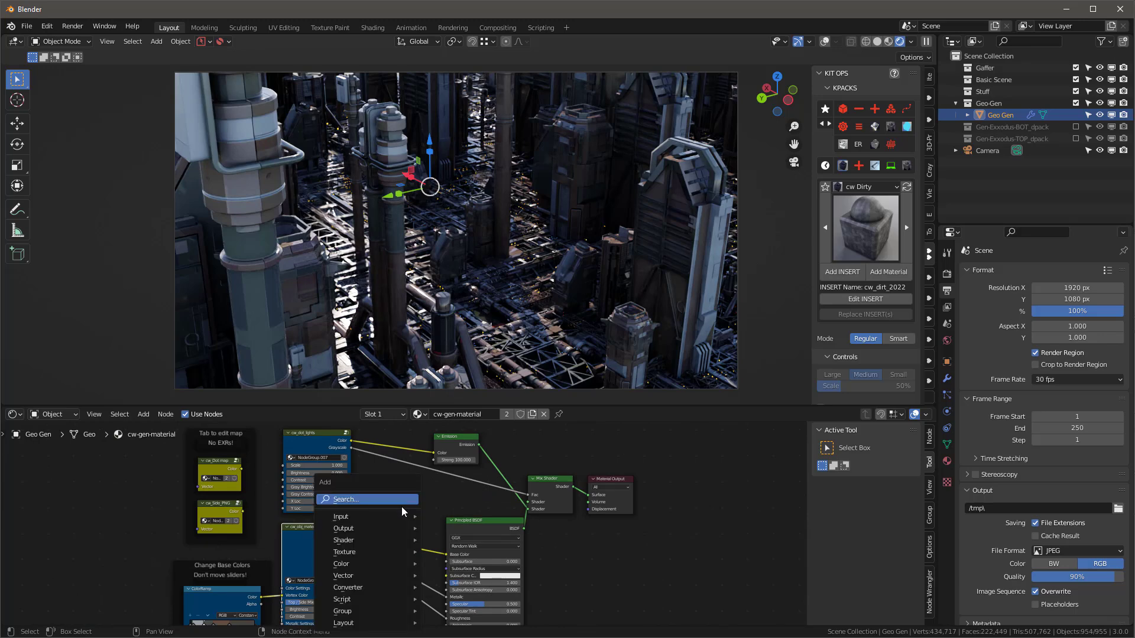
{"action": "mouse_move", "coordinate": [377, 613]}
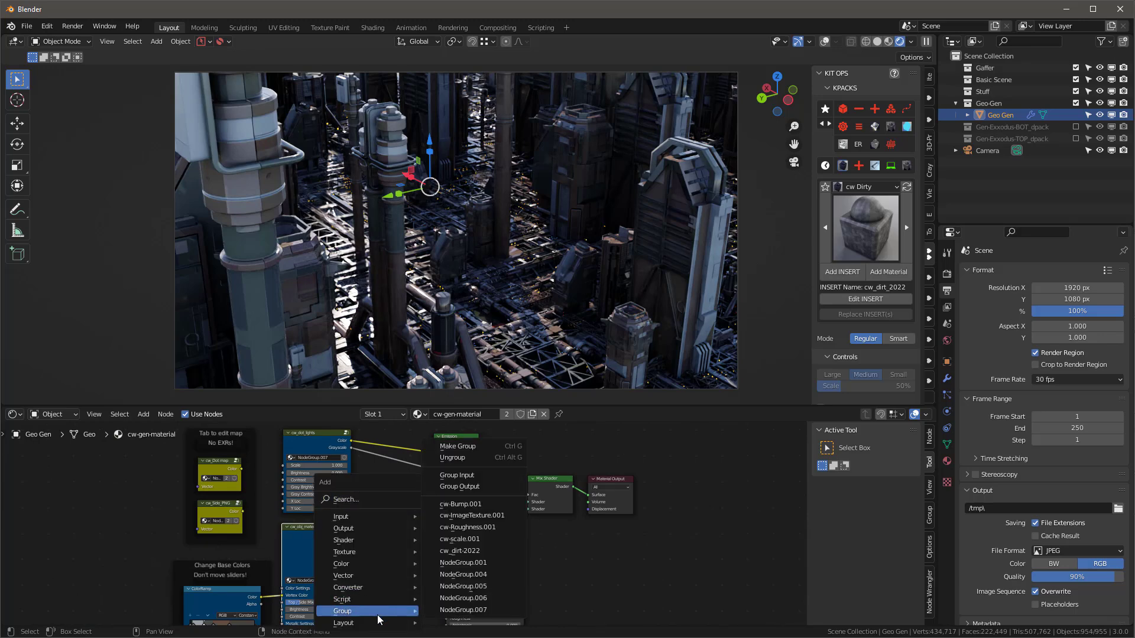
{"action": "left_click", "coordinate": [480, 551]}
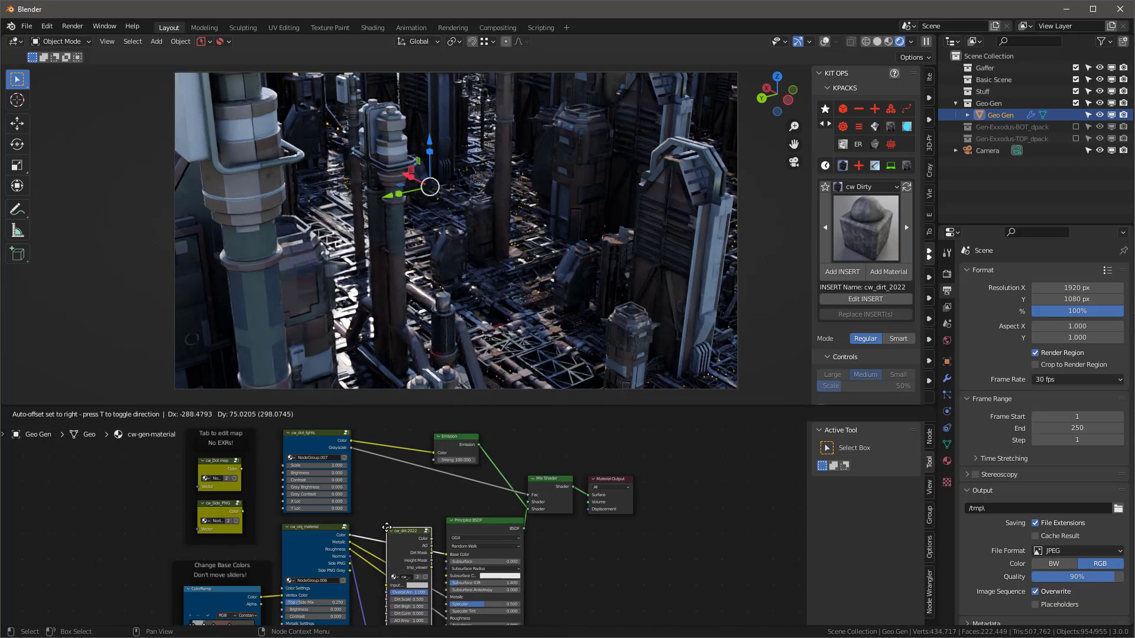
{"action": "left_click", "coordinate": [389, 532]}
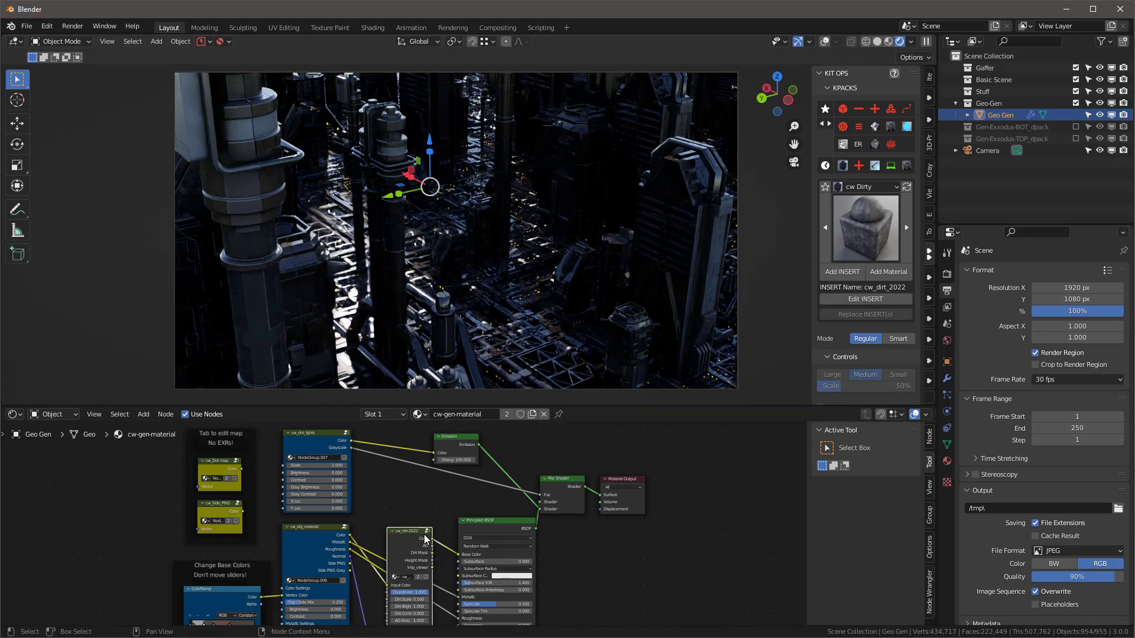
{"action": "left_click_drag", "start_coordinate": [417, 535], "coordinate": [409, 512]}
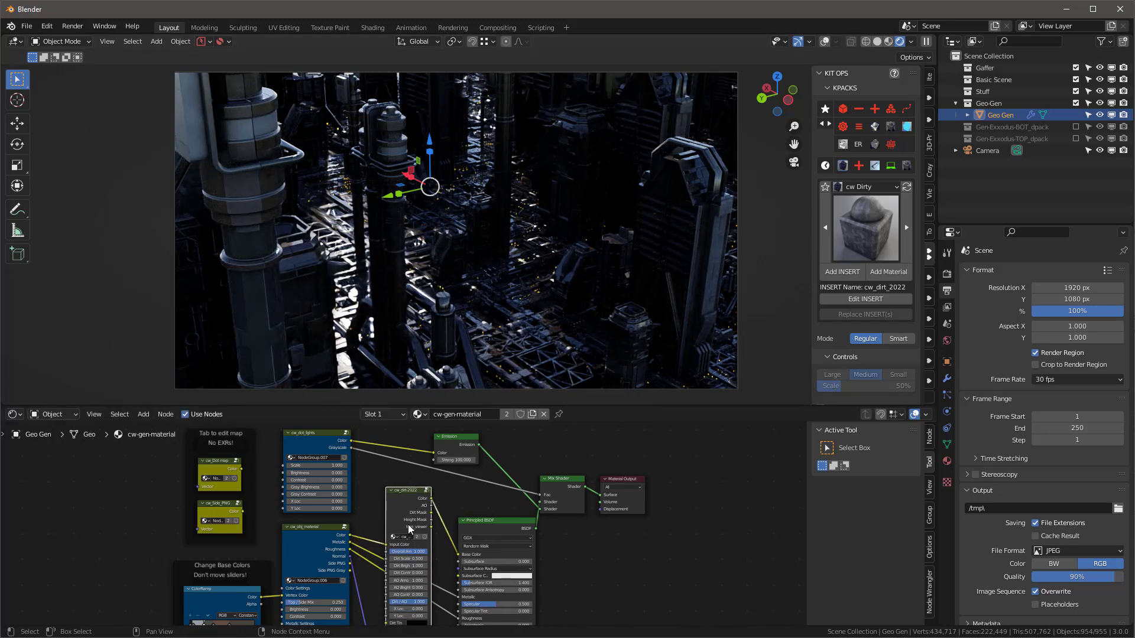
{"action": "scroll", "coordinate": [418, 539], "scroll_direction": "up", "scroll_amount": 4}
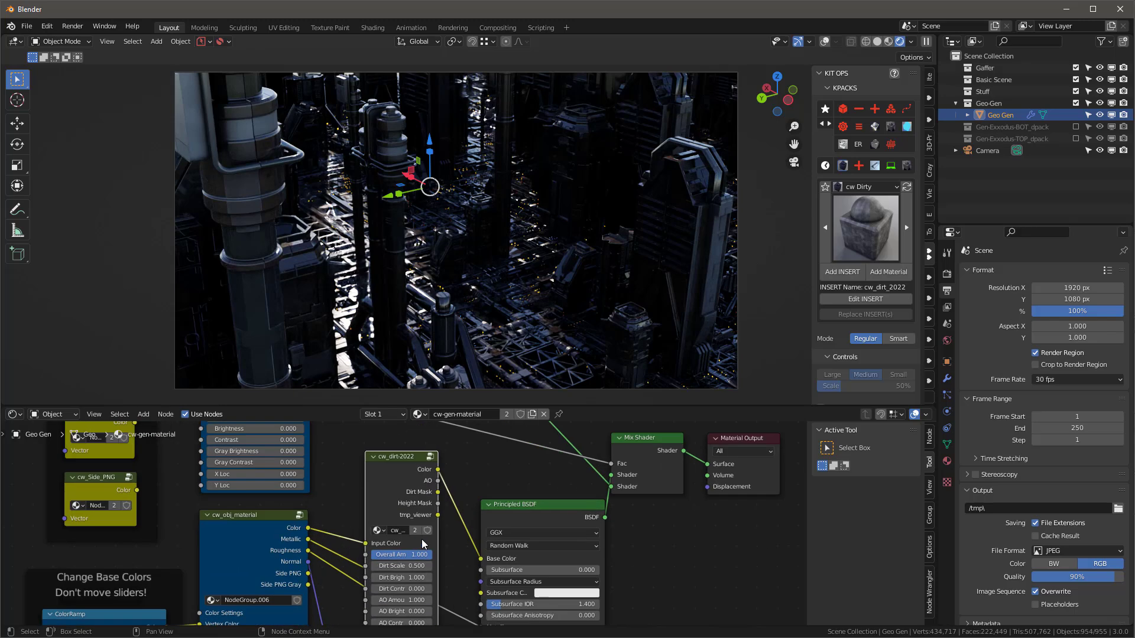
Preview the cw_dirt-2022 node's Color output and set its Overall Amount to 0.200
{"action": "middle_click_drag", "start_coordinate": [487, 448], "coordinate": [481, 491]}
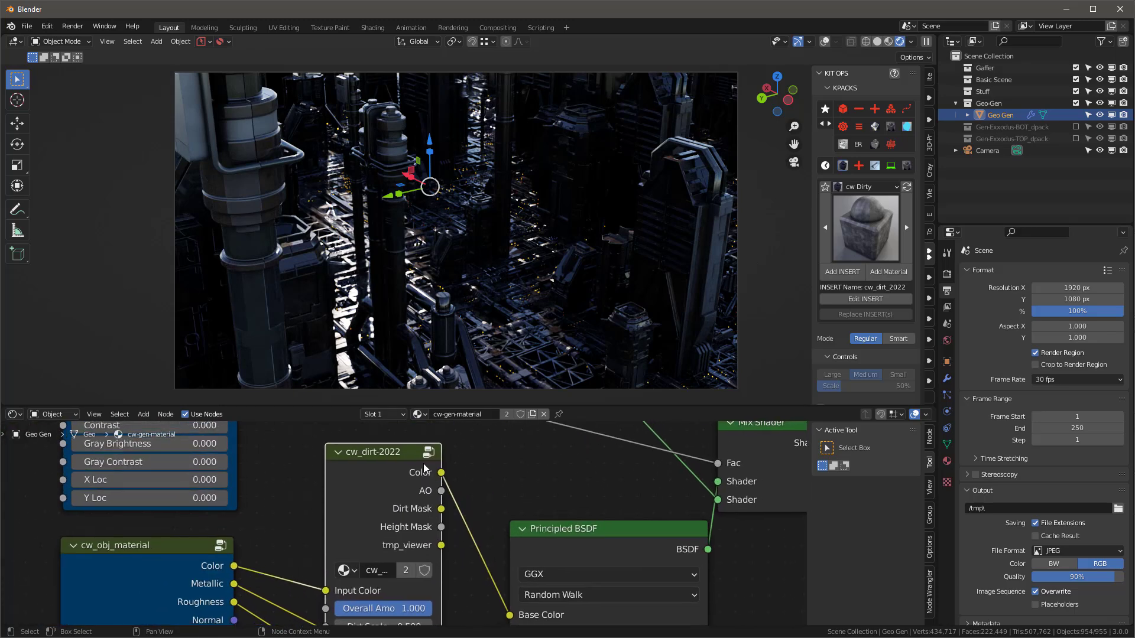
{"action": "left_click", "coordinate": [389, 456], "text": "ctrl+shift"}
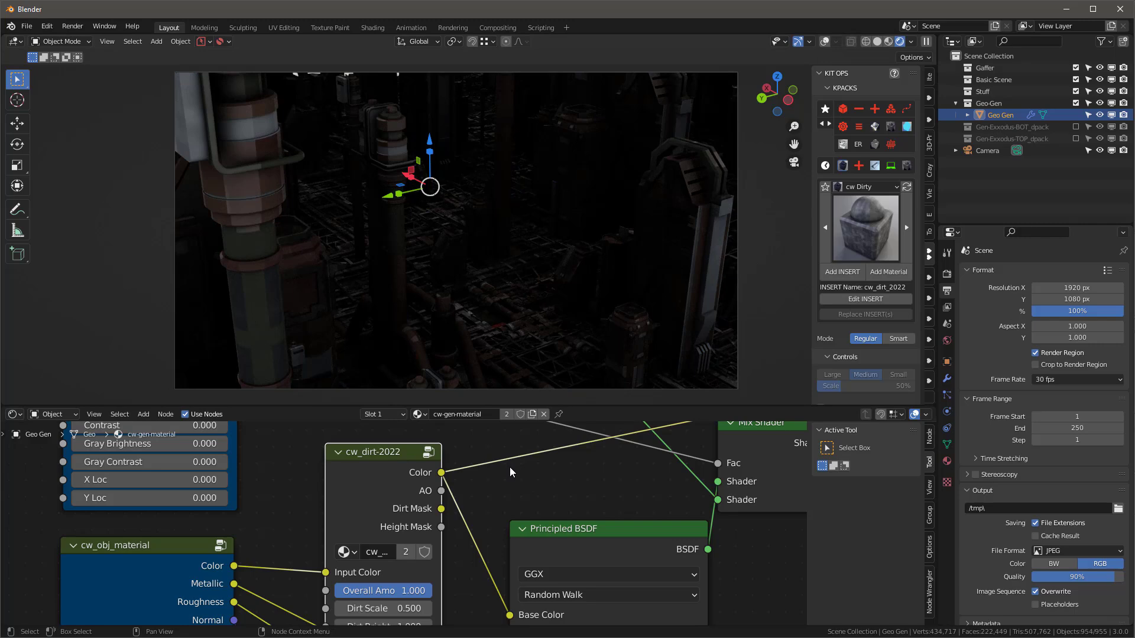
{"action": "scroll", "coordinate": [491, 486], "scroll_direction": "down", "scroll_amount": 3}
{"action": "middle_click_drag", "start_coordinate": [501, 491], "coordinate": [496, 463]}
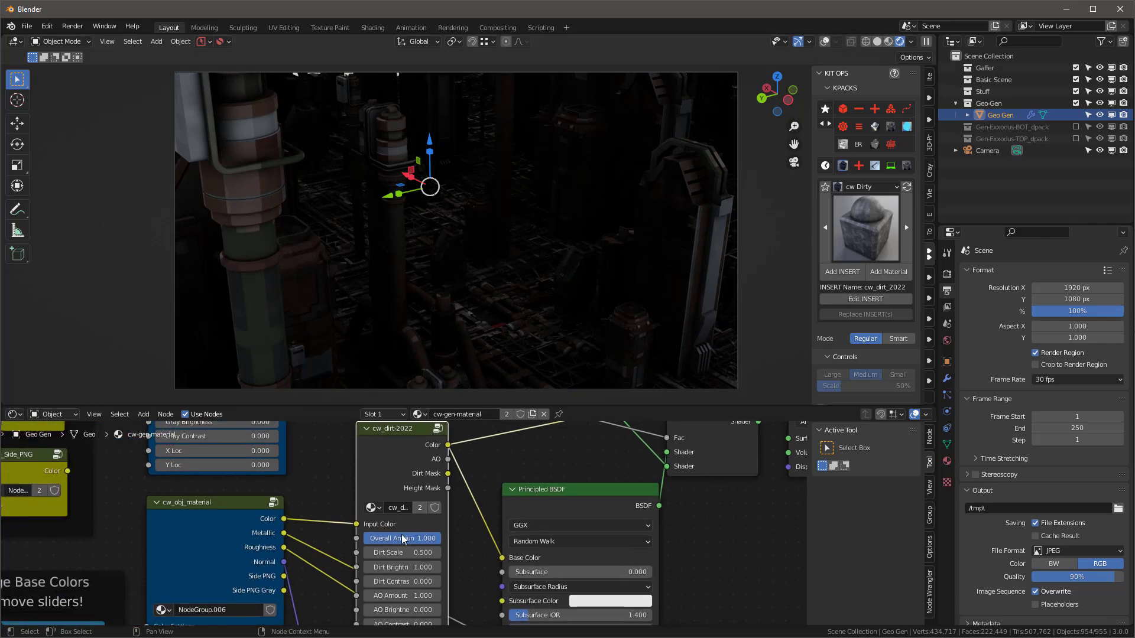
{"action": "scroll", "coordinate": [403, 543], "scroll_direction": "up", "scroll_amount": 6}
{"action": "left_click", "coordinate": [430, 519]}
{"action": "type", "text": "0.2"}
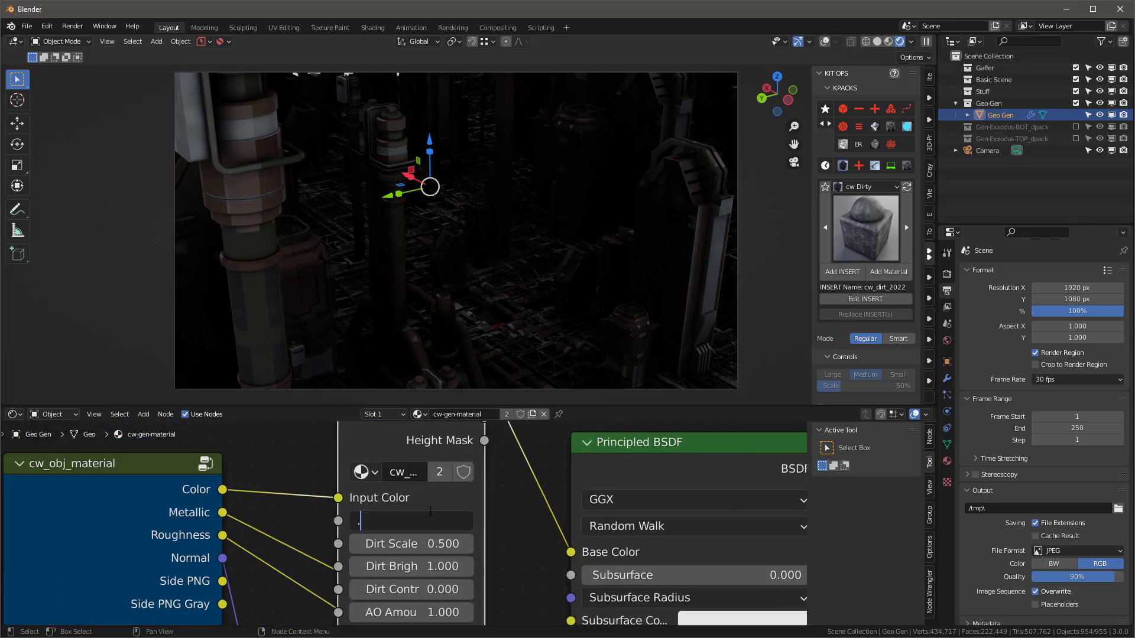
{"action": "key", "text": "Return"}
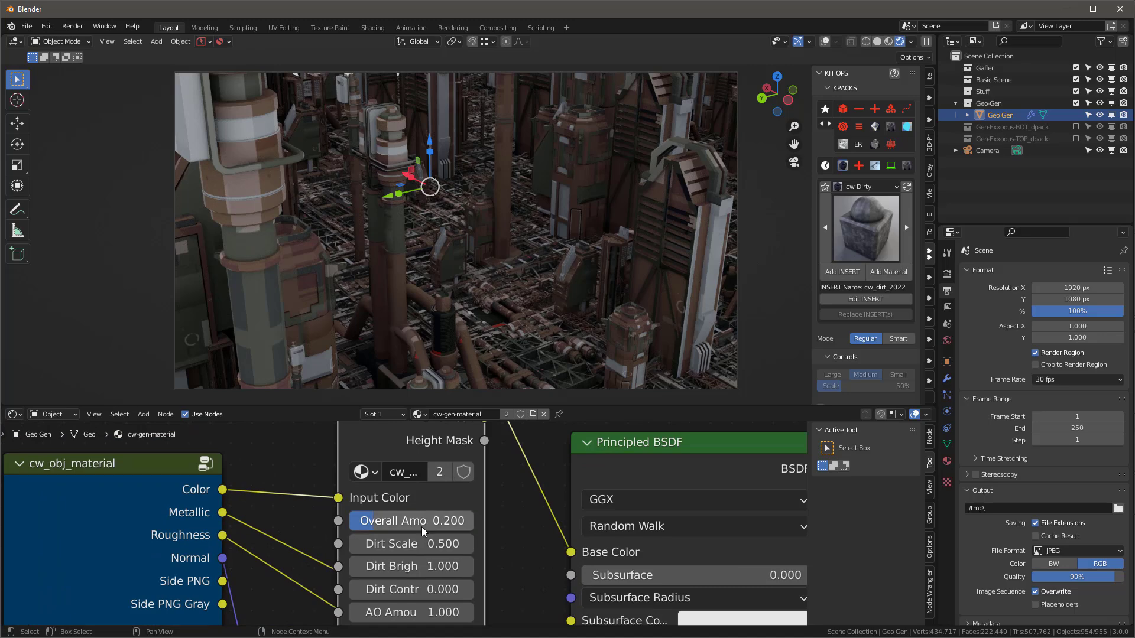
Compare the dirt effect with Overall Amount at 0.000, and set it to 0.300 on the cw_dirt-2022 node
{"action": "left_click", "coordinate": [426, 516]}
{"action": "type", "text": "0"}
{"action": "key", "text": "Return"}
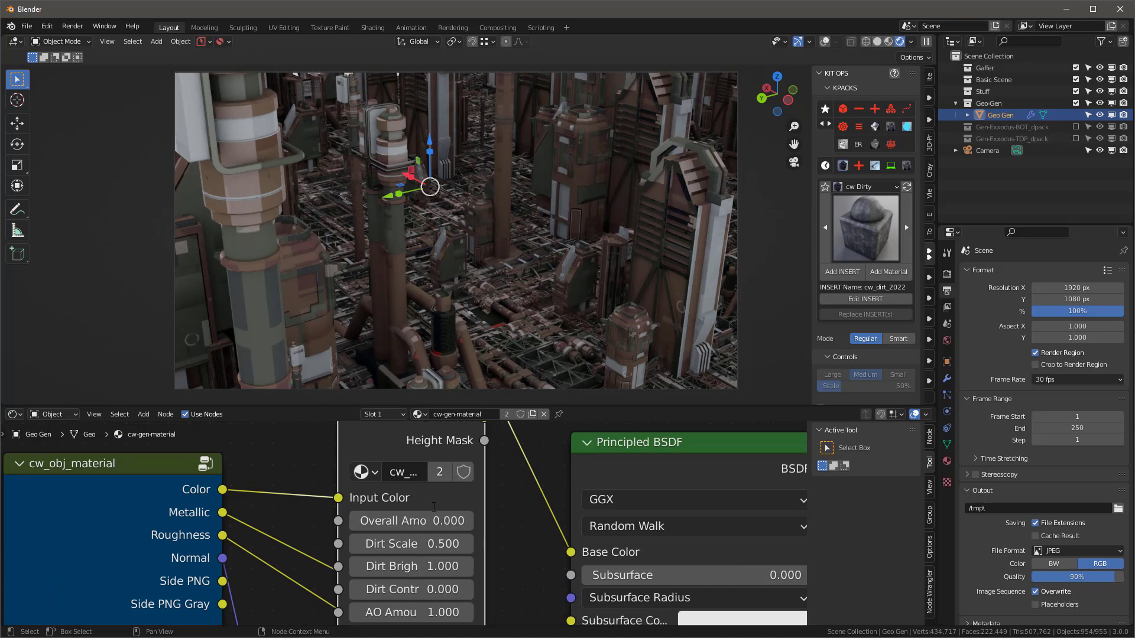
{"action": "left_click", "coordinate": [425, 525]}
{"action": "type", "text": "0.3"}
{"action": "key", "text": "Return"}
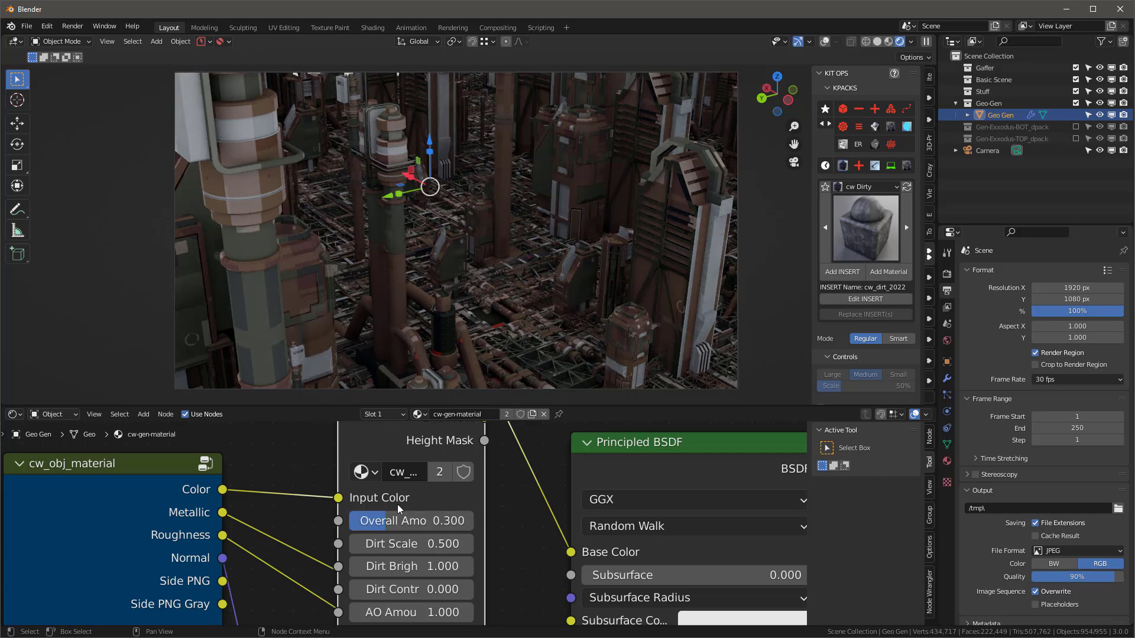
Preview the AO and Dirt Mask outputs of the cw_dirt-2022 node on the city
{"action": "scroll", "coordinate": [423, 520], "scroll_direction": "down", "scroll_amount": 2}
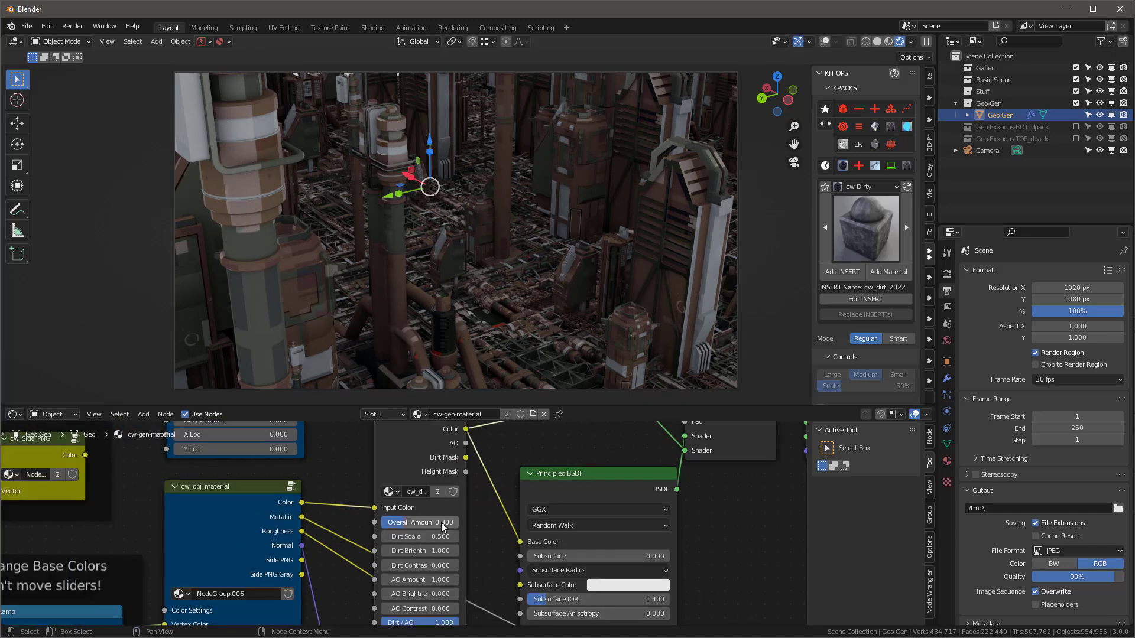
{"action": "left_click", "coordinate": [402, 445], "text": "ctrl+shift"}
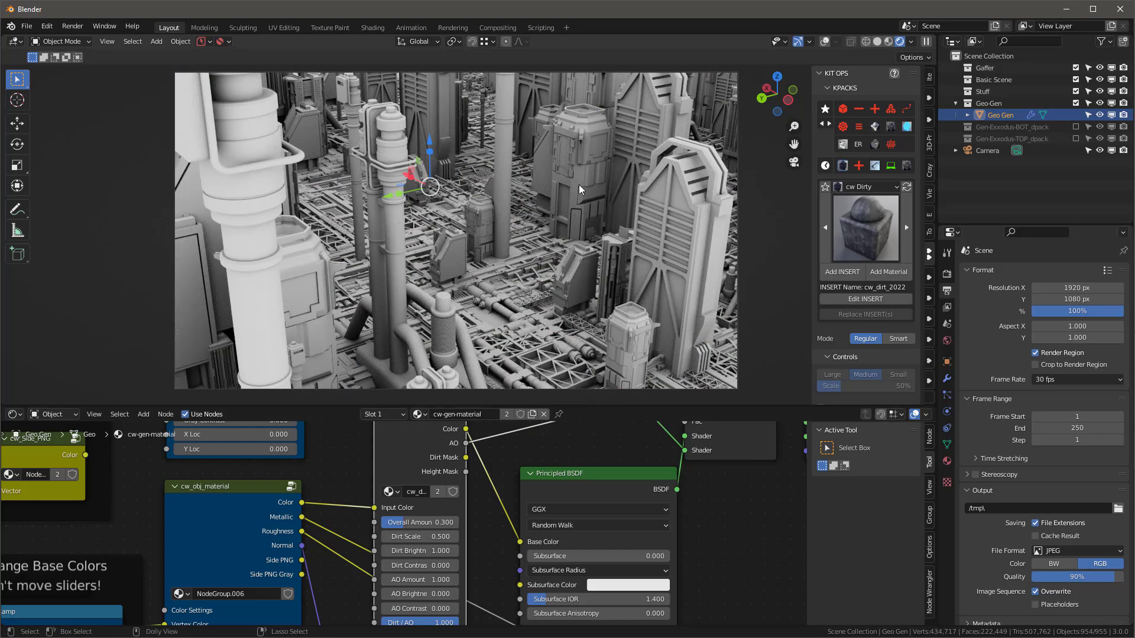
{"action": "left_click", "coordinate": [398, 440], "text": "ctrl+shift"}
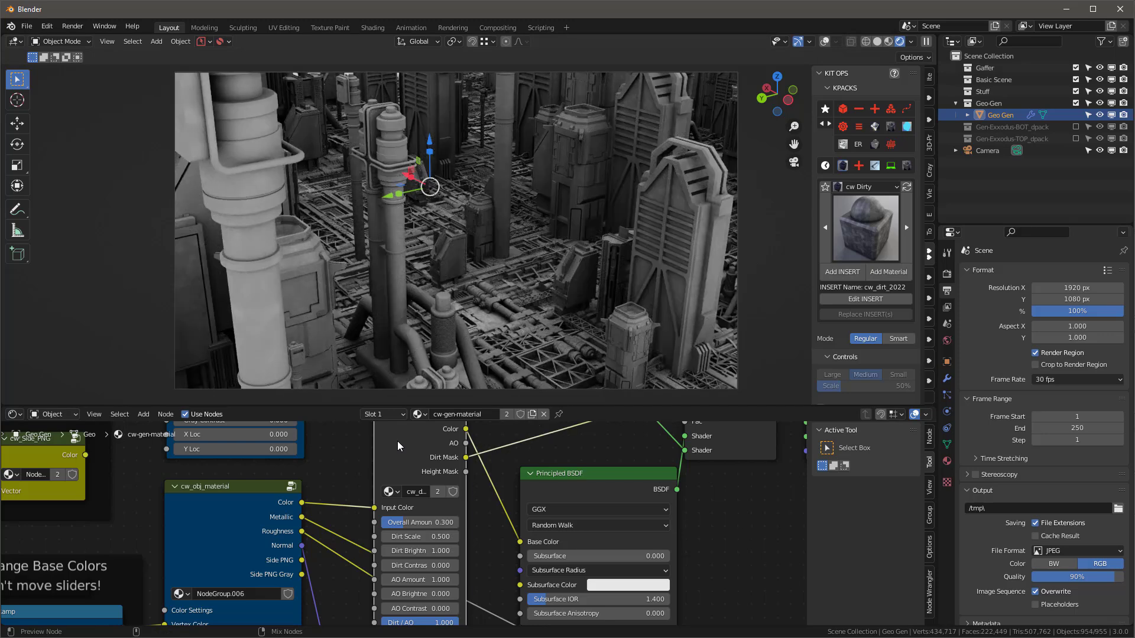
Raise the dirt node's Overall Amount to 0.600 and cycle the preview back to its Color output
{"action": "scroll", "coordinate": [398, 576], "scroll_direction": "up", "scroll_amount": 1}
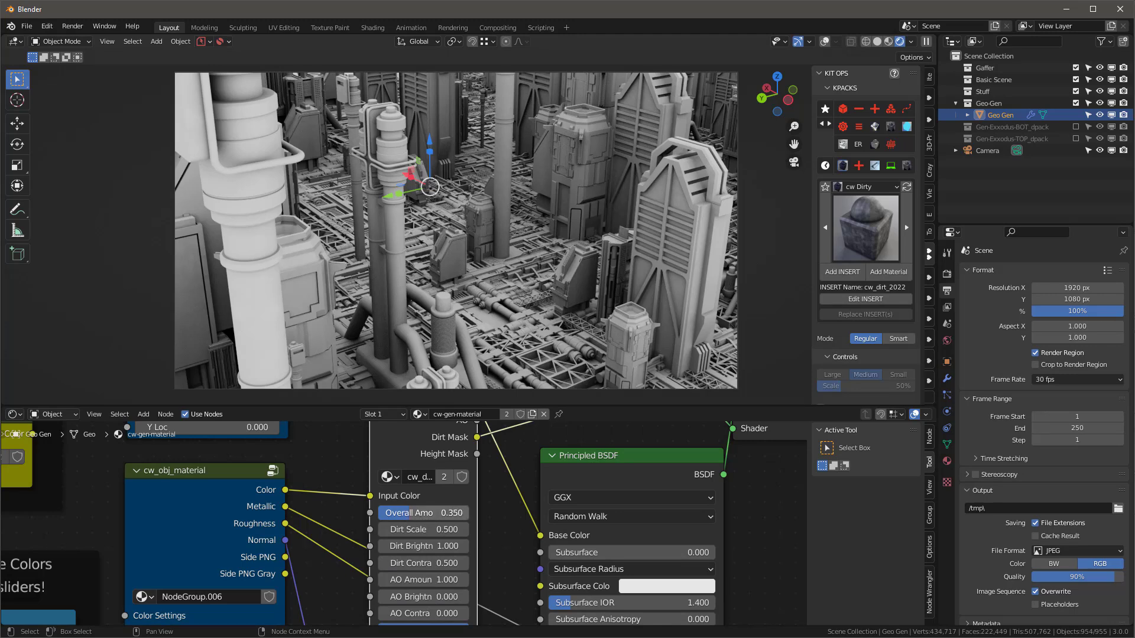
{"action": "left_click_drag", "start_coordinate": [410, 513], "coordinate": [432, 513]}
{"action": "scroll", "coordinate": [501, 512], "scroll_direction": "down", "scroll_amount": 4}
{"action": "left_click", "coordinate": [434, 446], "text": "ctrl+shift"}
{"action": "left_click", "coordinate": [428, 446], "text": "ctrl+shift"}
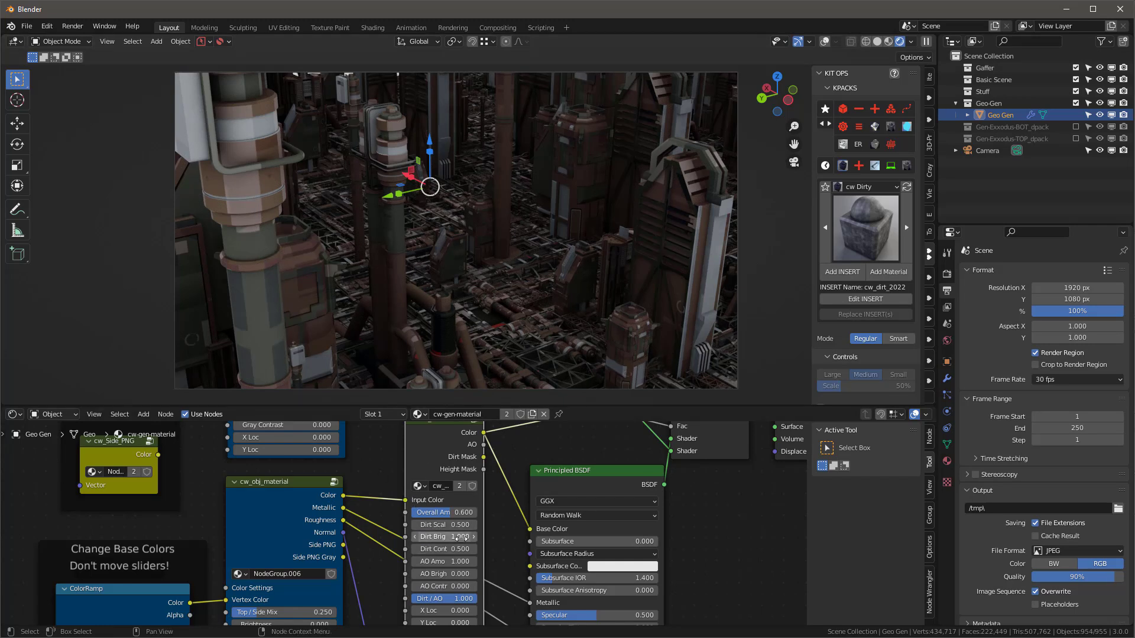
Set the cw_dirt-2022 node's Dirt Scale to 1.900 and Dirt Brightness to 0.820
{"action": "left_click_drag", "start_coordinate": [444, 525], "coordinate": [467, 525]}
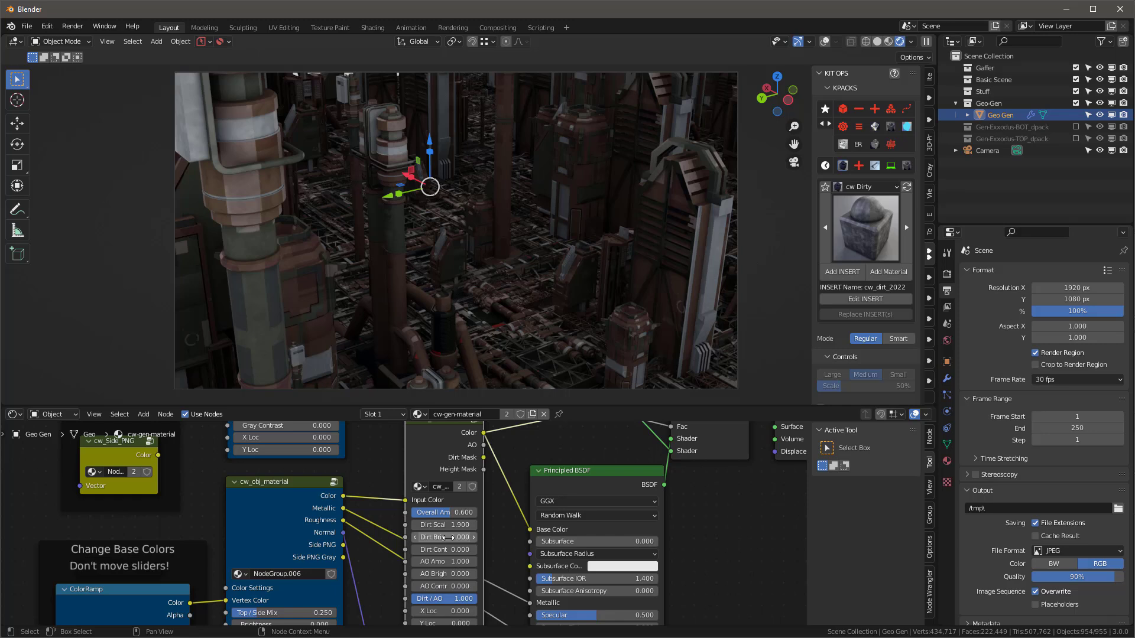
{"action": "left_click_drag", "start_coordinate": [445, 537], "coordinate": [426, 537]}
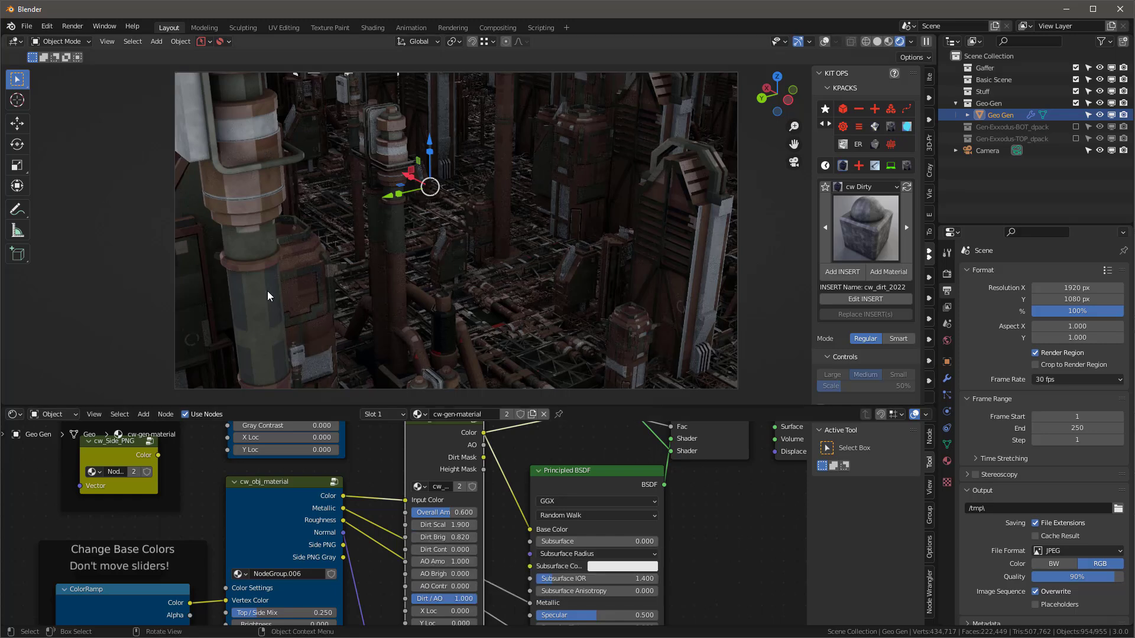
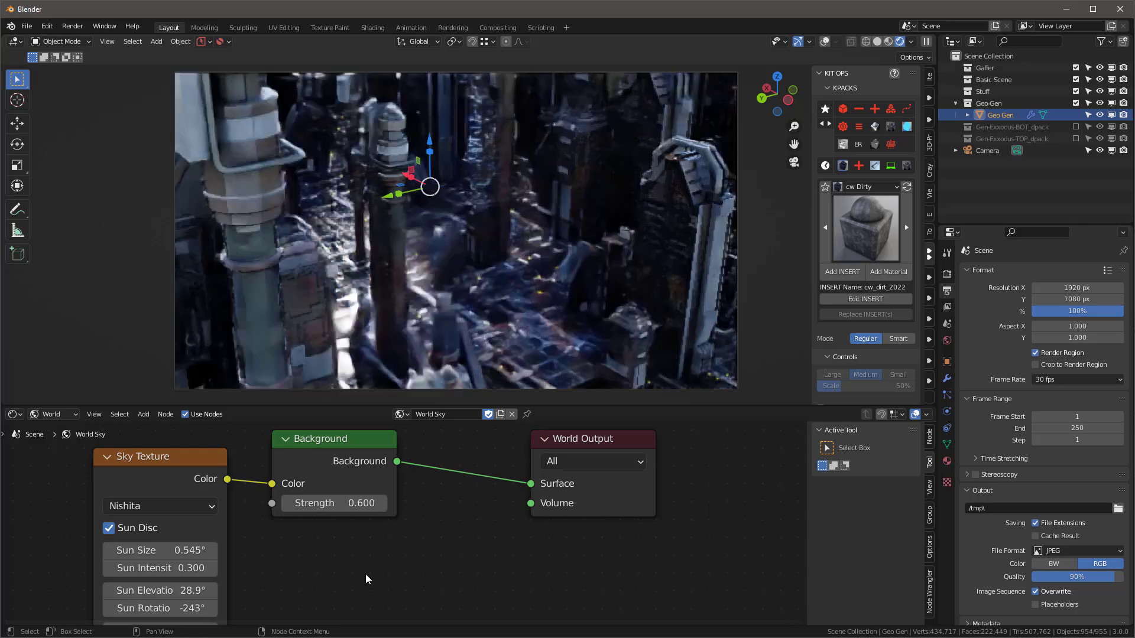
Set the Sky Texture node's Sun Intensity to 0.5 in the World Sky
{"action": "left_click", "coordinate": [171, 567]}
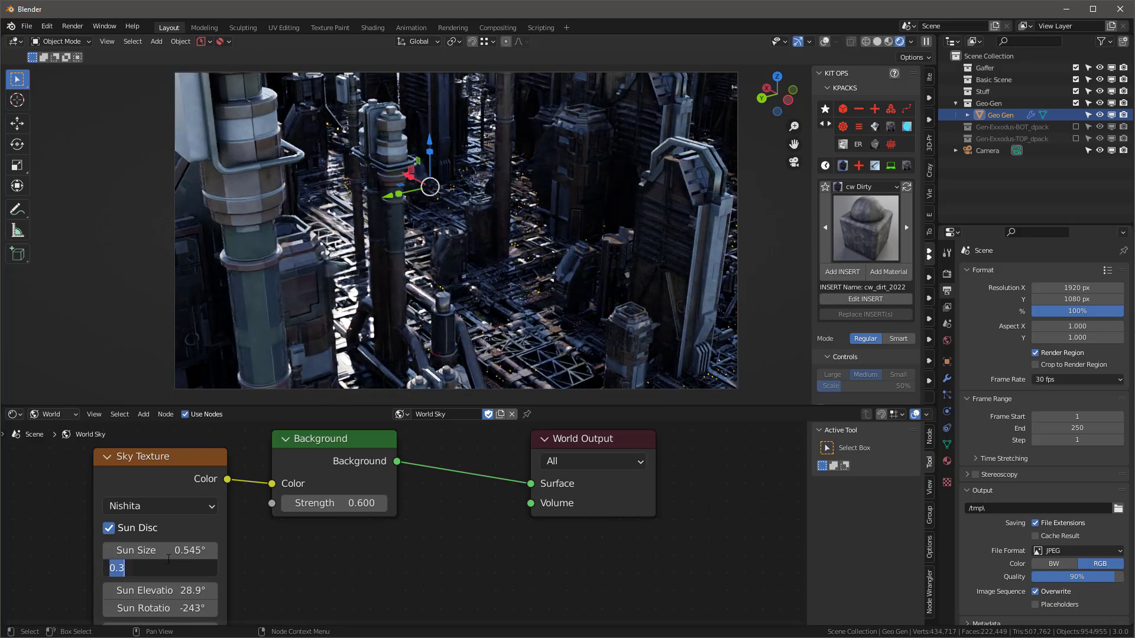
{"action": "type", "text": "0.5"}
{"action": "key", "text": "Return"}
{"action": "mouse_move", "coordinate": [479, 283]}
{"action": "middle_mouse_down"}
{"action": "mouse_move", "coordinate": [473, 273]}
{"action": "mouse_move", "coordinate": [469, 287]}
{"action": "mouse_move", "coordinate": [488, 304]}
{"action": "mouse_move", "coordinate": [466, 310]}
{"action": "mouse_move", "coordinate": [466, 285]}
{"action": "middle_mouse_up"}
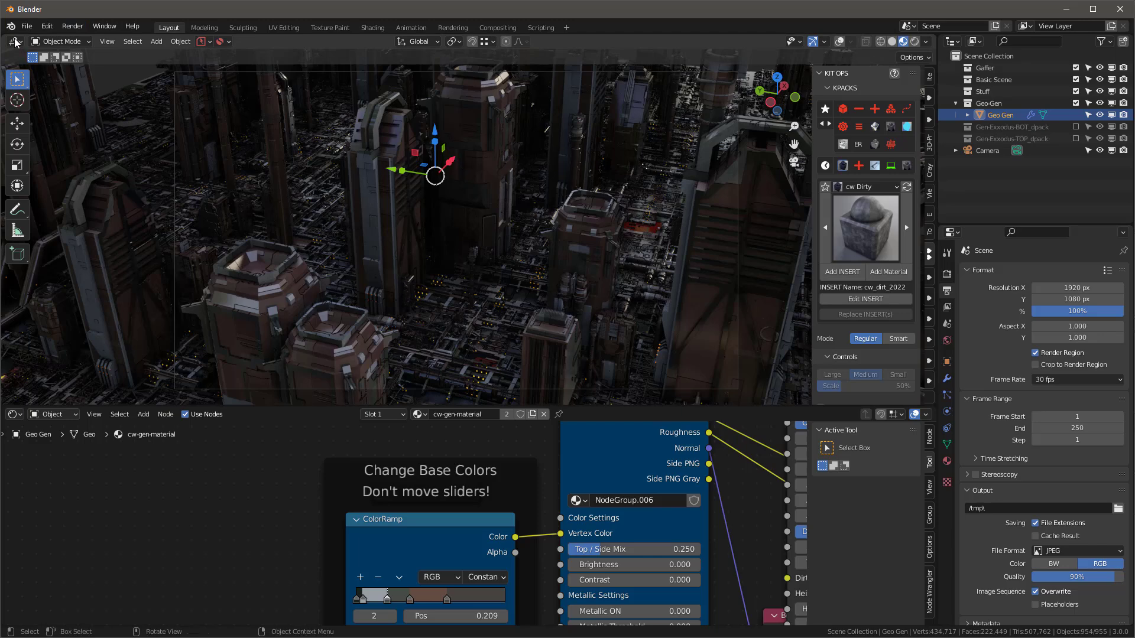
Split the 3D viewport in two and turn the new, narrower one into a quad view
{"action": "left_click_drag", "start_coordinate": [3, 38], "coordinate": [388, 48]}
{"action": "key", "text": "n"}
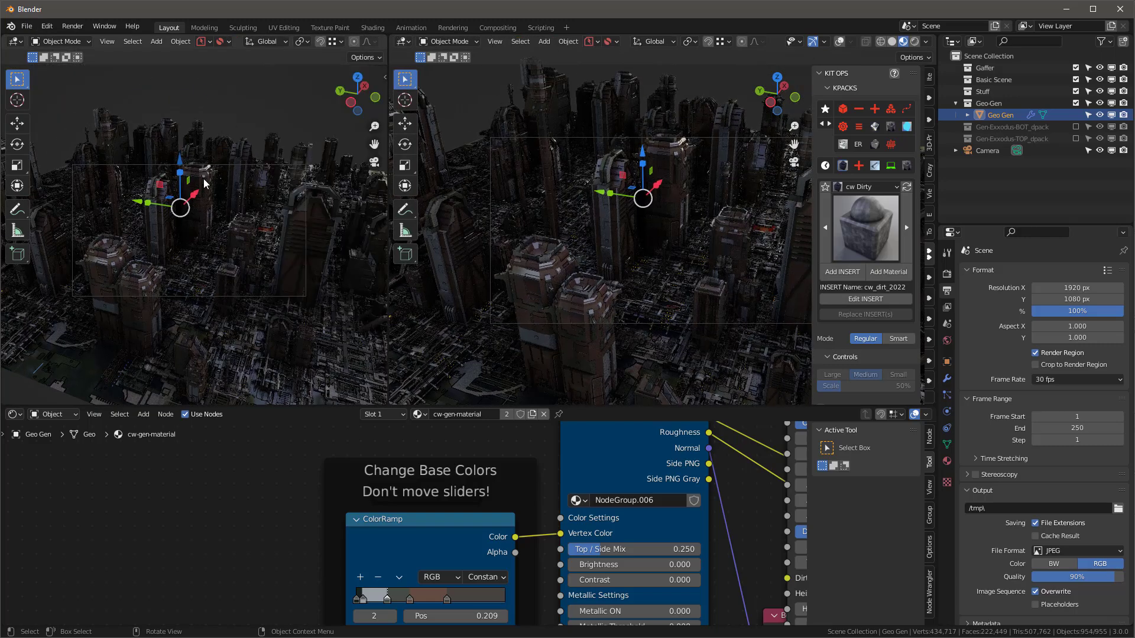
{"action": "key", "text": "shift+z"}
{"action": "key", "text": "ctrl+alt+q"}
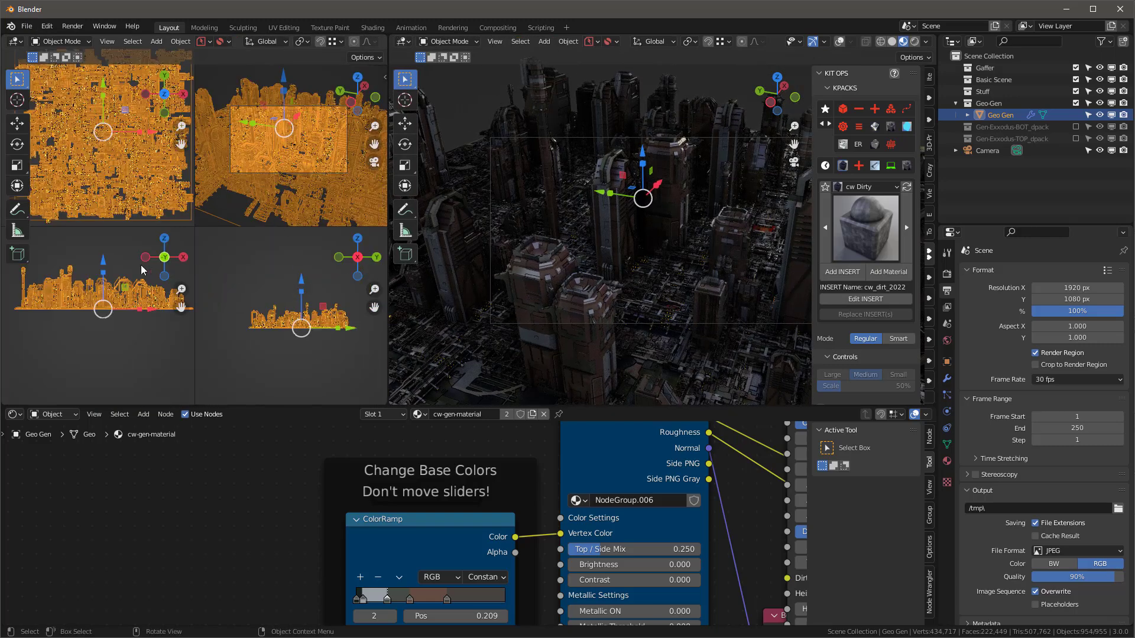
Deselect the city object and enable Show Overlays in the quad view
{"action": "left_click", "coordinate": [350, 203]}
{"action": "right_click", "coordinate": [141, 281]}
{"action": "key", "text": "q"}
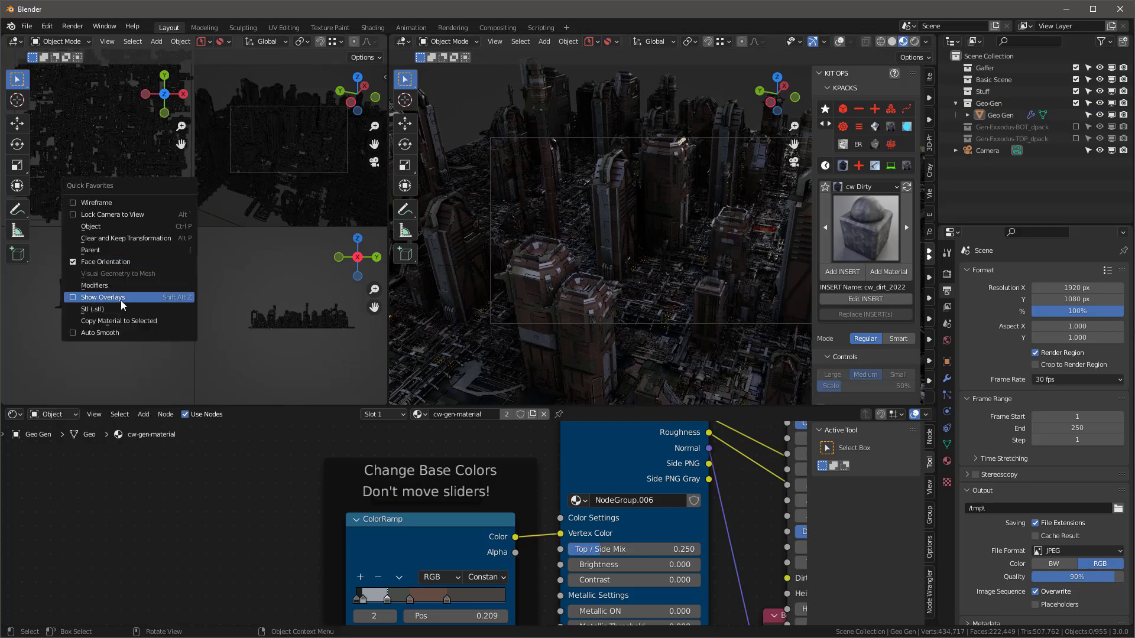
{"action": "left_click", "coordinate": [121, 300]}
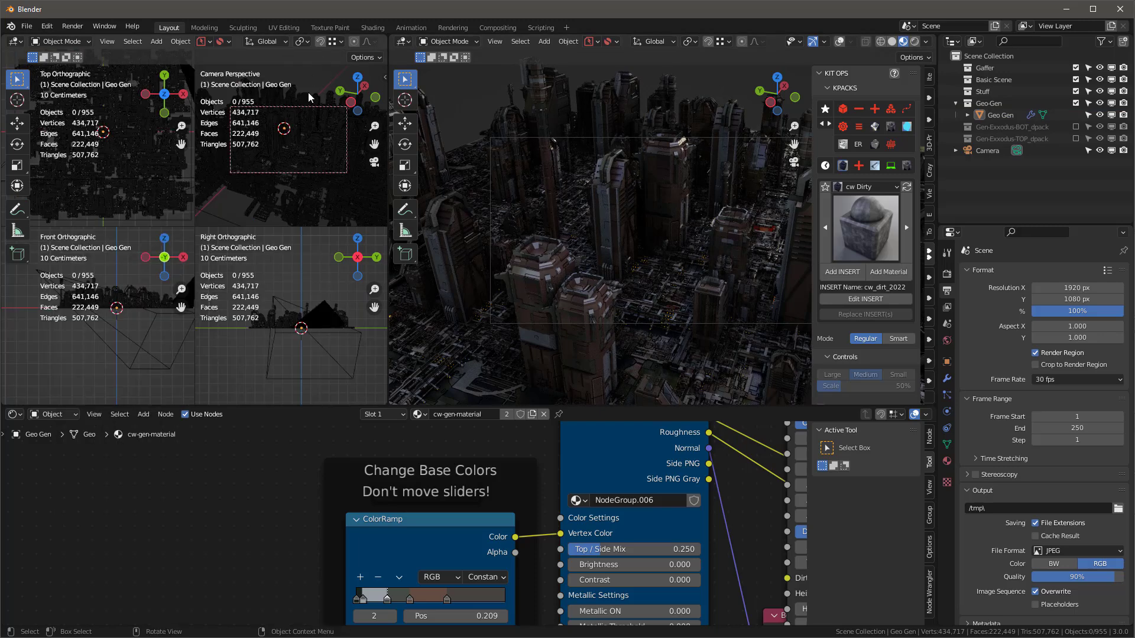
Add a cube mesh and scale it up until it encloses the city and the camera
{"action": "key", "text": "shift+a"}
{"action": "mouse_move", "coordinate": [183, 269]}
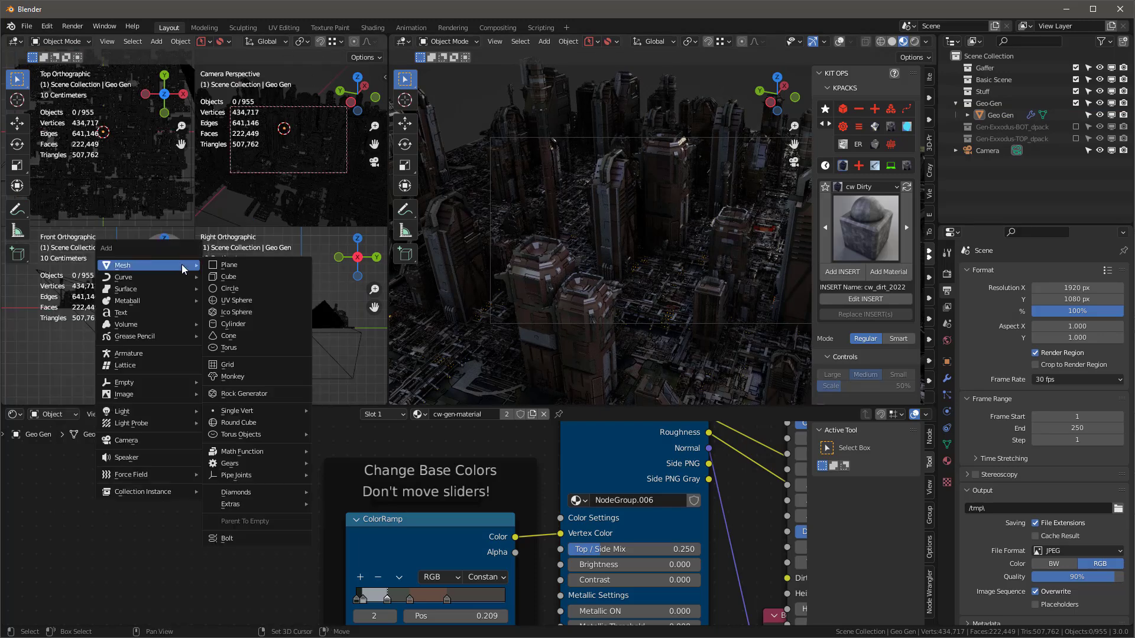
{"action": "left_click", "coordinate": [235, 277]}
{"action": "key", "text": "s"}
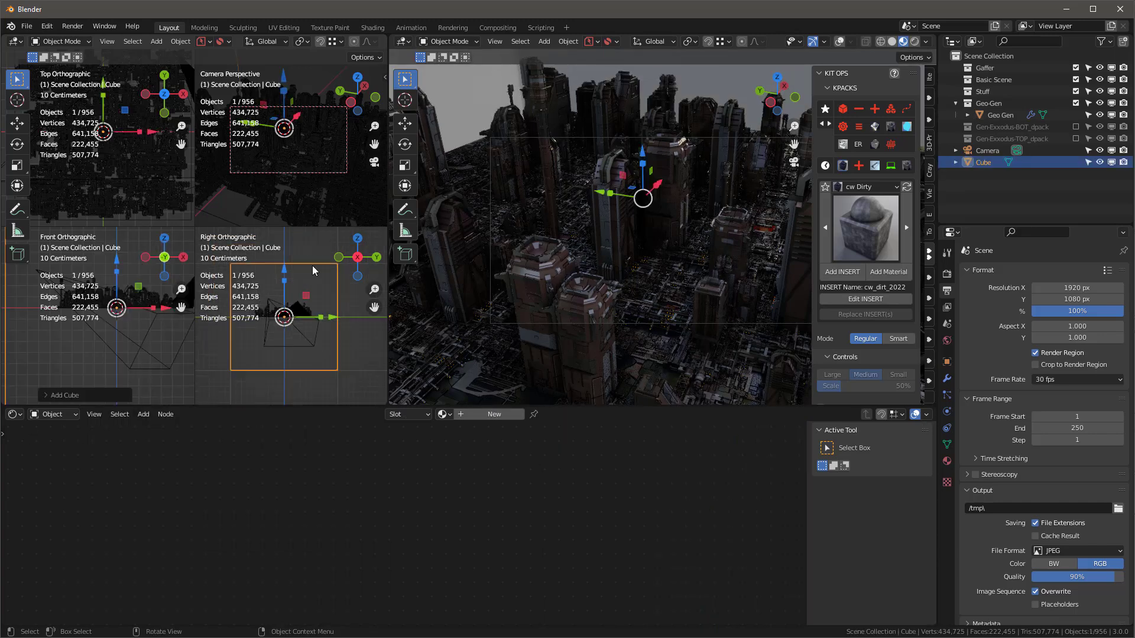
{"action": "left_click", "coordinate": [284, 335]}
{"action": "scroll", "coordinate": [284, 338], "scroll_direction": "up", "scroll_amount": 4}
{"action": "left_click_drag", "start_coordinate": [289, 283], "coordinate": [289, 283]}
{"action": "key", "text": "s"}
{"action": "left_click", "coordinate": [194, 320]}
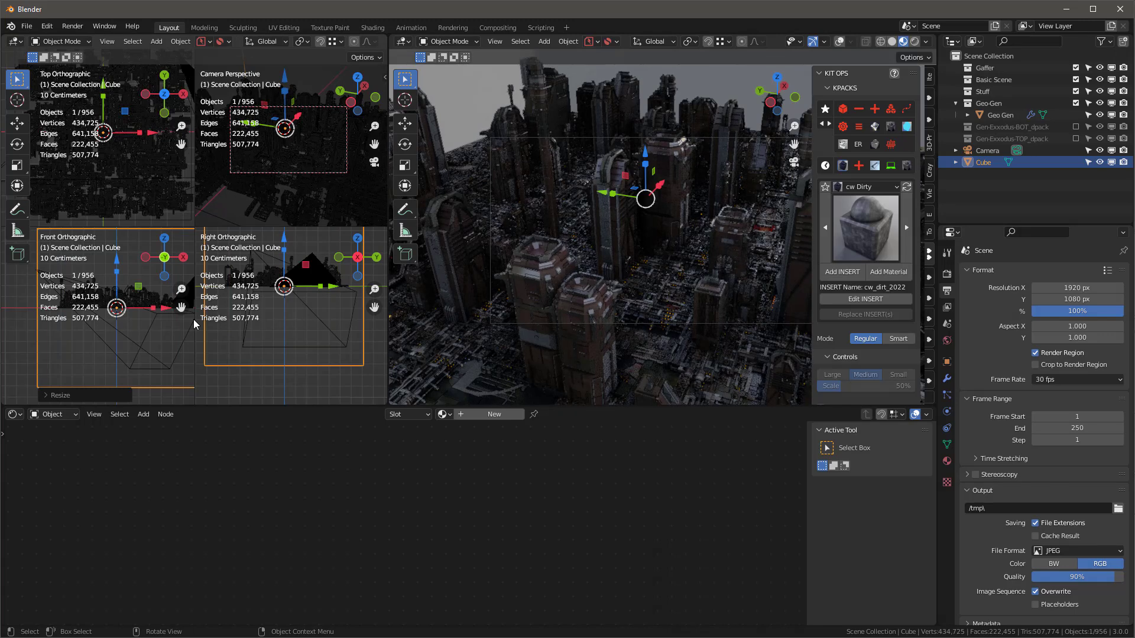
Create a new material for the cube and delete its Principled BSDF node
{"action": "left_click", "coordinate": [481, 418]}
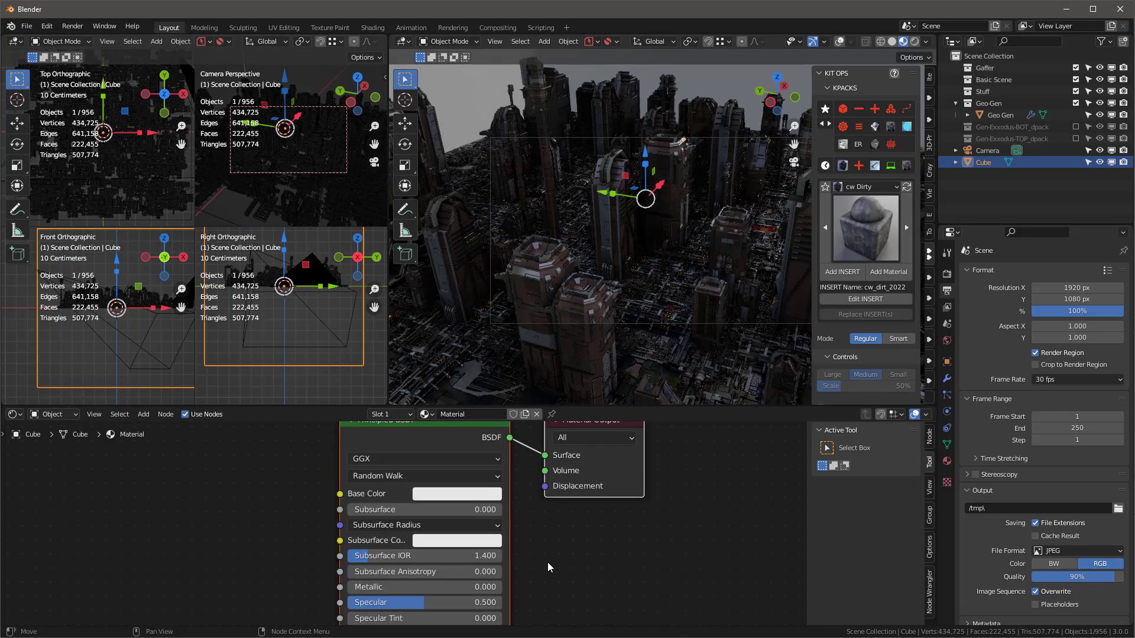
{"action": "scroll", "coordinate": [548, 558], "scroll_direction": "down", "scroll_amount": 2}
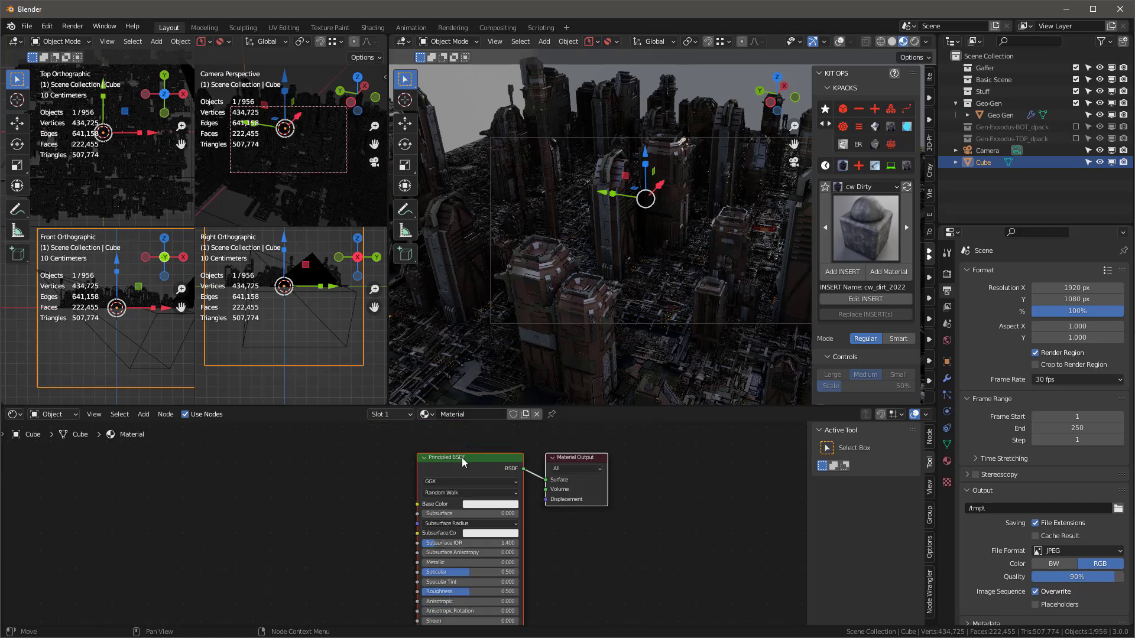
{"action": "left_click", "coordinate": [463, 457]}
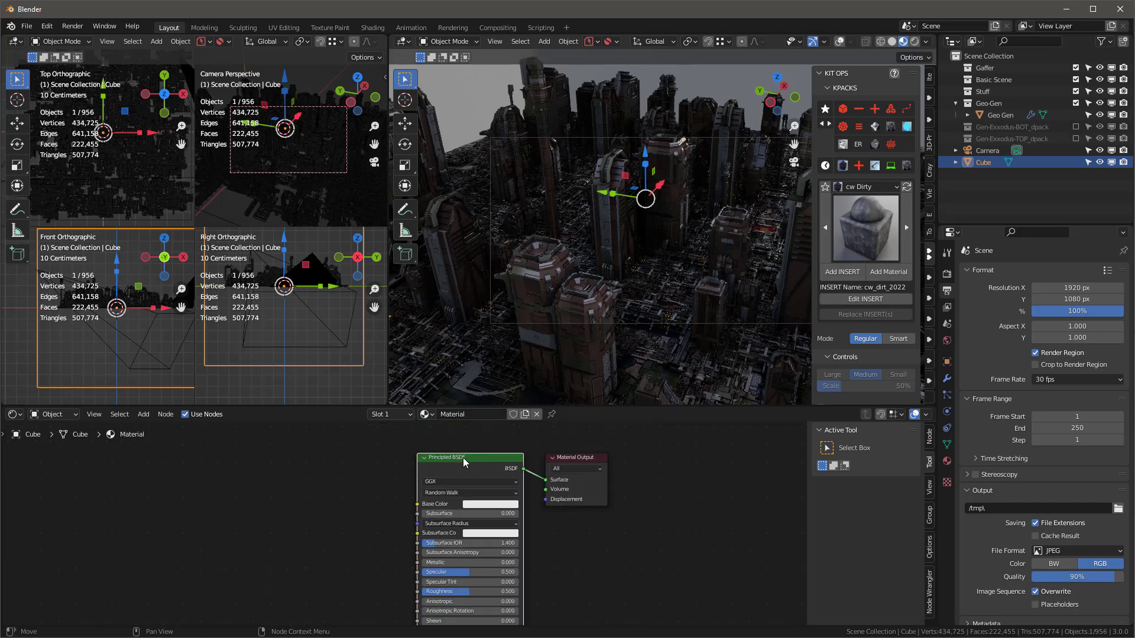
{"action": "key", "text": "Delete"}
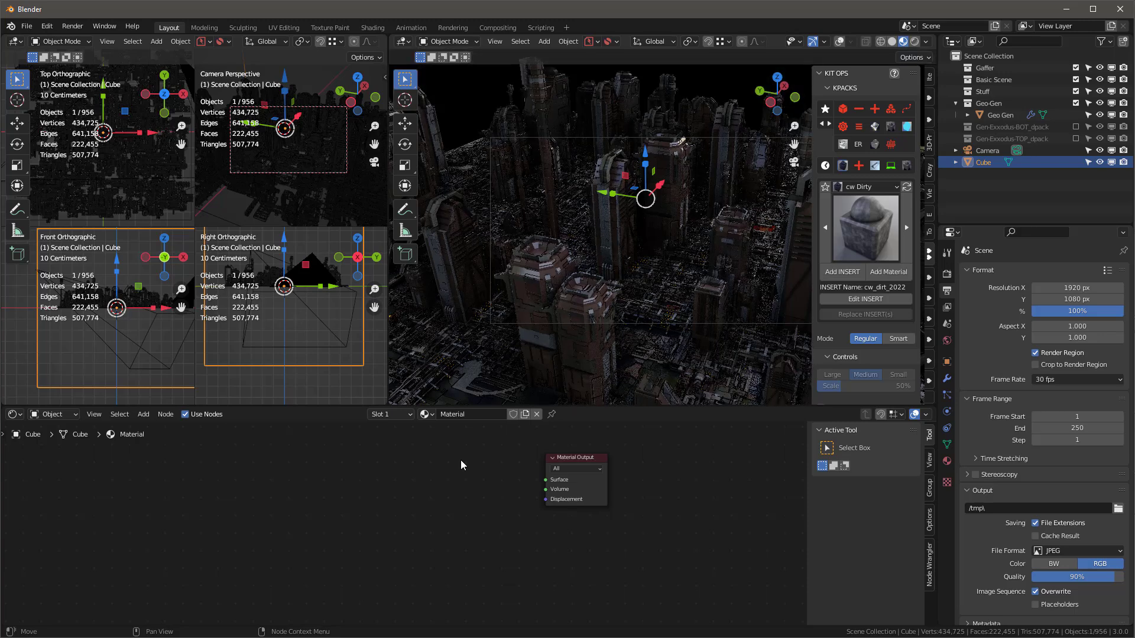
Add a Volume Scatter node and connect its Volume output to the Material Output's Volume input
{"action": "key", "text": "shift+a"}
{"action": "mouse_move", "coordinate": [413, 502]}
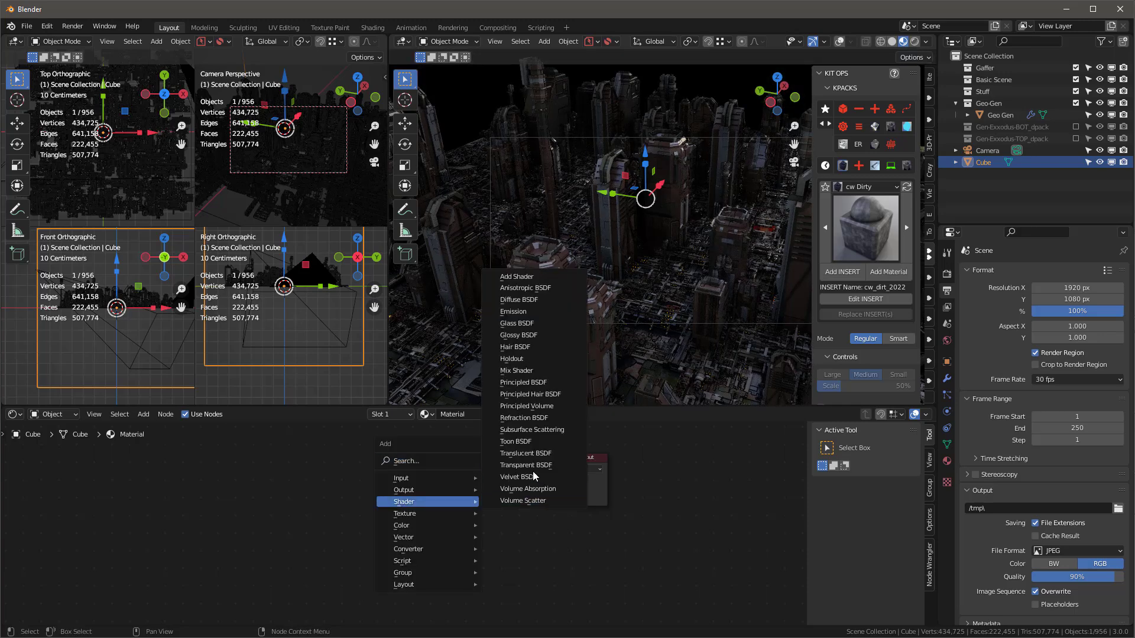
{"action": "left_click", "coordinate": [534, 501]}
{"action": "left_click", "coordinate": [460, 503]}
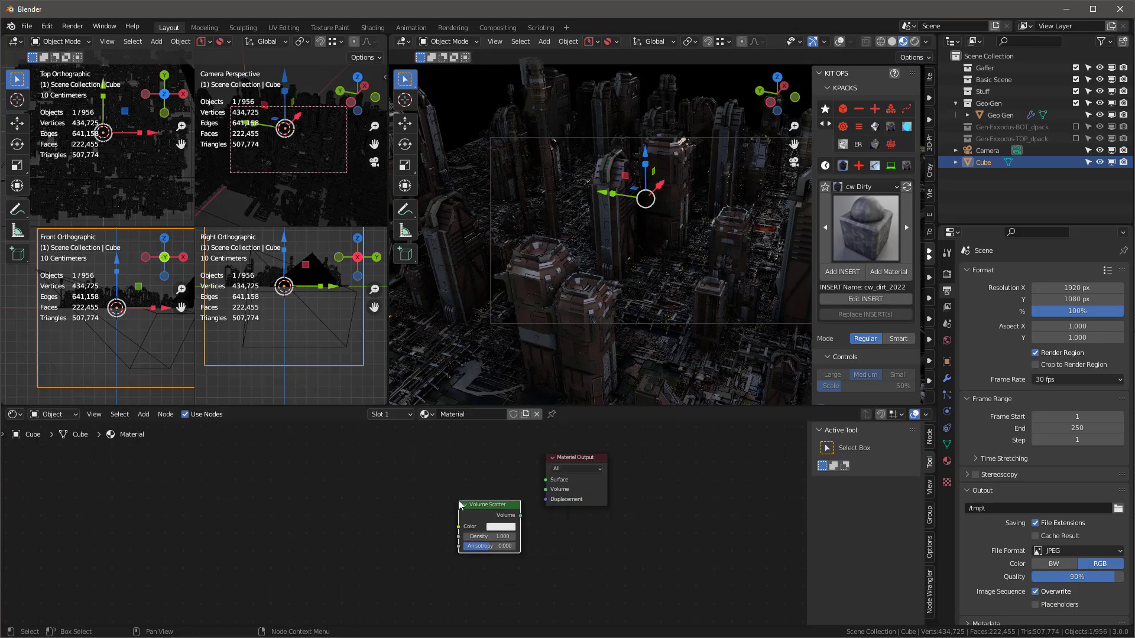
{"action": "left_click_drag", "start_coordinate": [521, 515], "coordinate": [550, 494]}
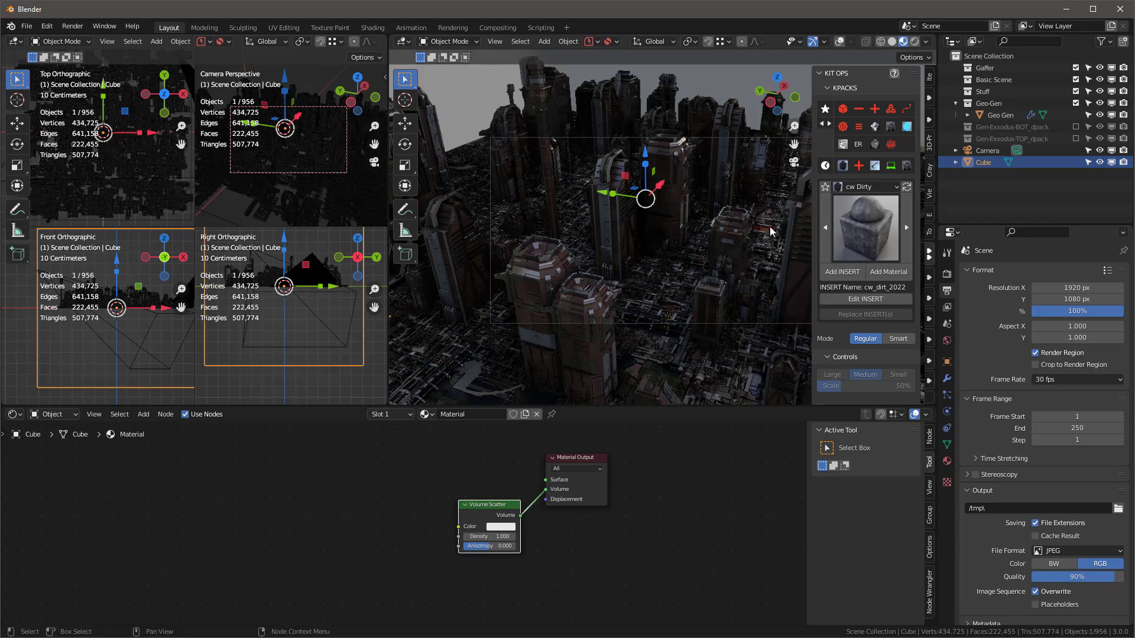
Set the Volume Scatter Density to 0.1 and switch the main viewport to rendered shading
{"action": "key", "text": "n"}
{"action": "scroll", "coordinate": [497, 538], "scroll_direction": "up", "scroll_amount": 5}
{"action": "double_click", "coordinate": [497, 536]}
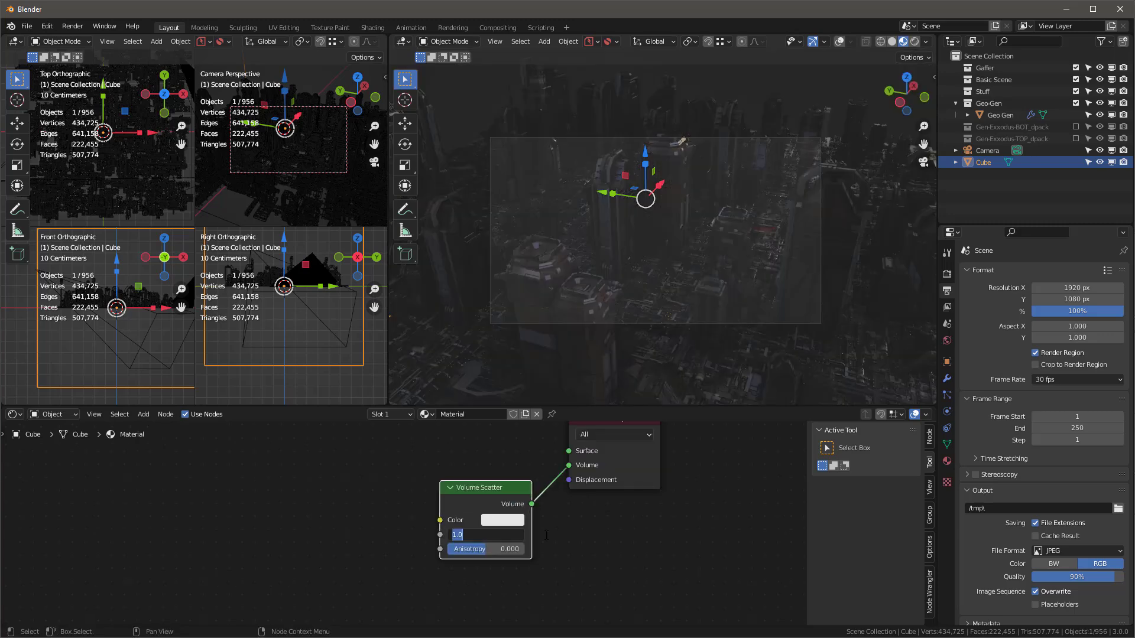
{"action": "type", "text": ".1"}
{"action": "key", "text": "Return"}
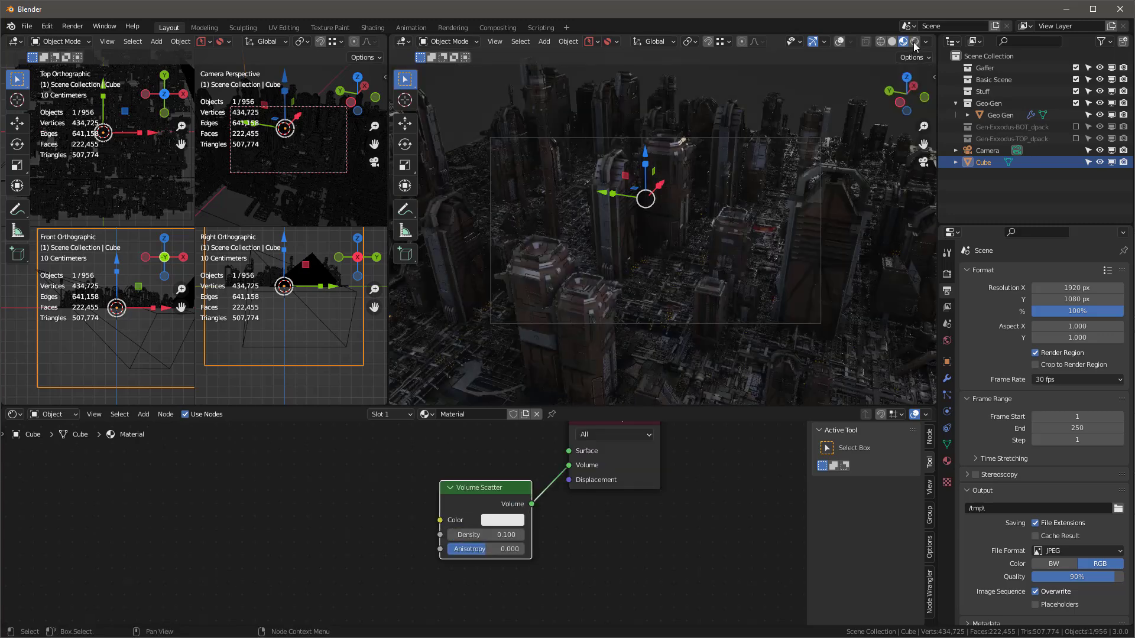
{"action": "left_click", "coordinate": [909, 42]}
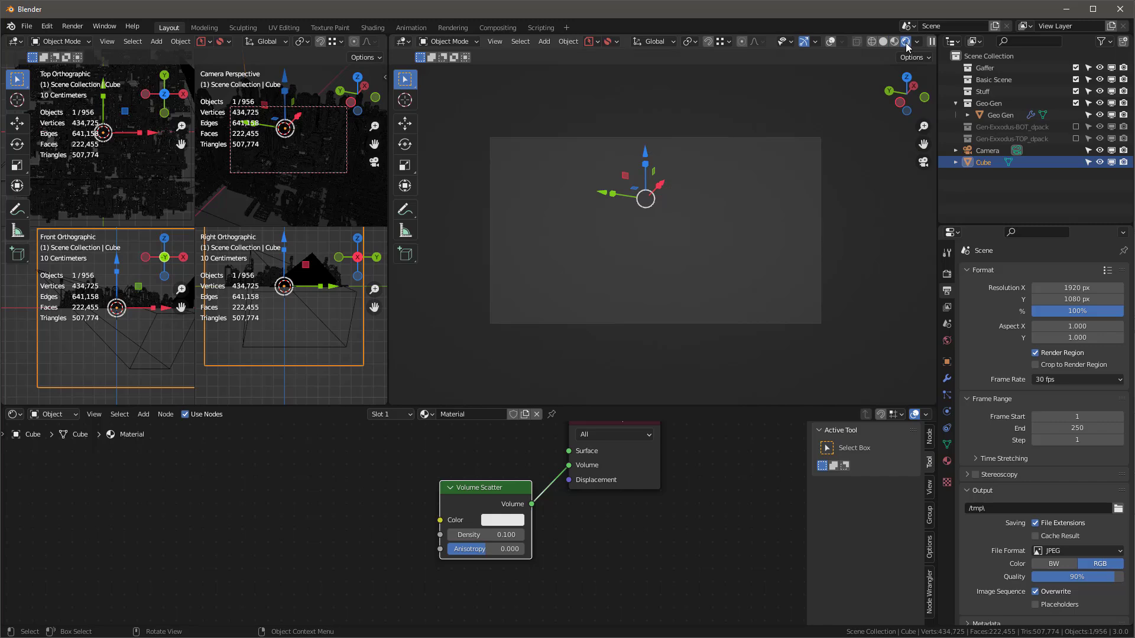
Try a Volume Scatter Density of 0.010 in the rendered view and settle on 0.015
{"action": "double_click", "coordinate": [500, 534]}
{"action": "key", "text": "BackSpace"}
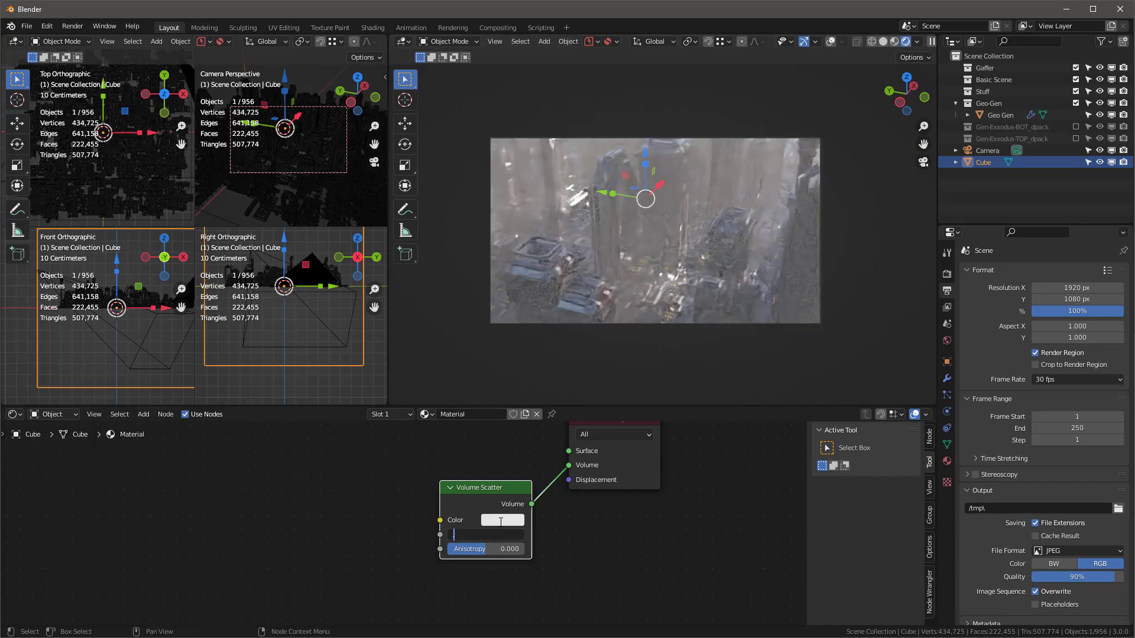
{"action": "key", "text": "Return"}
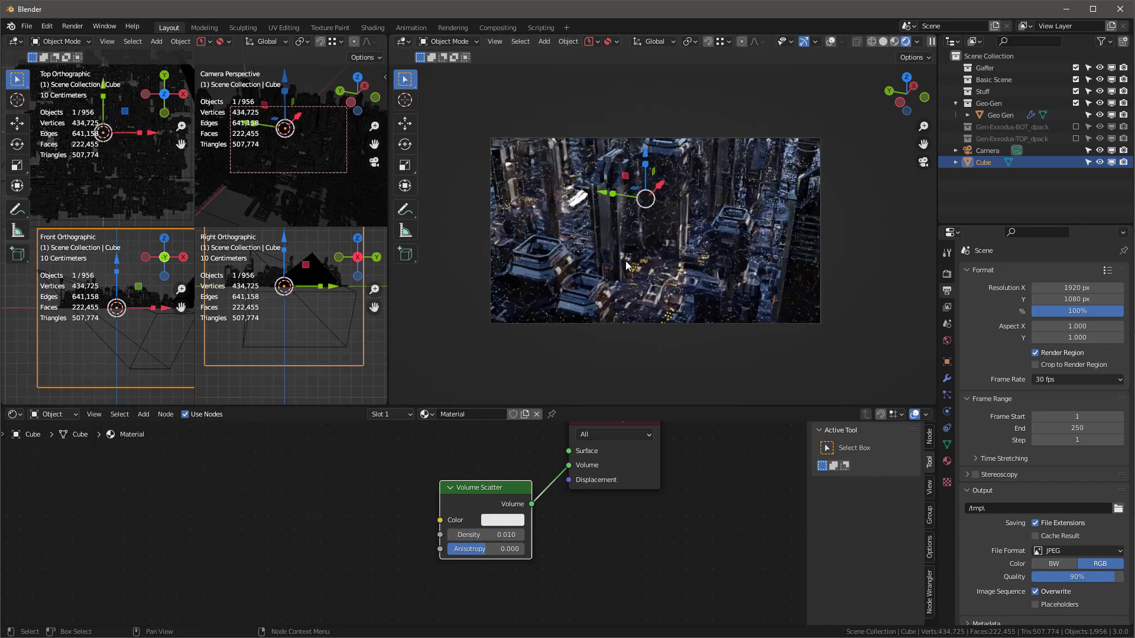
{"action": "scroll", "coordinate": [627, 265], "scroll_direction": "up", "scroll_amount": 3}
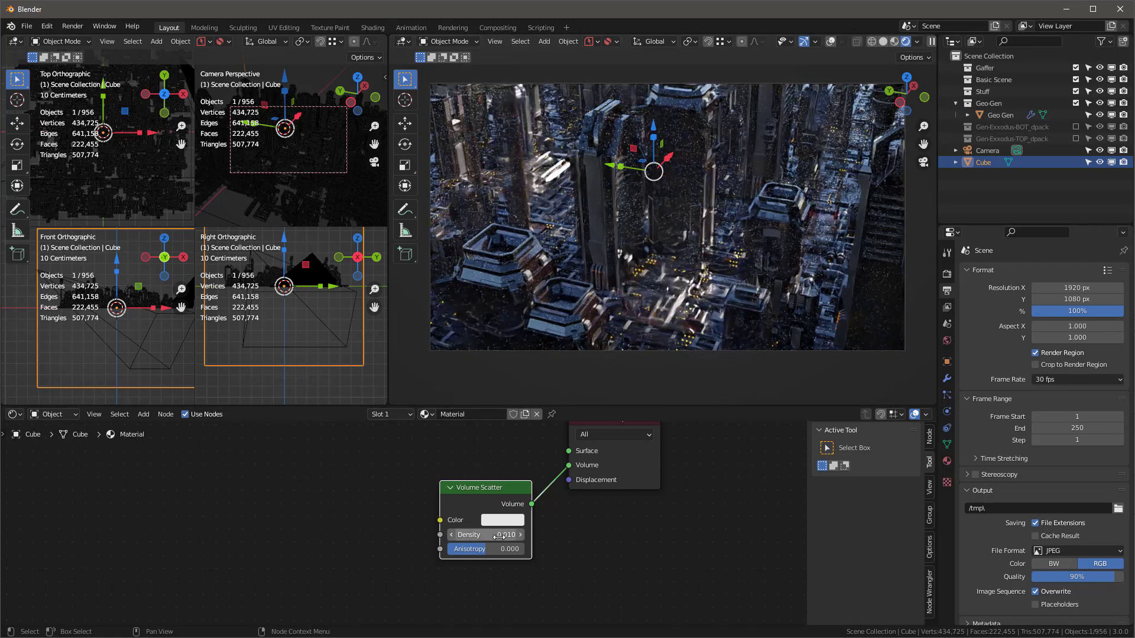
{"action": "left_click", "coordinate": [499, 534]}
{"action": "type", "text": ".0"}
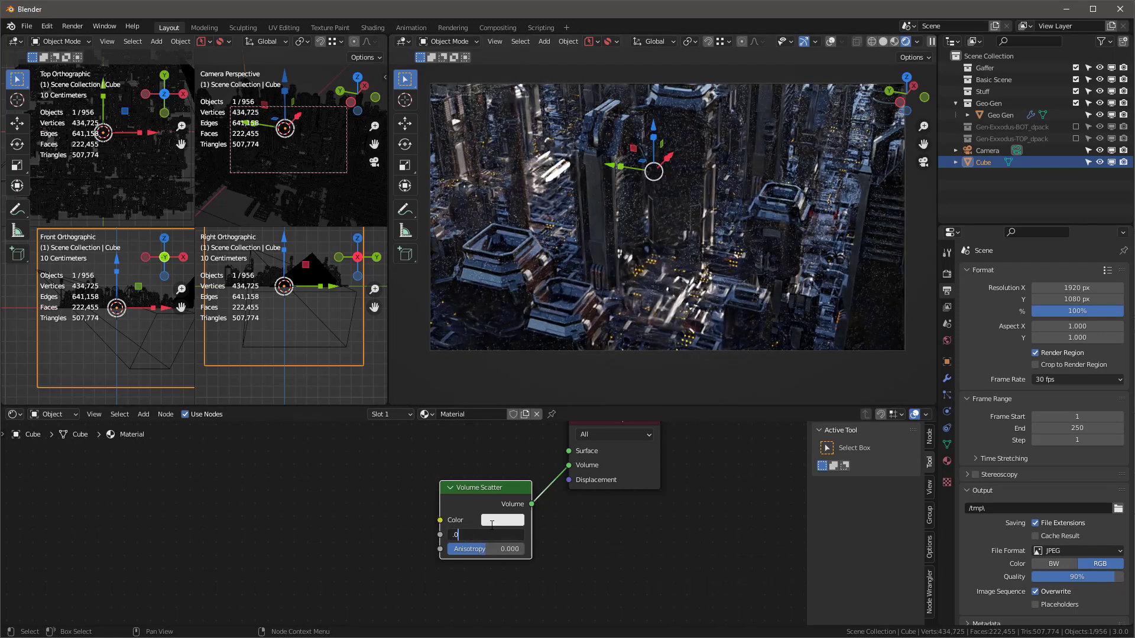
{"action": "key", "text": "Return"}
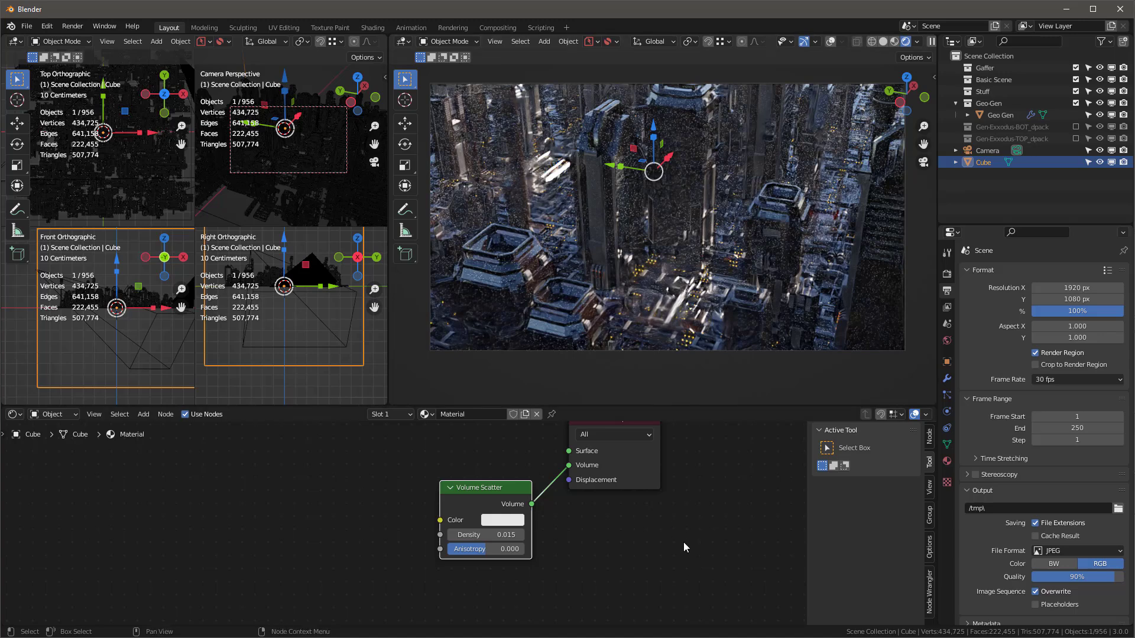
Render the current frame and switch to the Compositing workspace, enlarging the area that shows the render result
{"action": "key", "text": "F12"}
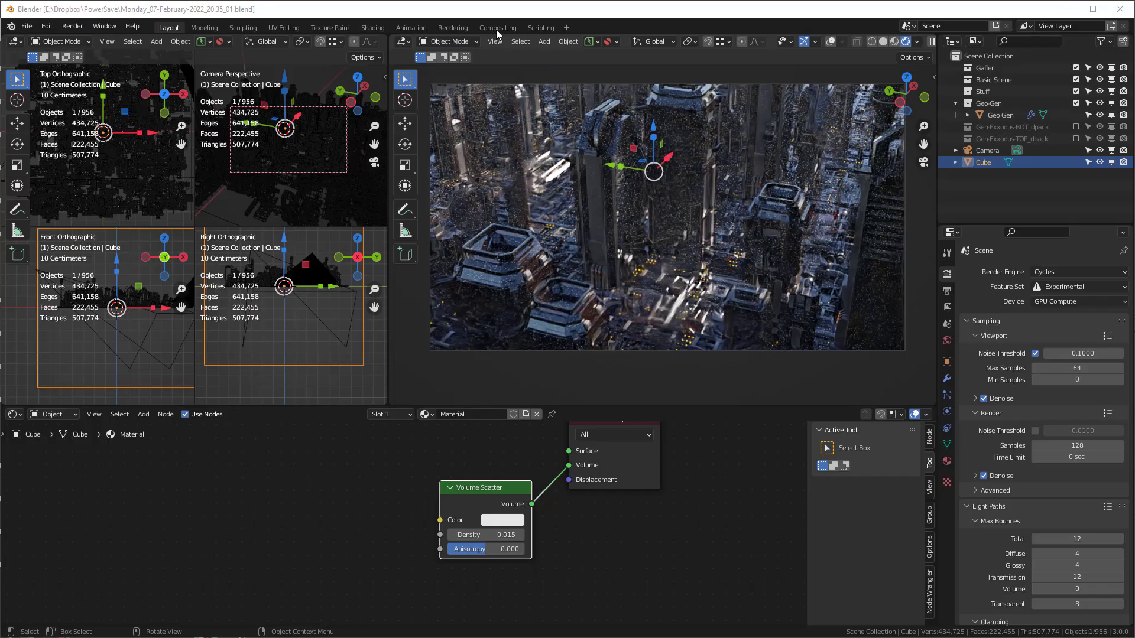
{"action": "left_click", "coordinate": [496, 28]}
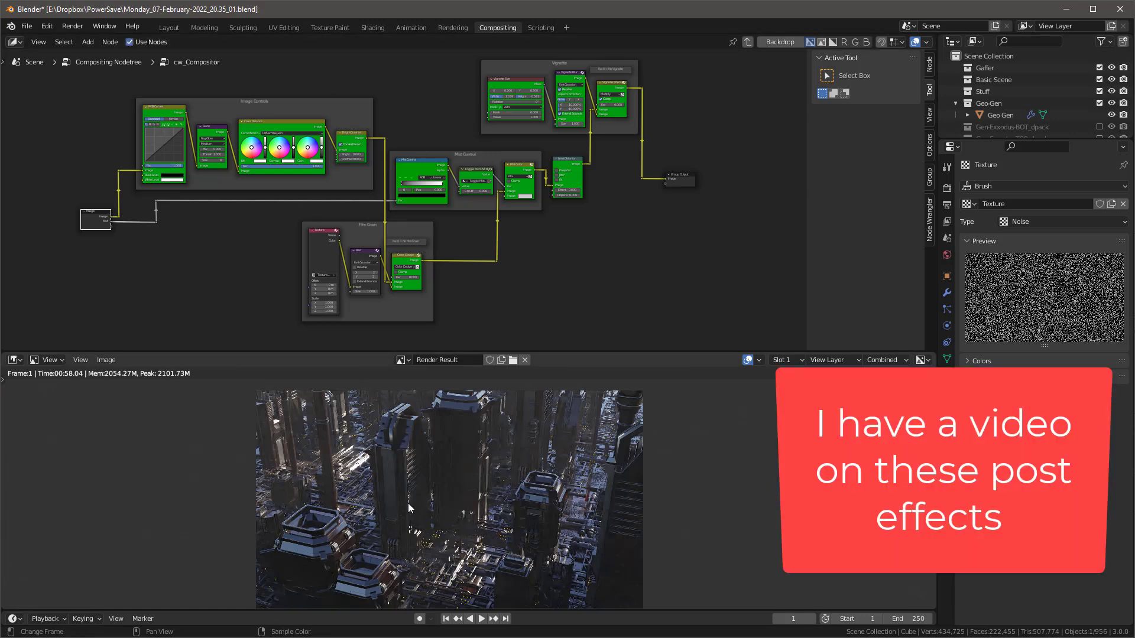
{"action": "scroll", "coordinate": [431, 515], "scroll_direction": "up", "scroll_amount": 1}
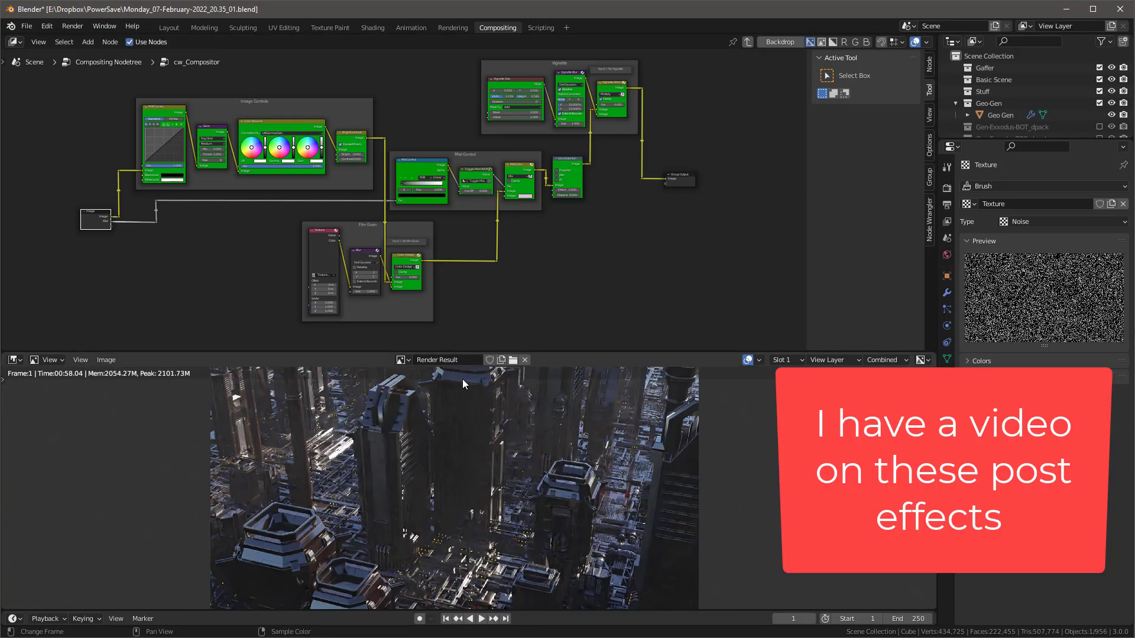
{"action": "left_click_drag", "start_coordinate": [460, 352], "coordinate": [464, 295]}
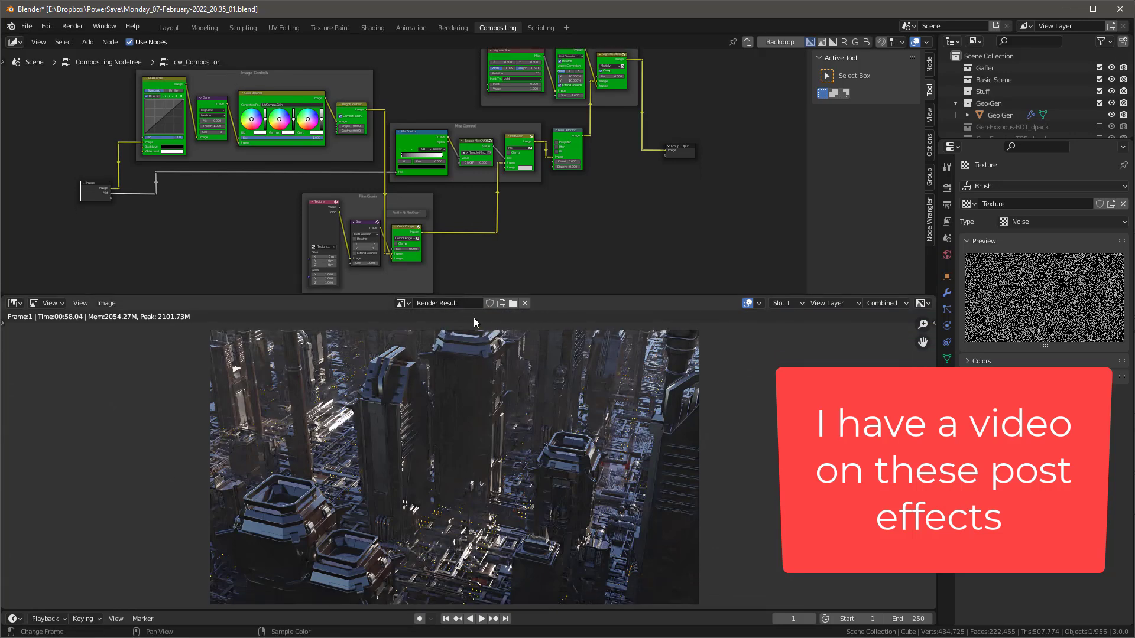
Add a point to the RGB Curves node's curve and raise it to X 0.45000, Y 0.53125
{"action": "scroll", "coordinate": [154, 98], "scroll_direction": "up", "scroll_amount": 2}
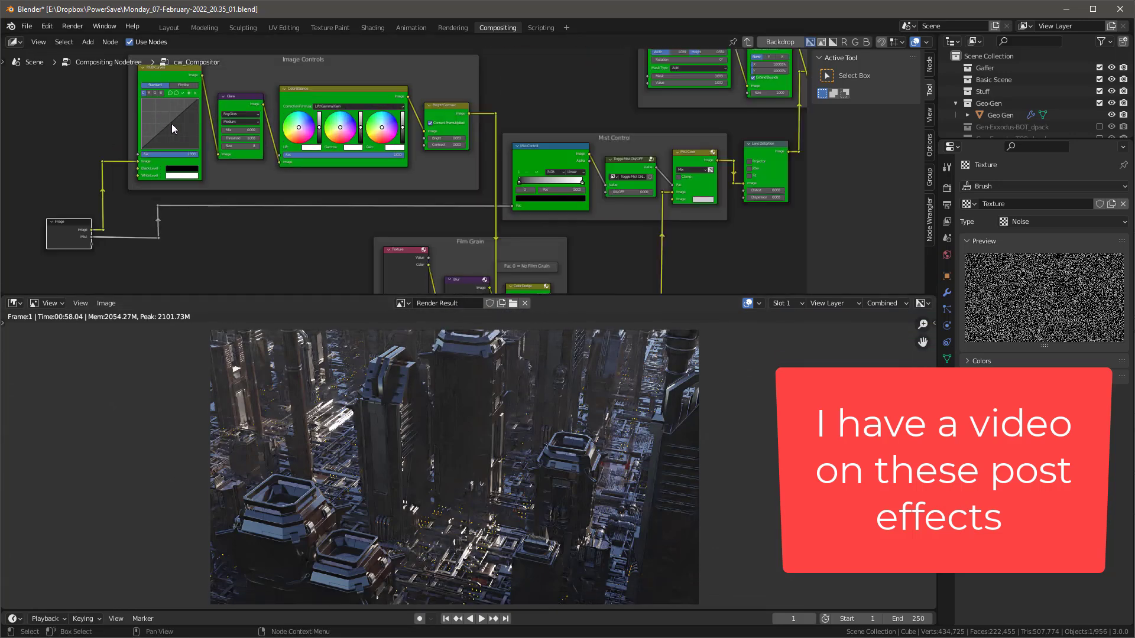
{"action": "left_click", "coordinate": [171, 123]}
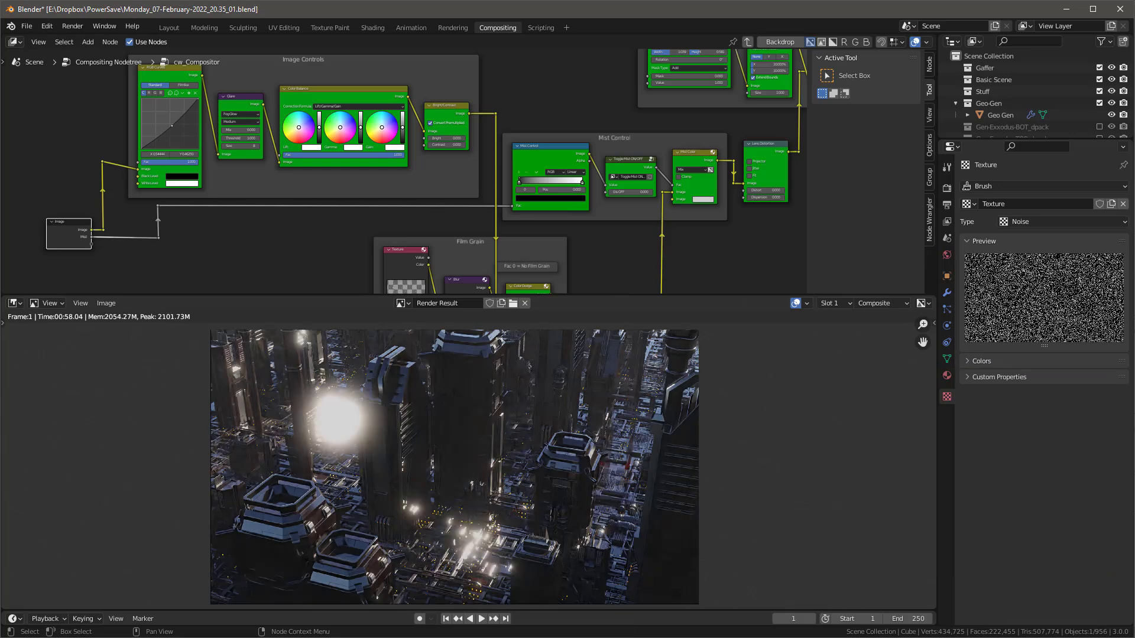
{"action": "left_click_drag", "start_coordinate": [171, 126], "coordinate": [167, 122]}
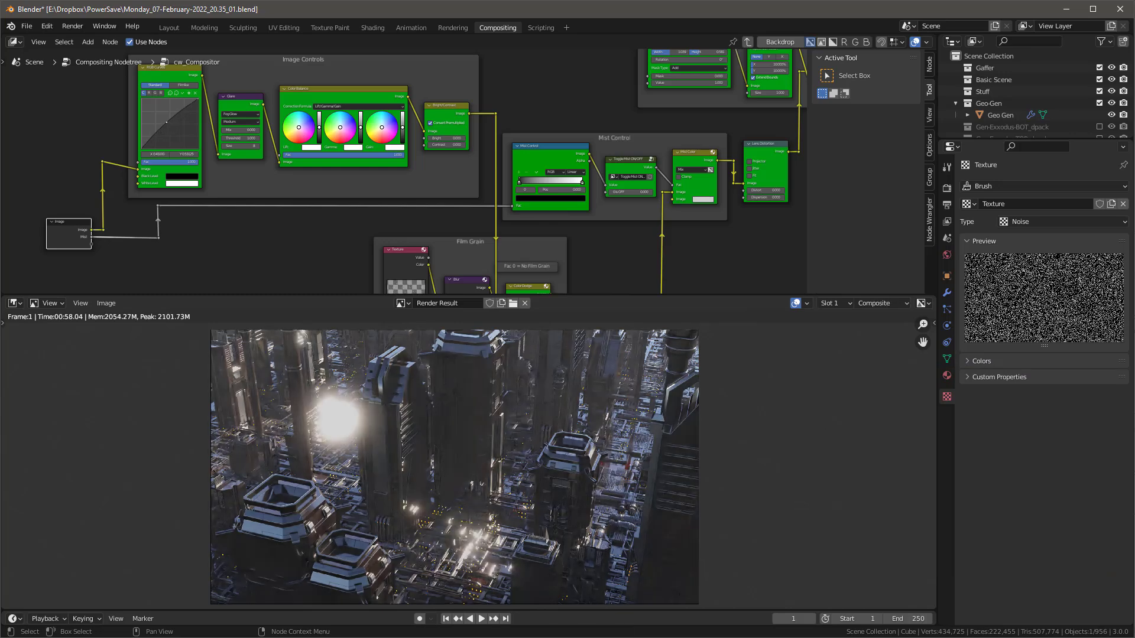
Set the Glare node's Mix to -0.930, keeping the Fog Glow type
{"action": "scroll", "coordinate": [248, 133], "scroll_direction": "up", "scroll_amount": 6}
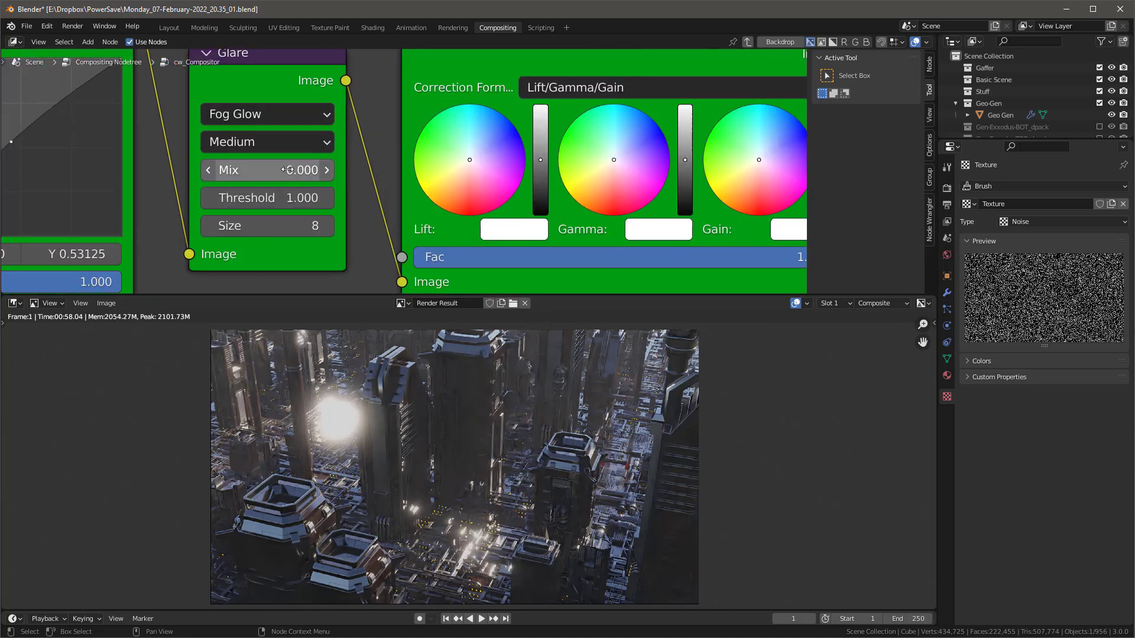
{"action": "mouse_move", "coordinate": [287, 169]}
{"action": "left_mouse_down"}
{"action": "mouse_move", "coordinate": [260, 170]}
{"action": "mouse_move", "coordinate": [291, 170]}
{"action": "mouse_move", "coordinate": [274, 170]}
{"action": "left_mouse_up"}
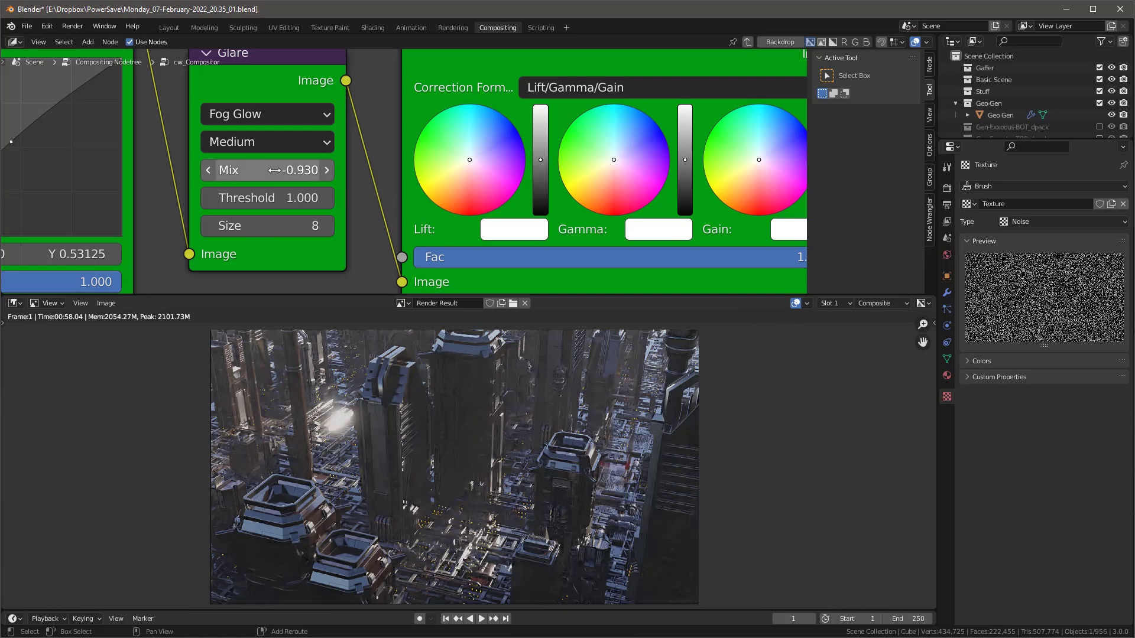
Shift the Lift and Gamma colors of the Color Balance node slightly toward blue
{"action": "scroll", "coordinate": [370, 205], "scroll_direction": "down", "scroll_amount": 5}
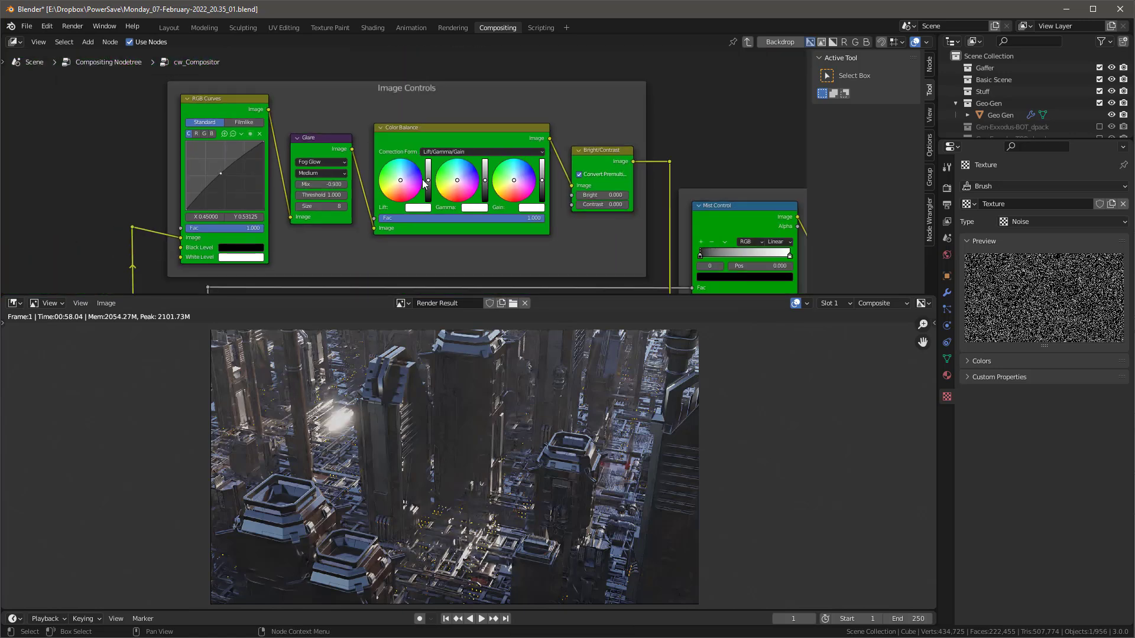
{"action": "scroll", "coordinate": [463, 192], "scroll_direction": "up", "scroll_amount": 3}
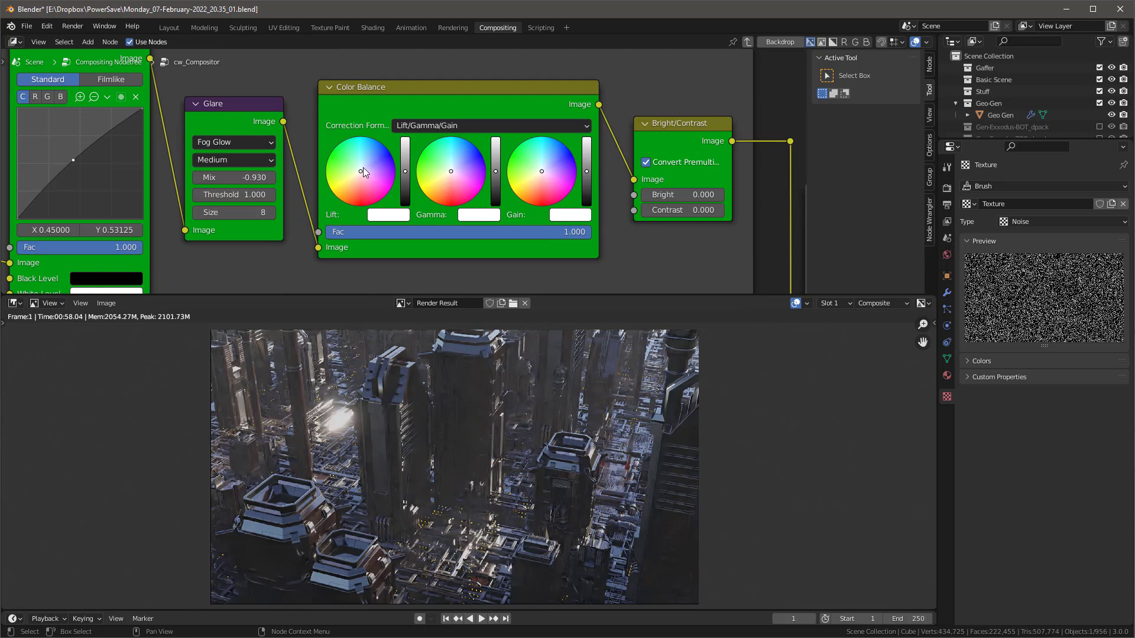
{"action": "left_click", "coordinate": [363, 169]}
{"action": "left_click", "coordinate": [451, 168]}
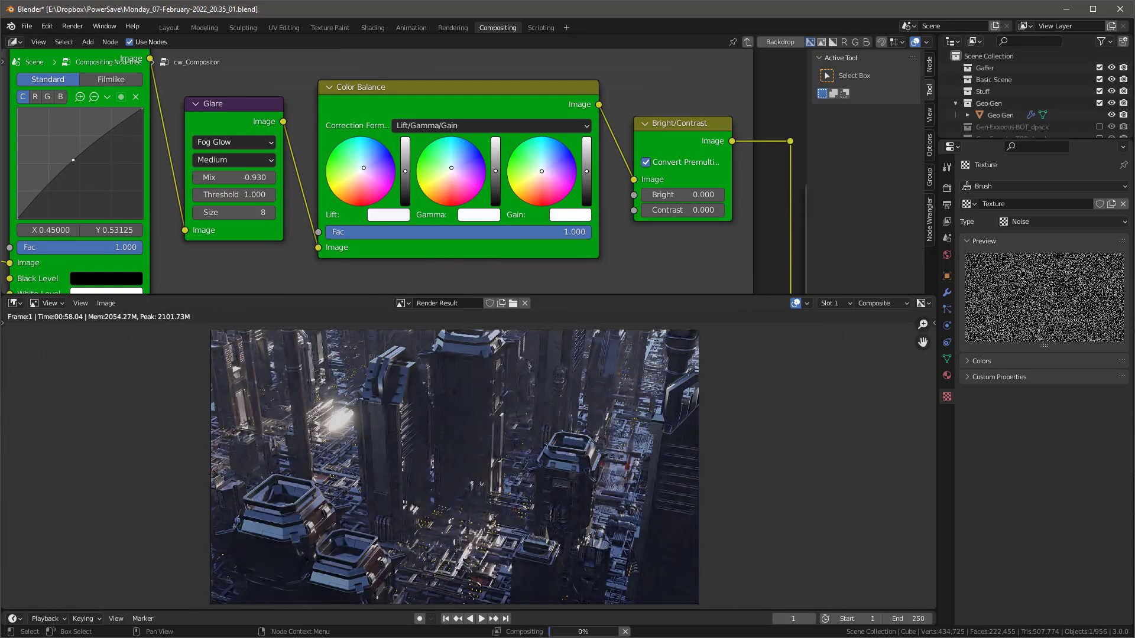
Shift the Color Balance node's Gain slightly toward warm yellow and set the film grain Color Dodge Fac to 0.367
{"action": "left_click", "coordinate": [537, 174]}
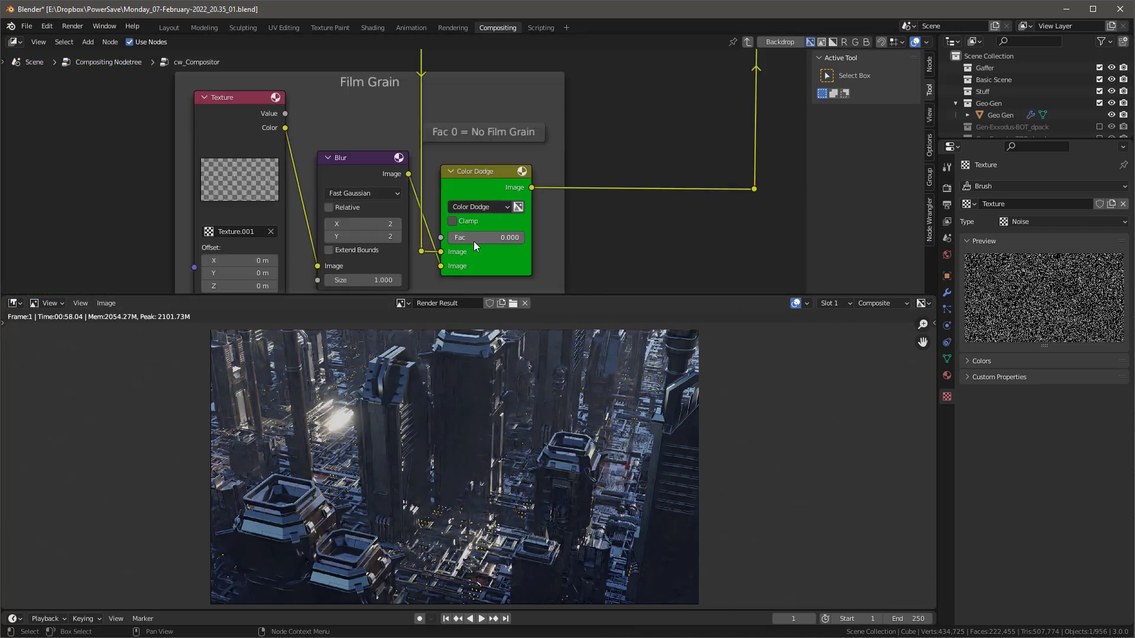
{"action": "left_click_drag", "start_coordinate": [473, 241], "coordinate": [503, 241]}
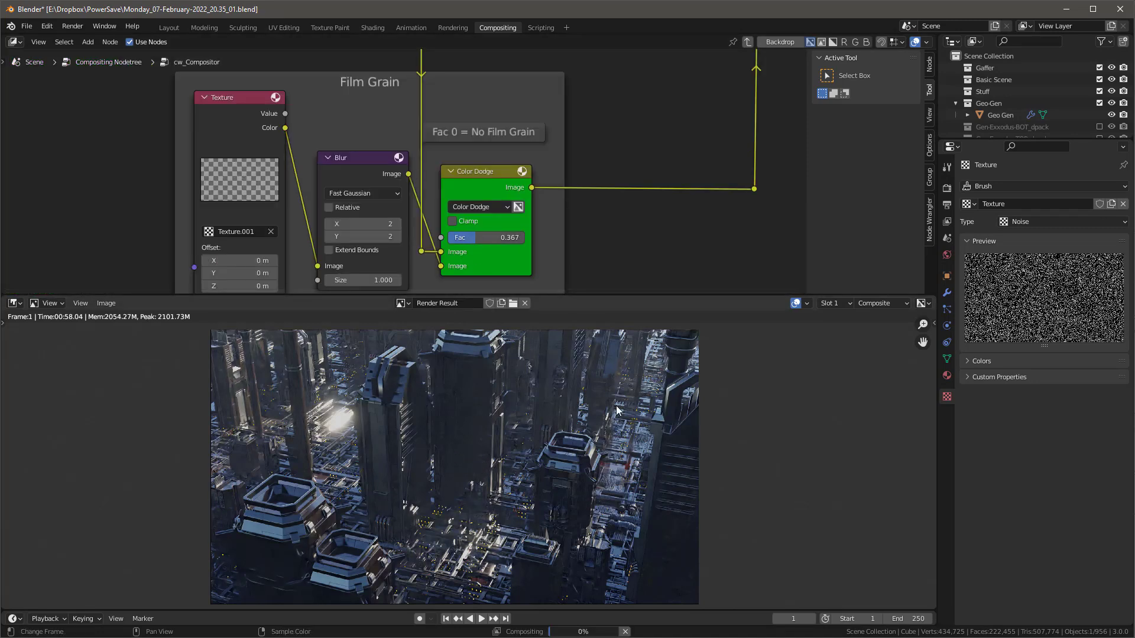
Set the mist toggle node to 1.000 and move the Mist Control ramp's white stop to position 0.136
{"action": "scroll", "coordinate": [591, 206], "scroll_direction": "down", "scroll_amount": 4}
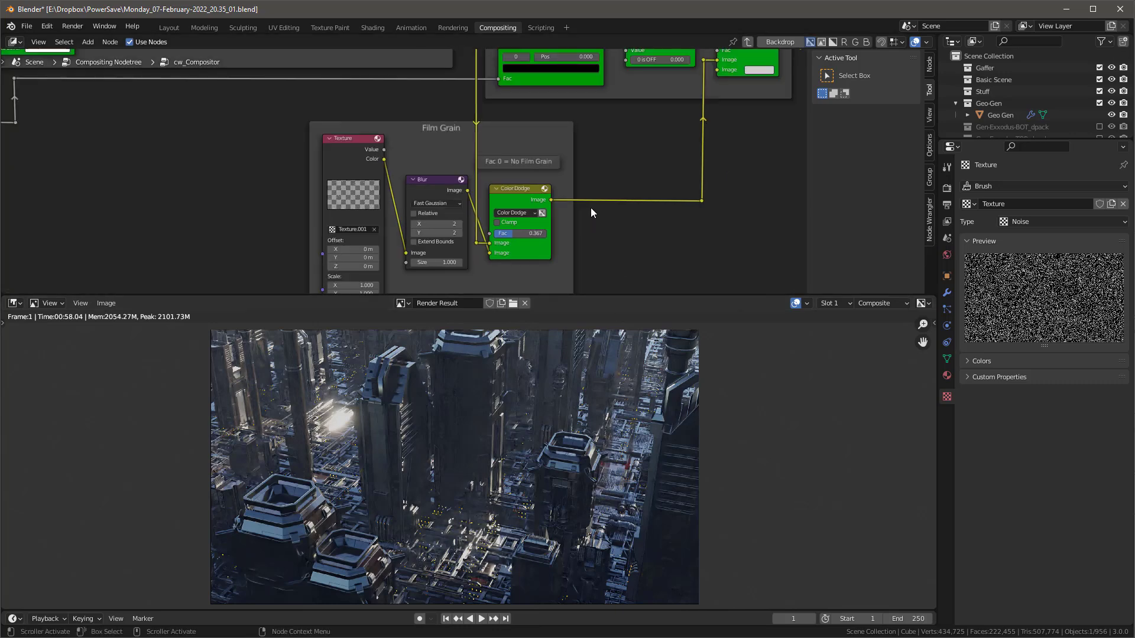
{"action": "middle_click_drag", "start_coordinate": [570, 206], "coordinate": [438, 260]}
{"action": "scroll", "coordinate": [387, 225], "scroll_direction": "up", "scroll_amount": 8}
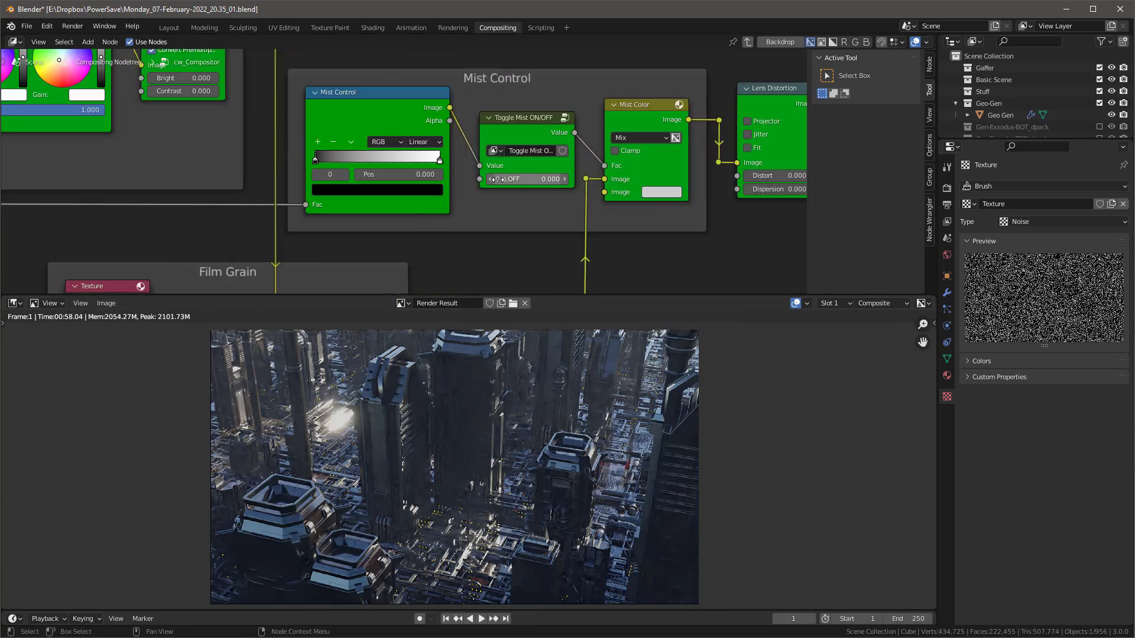
{"action": "left_click_drag", "start_coordinate": [502, 180], "coordinate": [543, 180]}
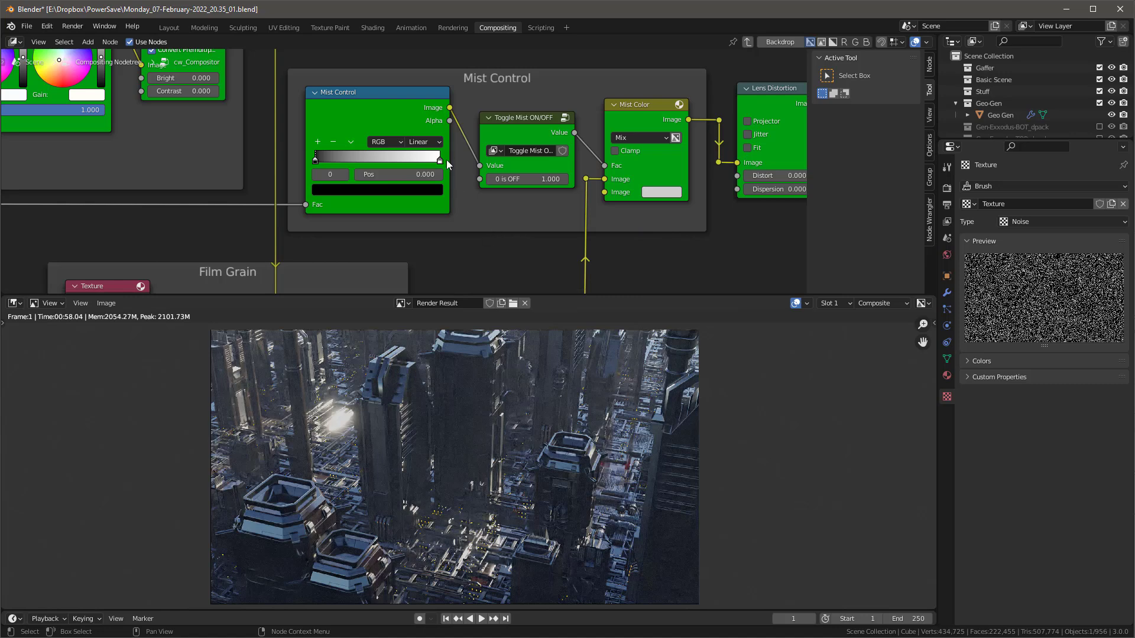
{"action": "left_click_drag", "start_coordinate": [438, 161], "coordinate": [343, 161]}
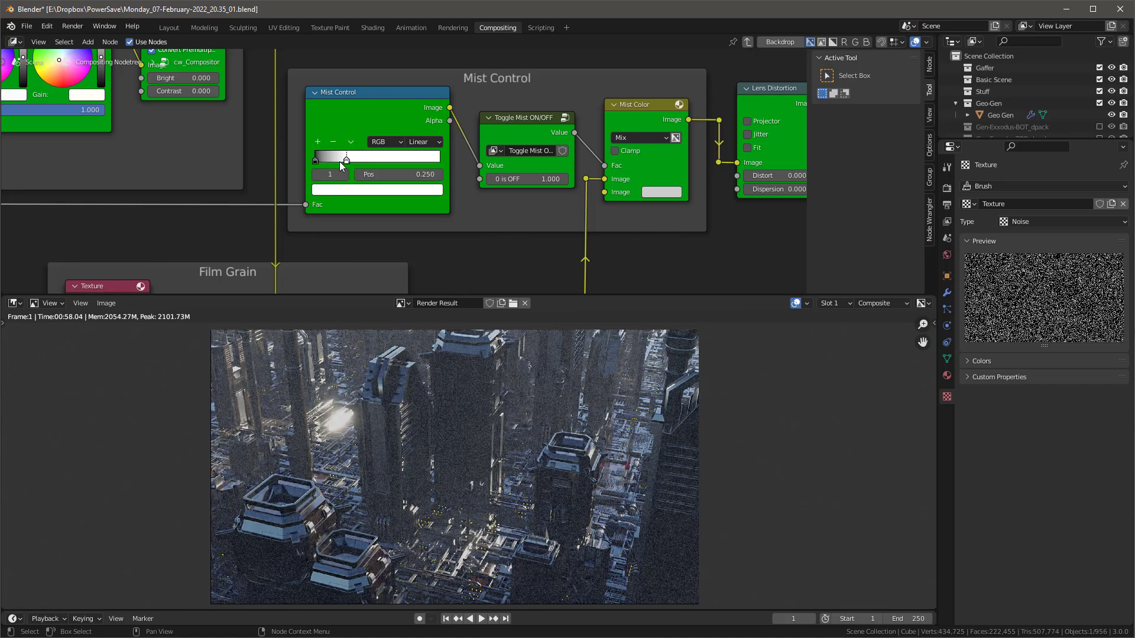
{"action": "left_click_drag", "start_coordinate": [345, 161], "coordinate": [333, 160]}
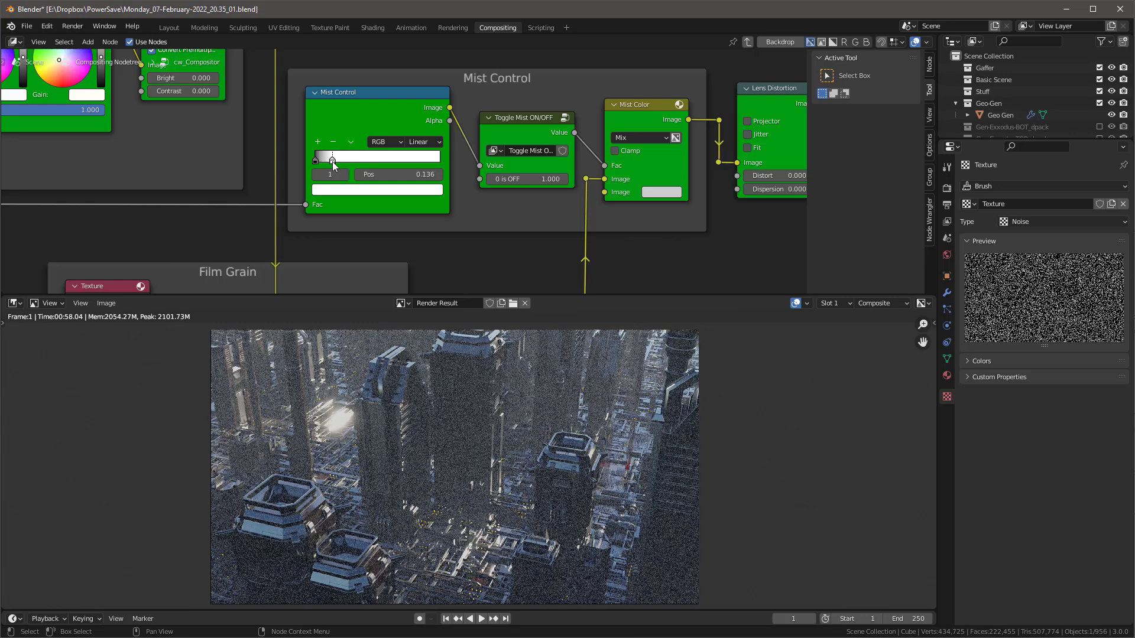
Lower the film grain Color Dodge Fac and move the Mist Control ramp's white stop to position 0.409
{"action": "scroll", "coordinate": [496, 240], "scroll_direction": "down", "scroll_amount": 3}
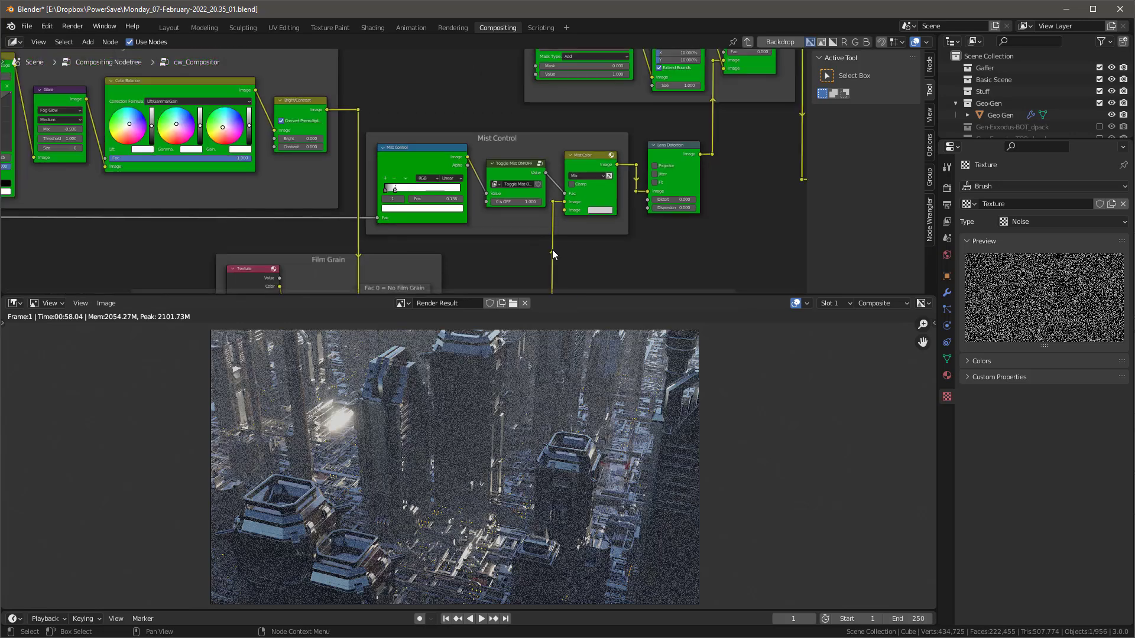
{"action": "middle_click_drag", "start_coordinate": [552, 250], "coordinate": [592, 124]}
{"action": "scroll", "coordinate": [472, 228], "scroll_direction": "up", "scroll_amount": 3}
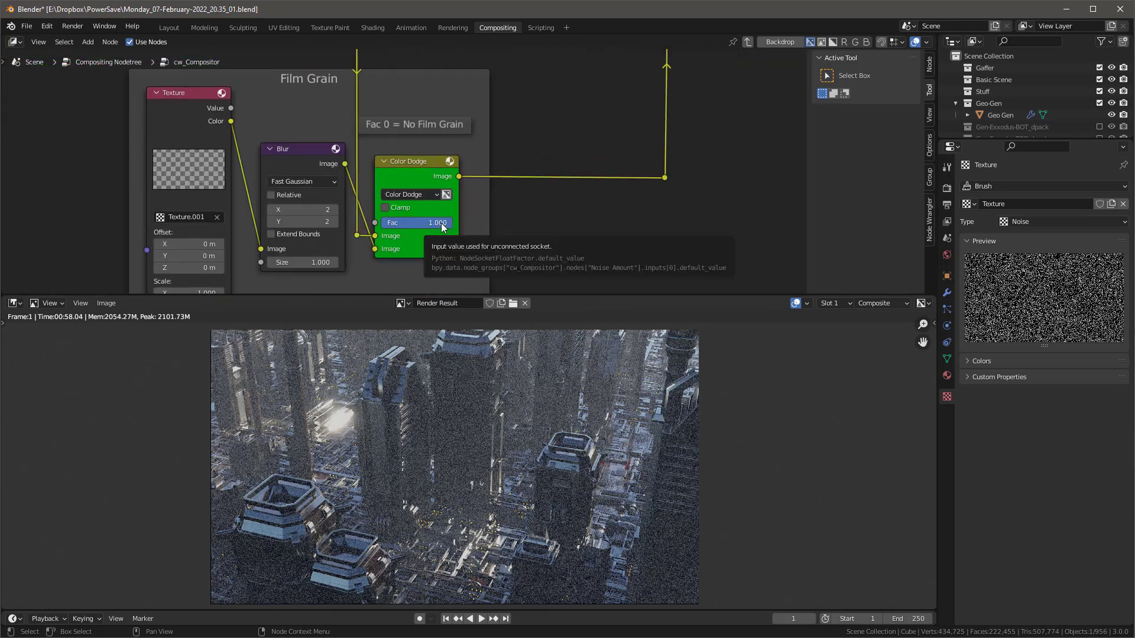
{"action": "left_click_drag", "start_coordinate": [441, 222], "coordinate": [408, 222]}
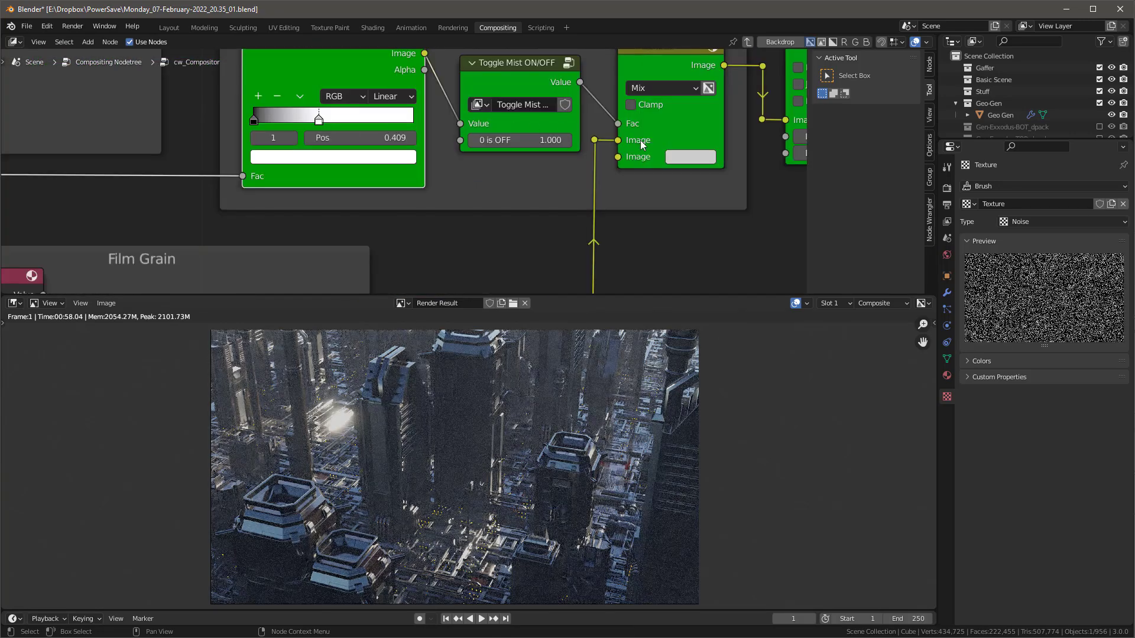
Set the Mist Color node's mix color to a blue with H 0.636, S 0.927 and V 0.609
{"action": "left_click", "coordinate": [690, 154]}
{"action": "left_click", "coordinate": [755, 198]}
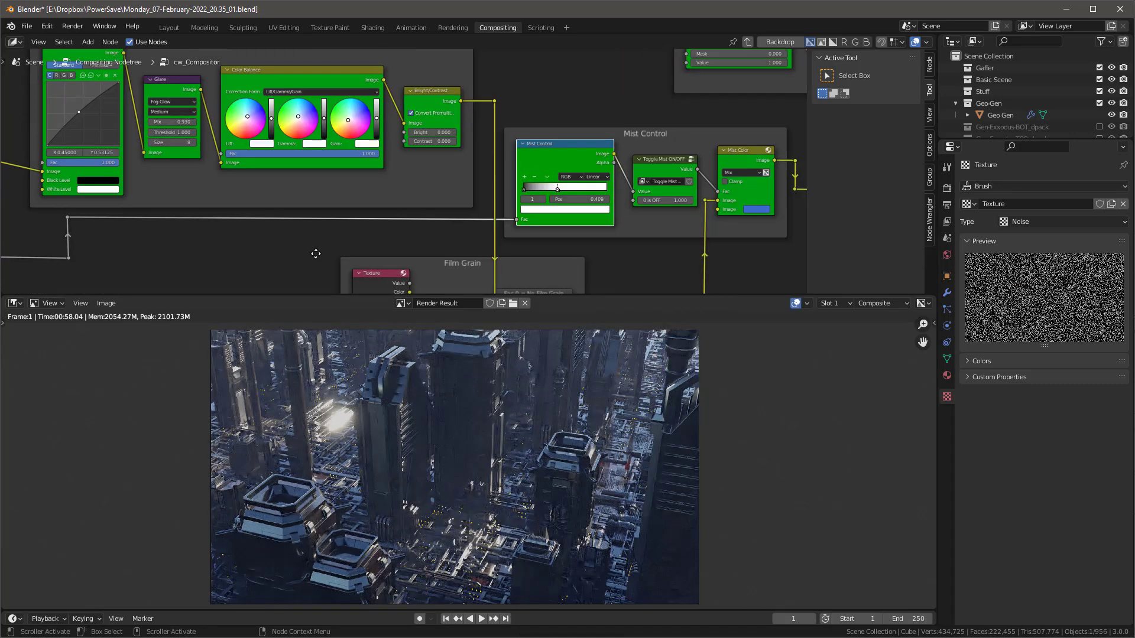
Set the Bright/Contrast node's Contrast to 1.8
{"action": "middle_click_drag", "start_coordinate": [317, 253], "coordinate": [305, 252]}
{"action": "scroll", "coordinate": [382, 157], "scroll_direction": "up", "scroll_amount": 9}
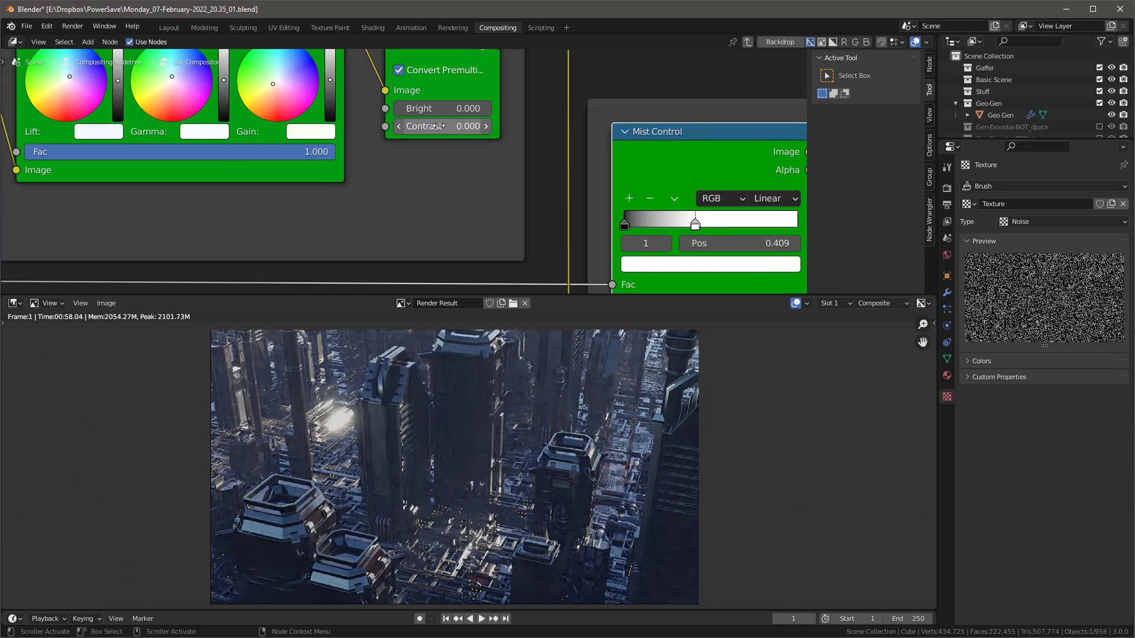
{"action": "left_click", "coordinate": [437, 126]}
{"action": "type", "text": "1.8"}
{"action": "key", "text": "Return"}
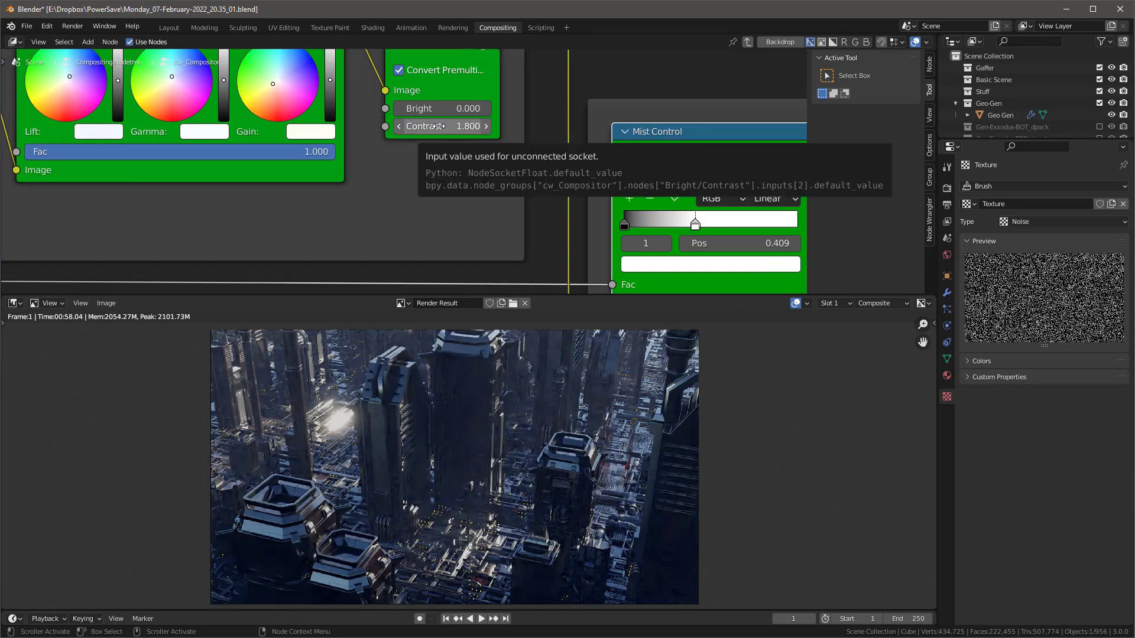
Try a Vignette Strength Fac of 1, reduce it to 0.317, and check the effect on the render
{"action": "scroll", "coordinate": [825, 440], "scroll_direction": "down", "scroll_amount": 2}
{"action": "scroll", "coordinate": [826, 436], "scroll_direction": "up", "scroll_amount": 2}
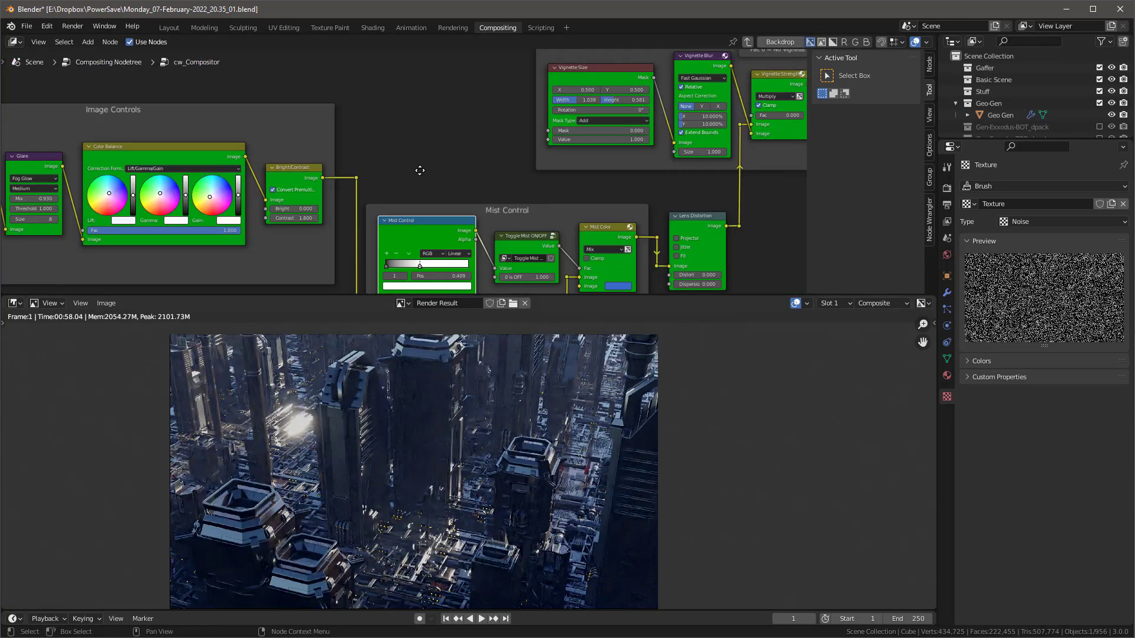
{"action": "middle_click_drag", "start_coordinate": [420, 170], "coordinate": [322, 187]}
{"action": "scroll", "coordinate": [673, 172], "scroll_direction": "up", "scroll_amount": 3}
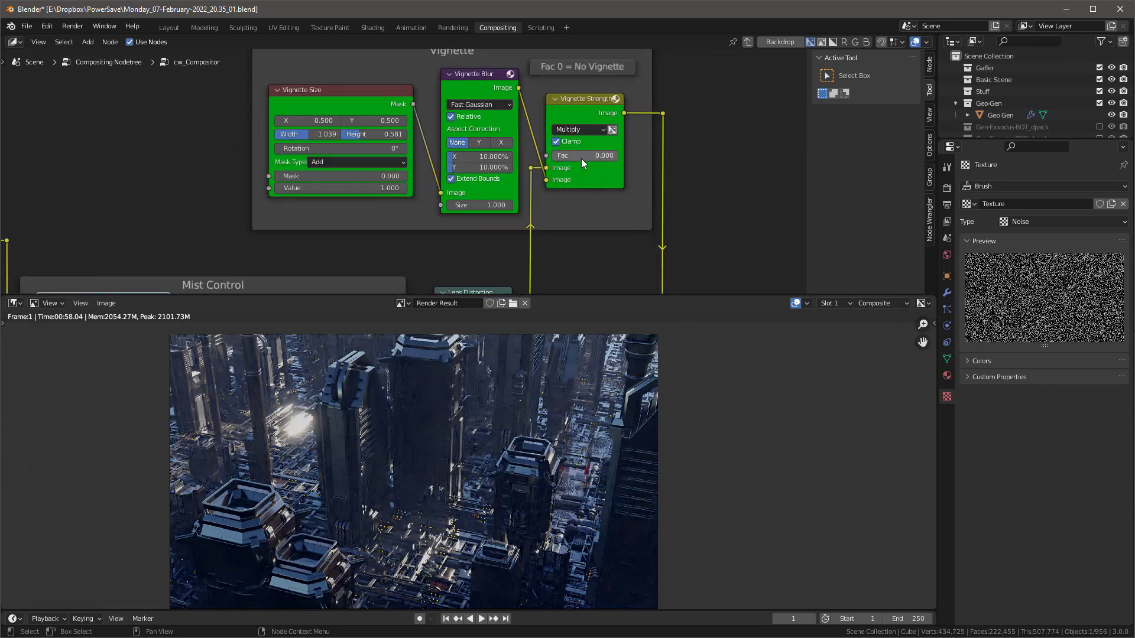
{"action": "left_click", "coordinate": [582, 155]}
{"action": "type", "text": "1"}
{"action": "key", "text": "Return"}
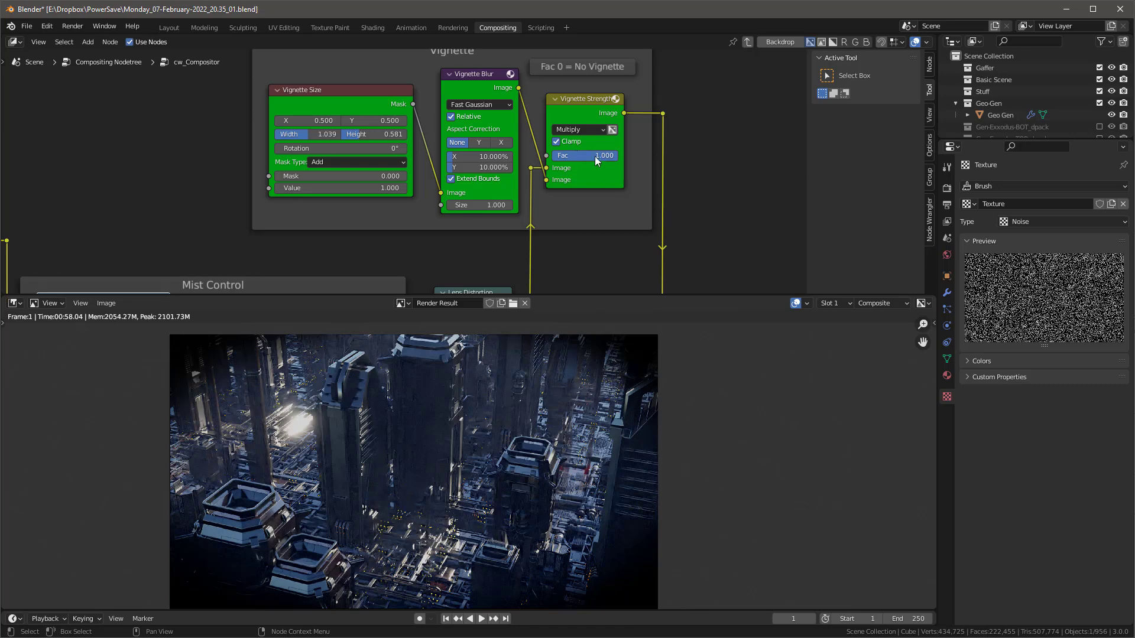
{"action": "left_click_drag", "start_coordinate": [595, 156], "coordinate": [556, 156]}
{"action": "scroll", "coordinate": [743, 439], "scroll_direction": "down", "scroll_amount": 2}
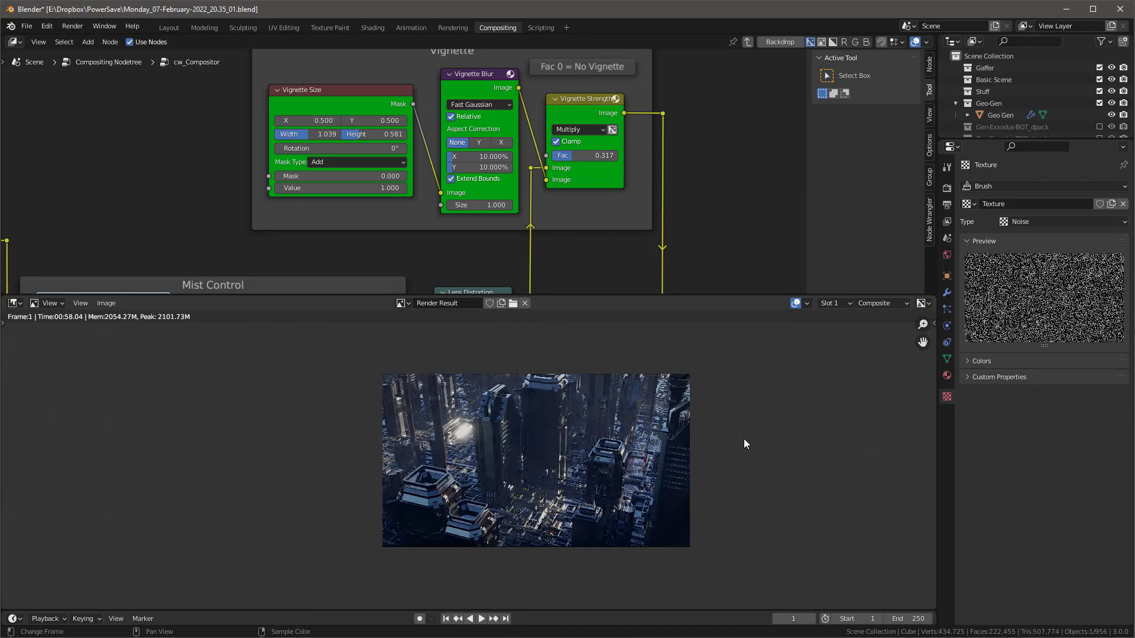
{"action": "scroll", "coordinate": [743, 435], "scroll_direction": "up", "scroll_amount": 2}
{"action": "middle_click_drag", "start_coordinate": [739, 439], "coordinate": [737, 431]}
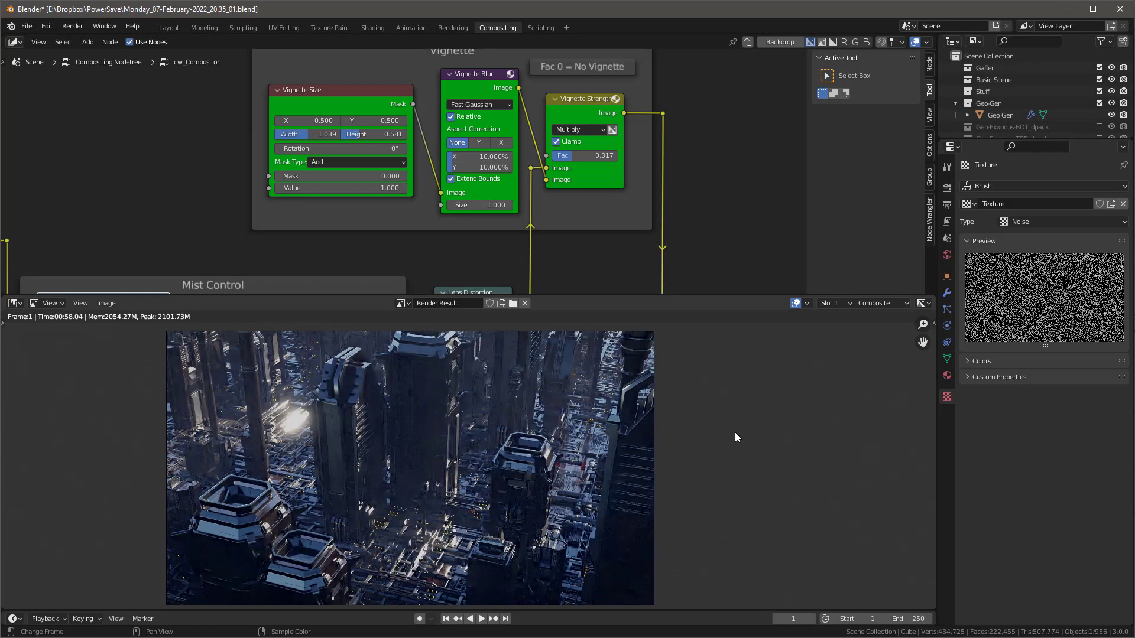